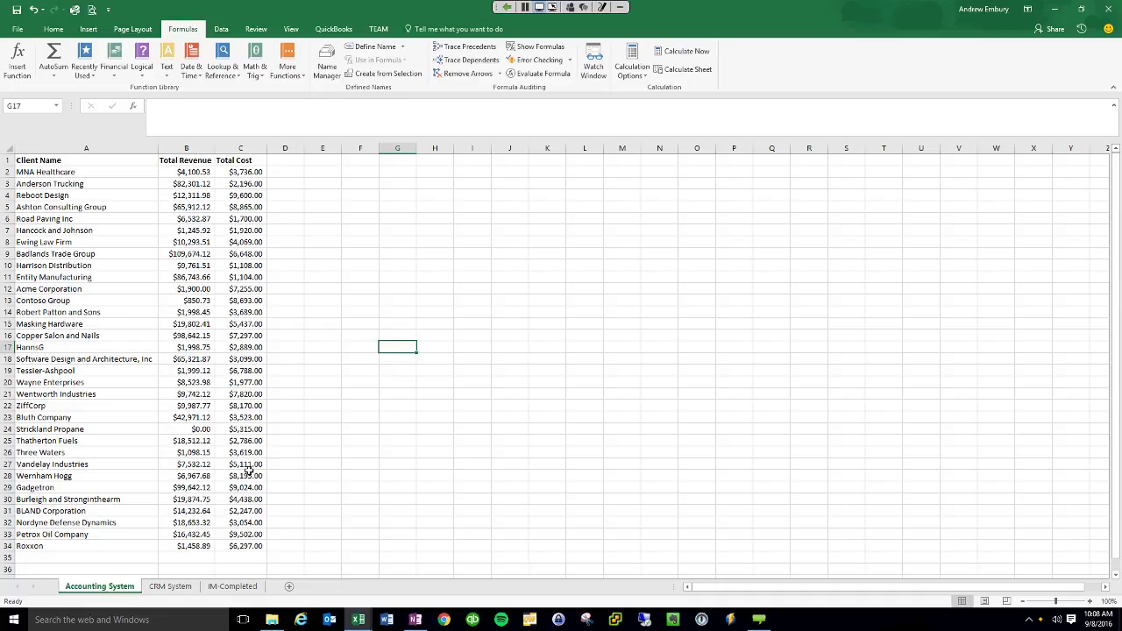
# Add a new worksheet after the CRM System sheet and rename it MyReport.
pyautogui.click(165, 587)
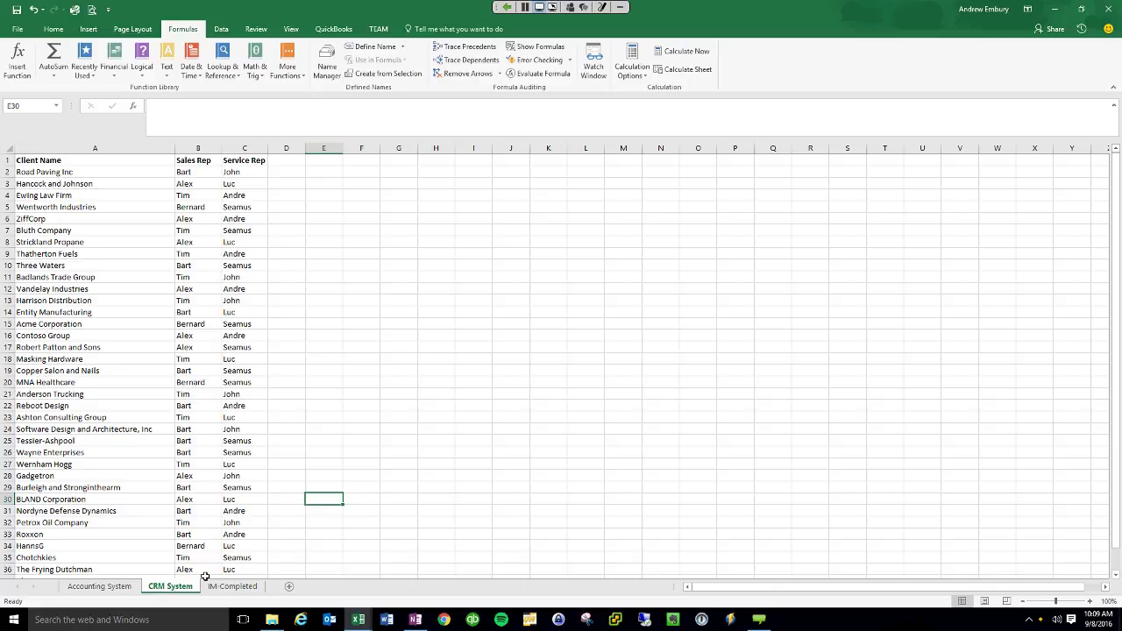
pyautogui.click(291, 588)
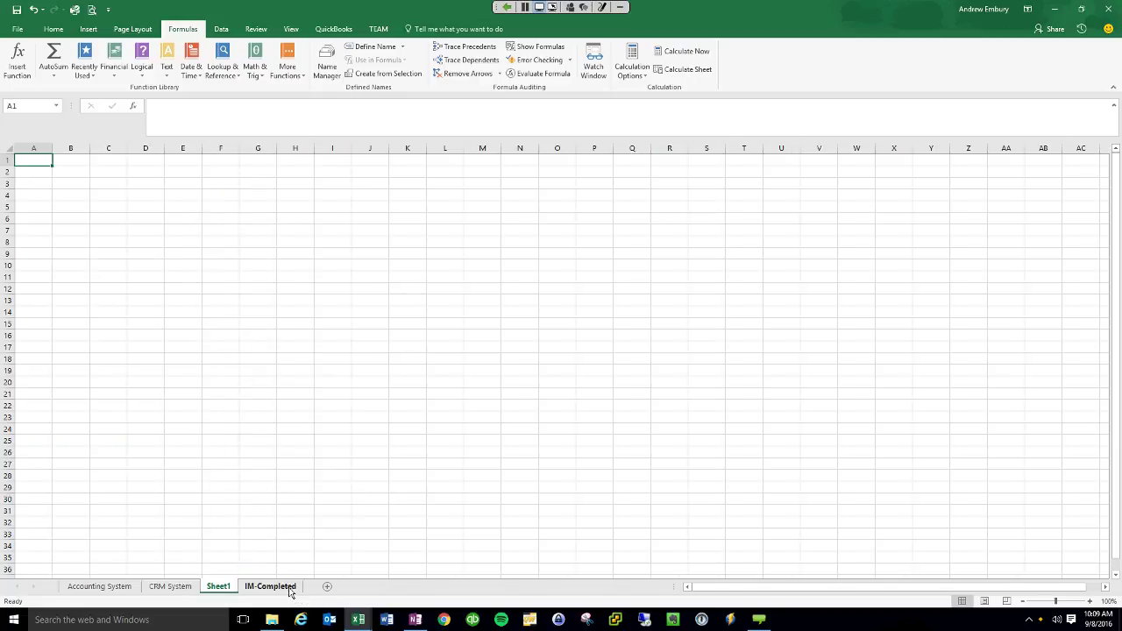
pyautogui.rightClick(230, 589)
pyautogui.press('Up')
pyautogui.press('Up')
pyautogui.press('Up')
pyautogui.press('Up')
pyautogui.press('Up')
pyautogui.click(246, 479)
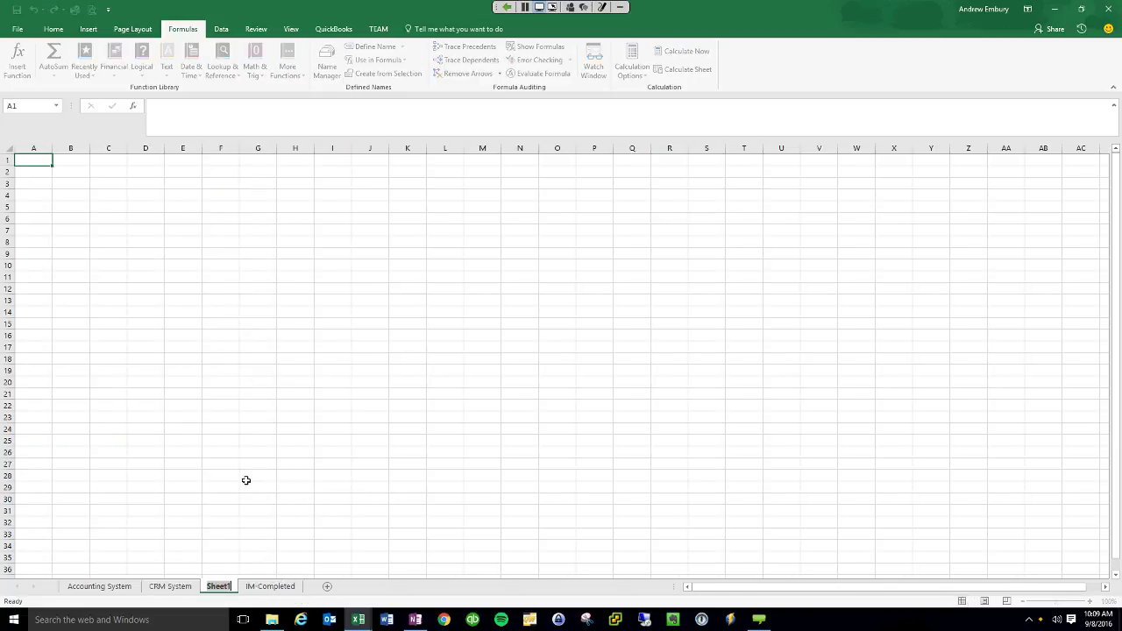
pyautogui.write('MyR')
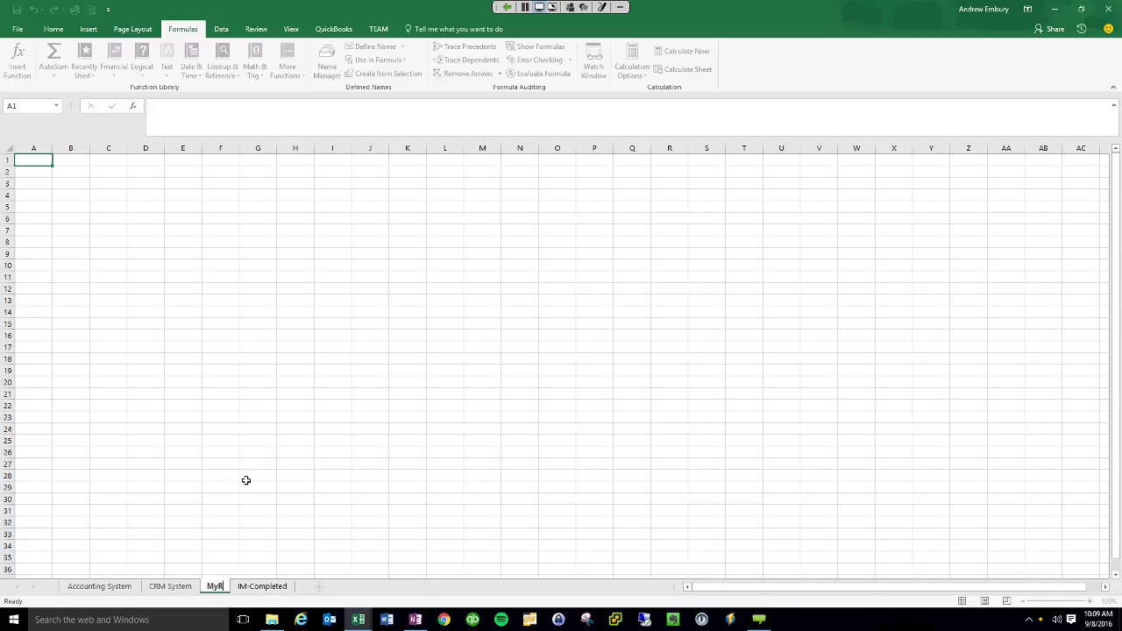
pyautogui.write('eport')
pyautogui.press('Return')
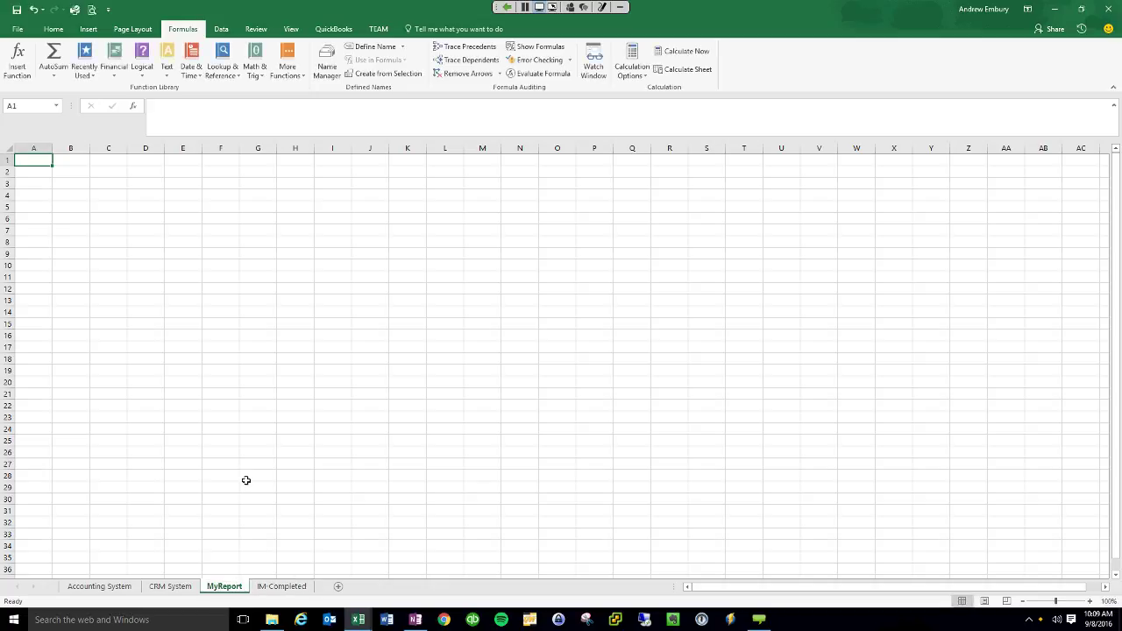
# Copy the whole Accounting System table into MyReport at A1 and autofit columns A to C.
pyautogui.click(107, 589)
pyautogui.hotkey('ctrl', 'Home')
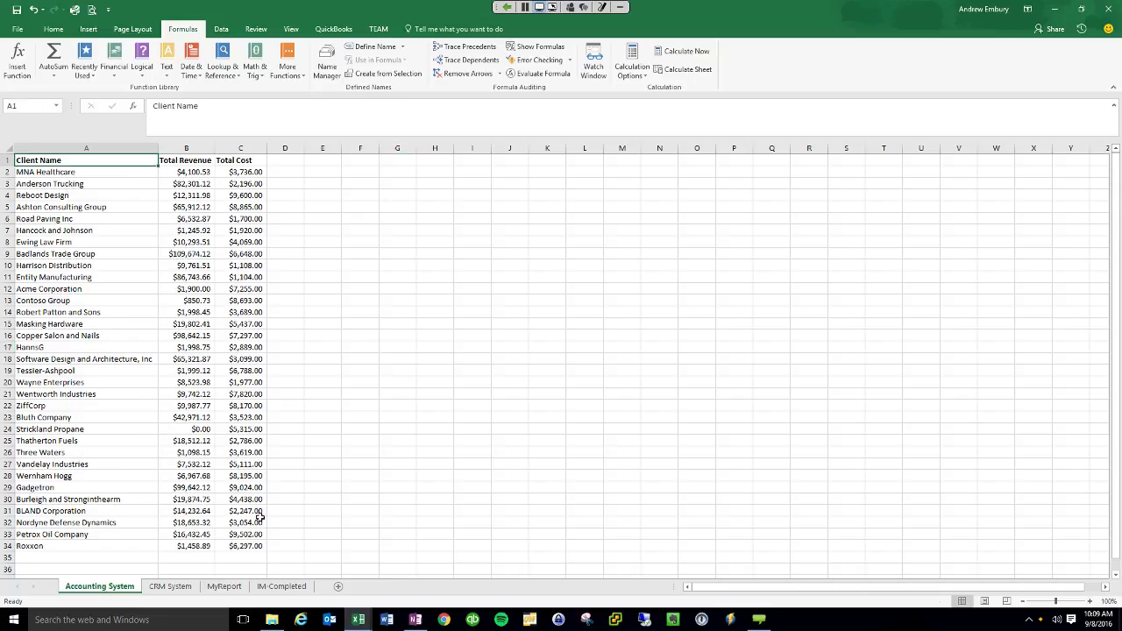
pyautogui.hotkey('ctrl', 'a')
pyautogui.hotkey('ctrl', 'c')
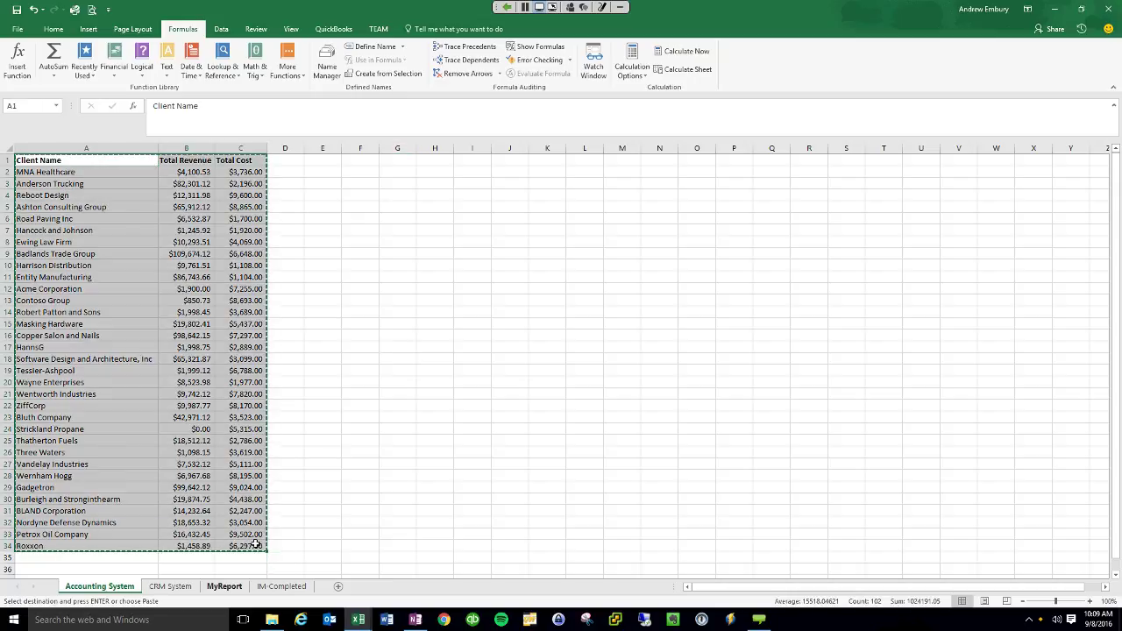
pyautogui.click(224, 587)
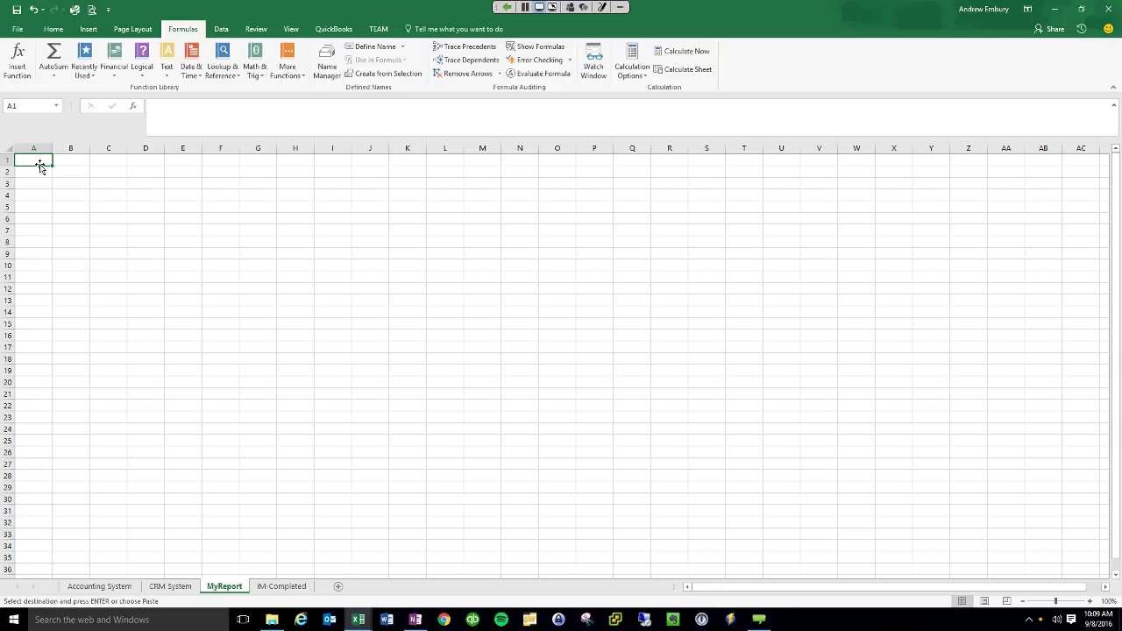
pyautogui.hotkey('ctrl', 'v')
pyautogui.doubleClick(52, 147)
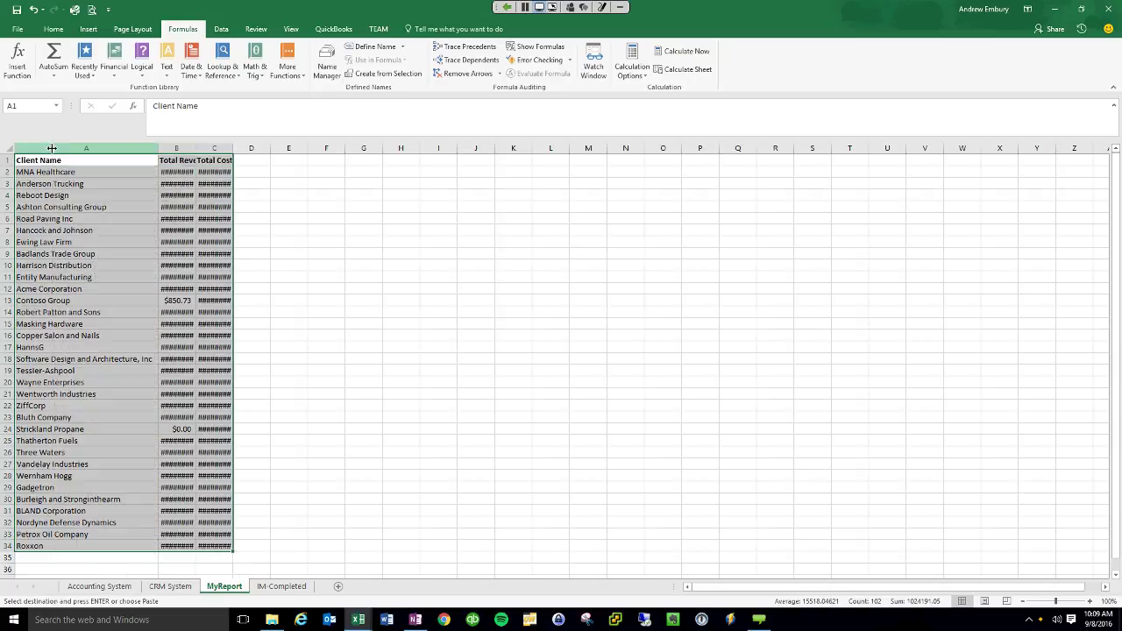
pyautogui.doubleClick(196, 148)
pyautogui.doubleClick(252, 148)
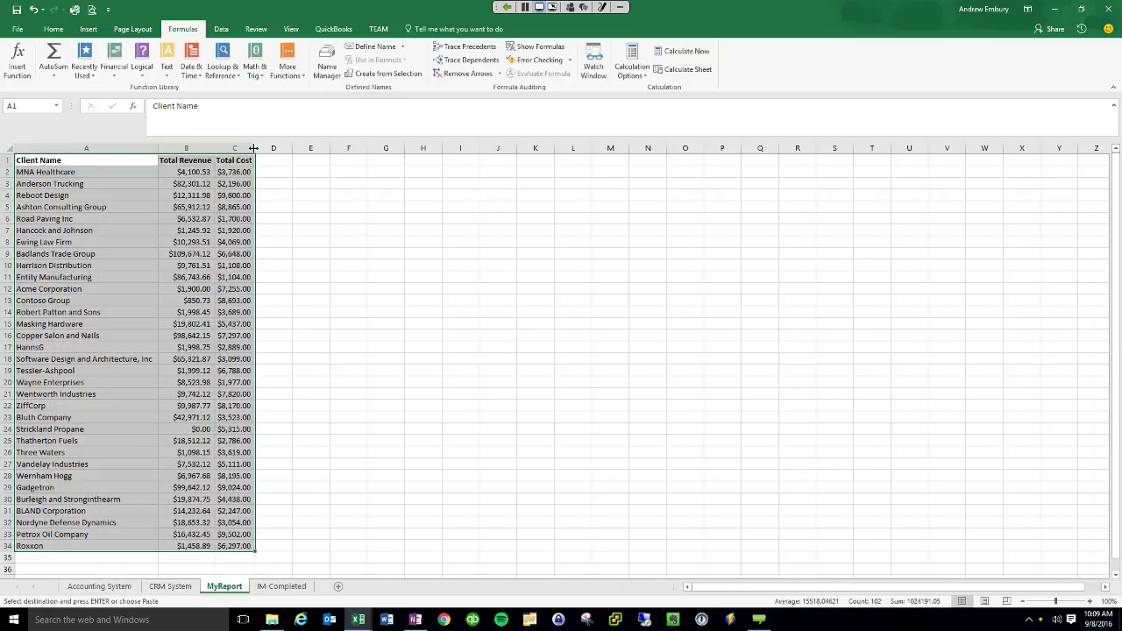
# Copy the CRM System table A1:C38 into MyReport at E1 and autofit its client name and service rep columns.
pyautogui.click(175, 587)
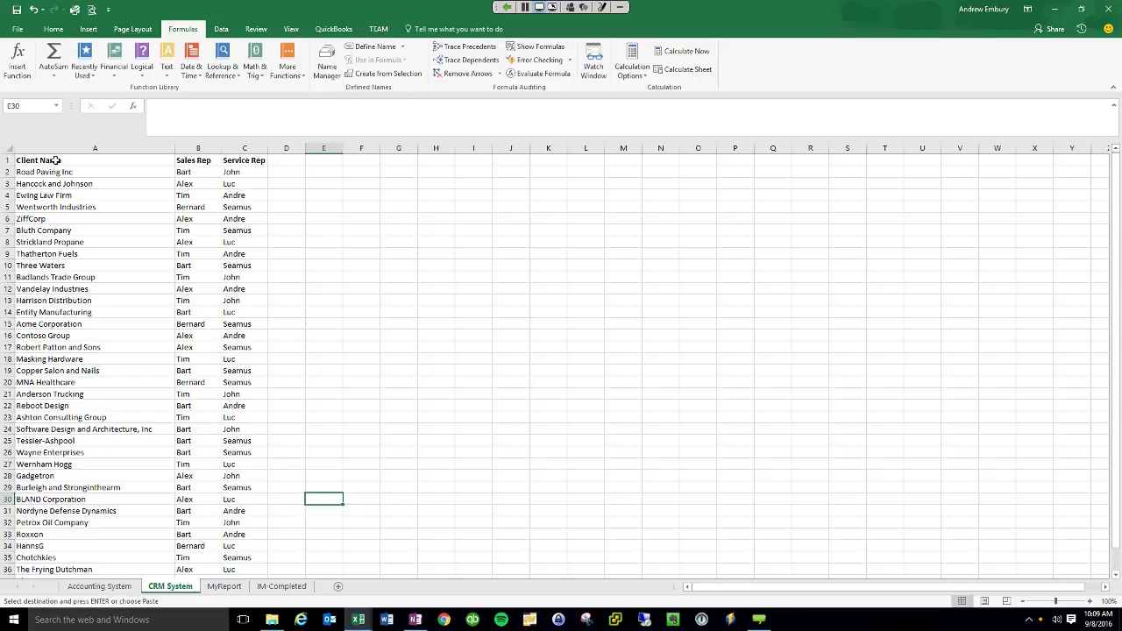
pyautogui.click(55, 160)
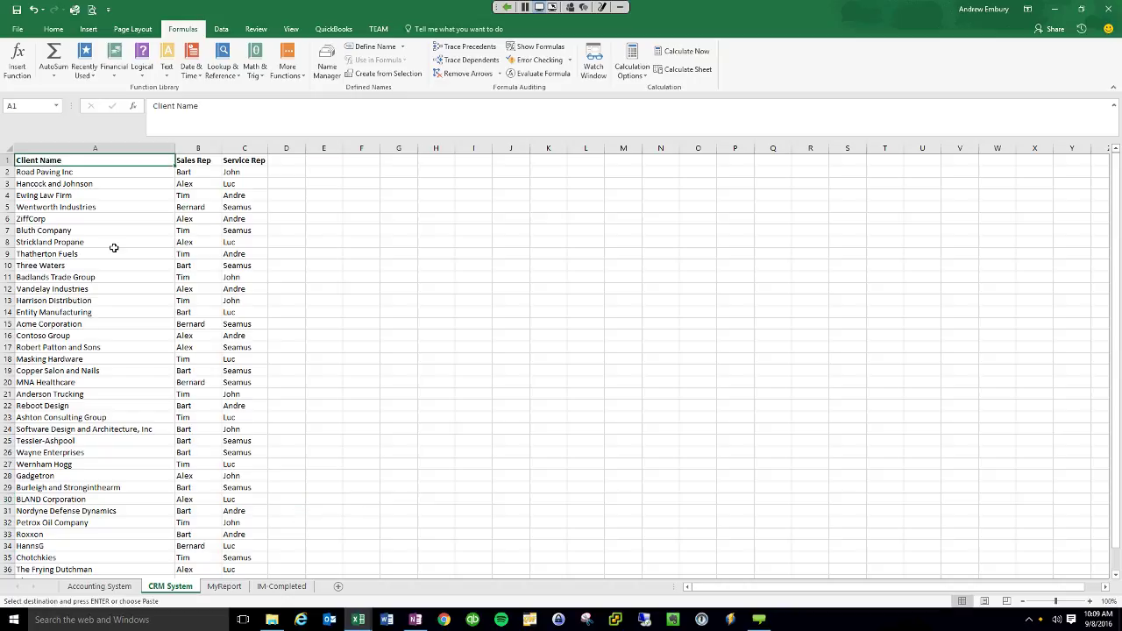
pyautogui.scroll(-3, 258, 530)
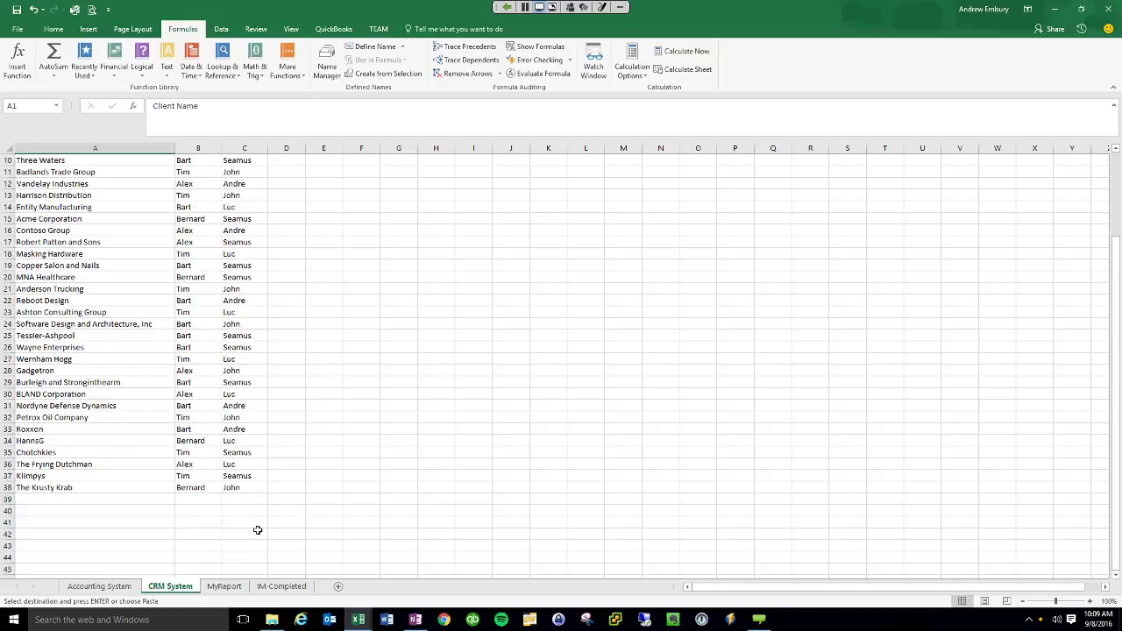
pyautogui.keyDown('shift'); pyautogui.click(242, 487); pyautogui.keyUp('shift')
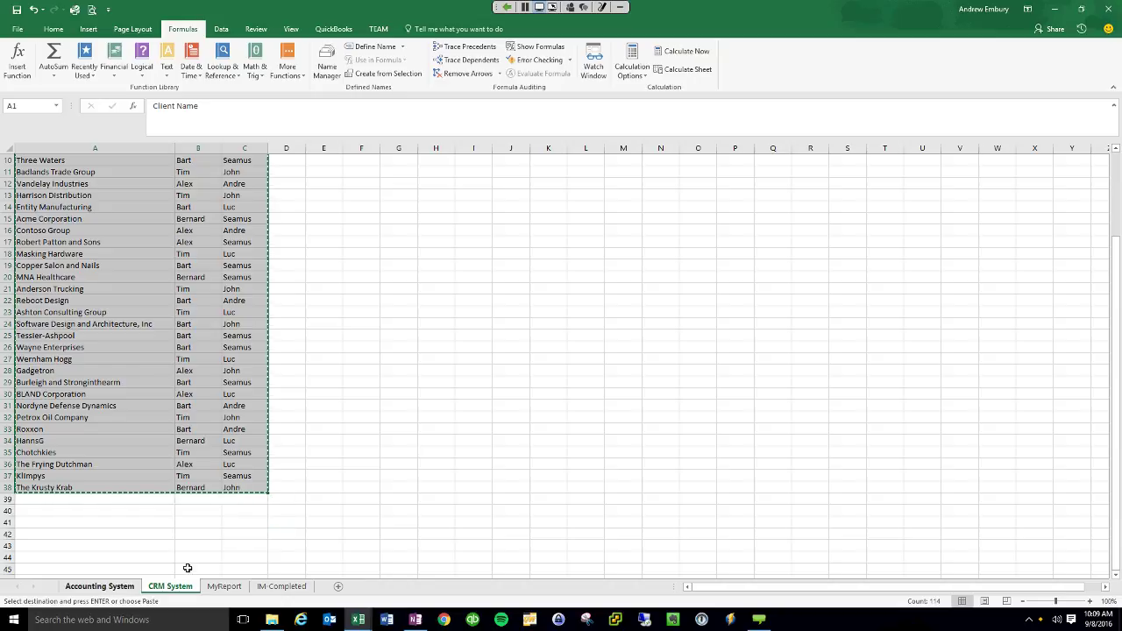
pyautogui.click(226, 587)
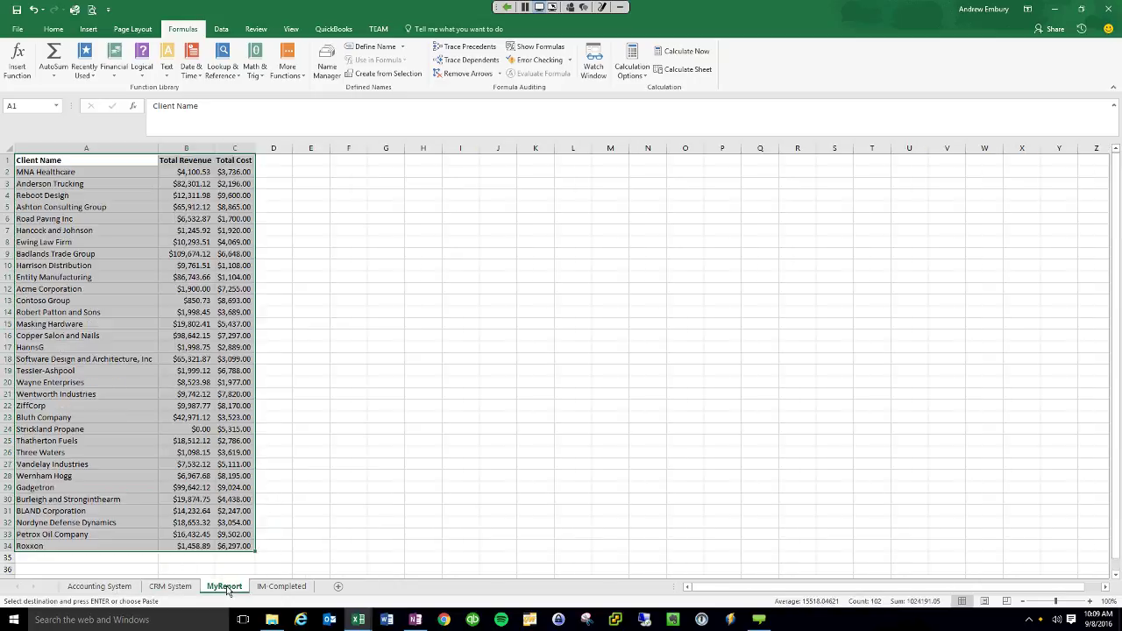
pyautogui.click(320, 163)
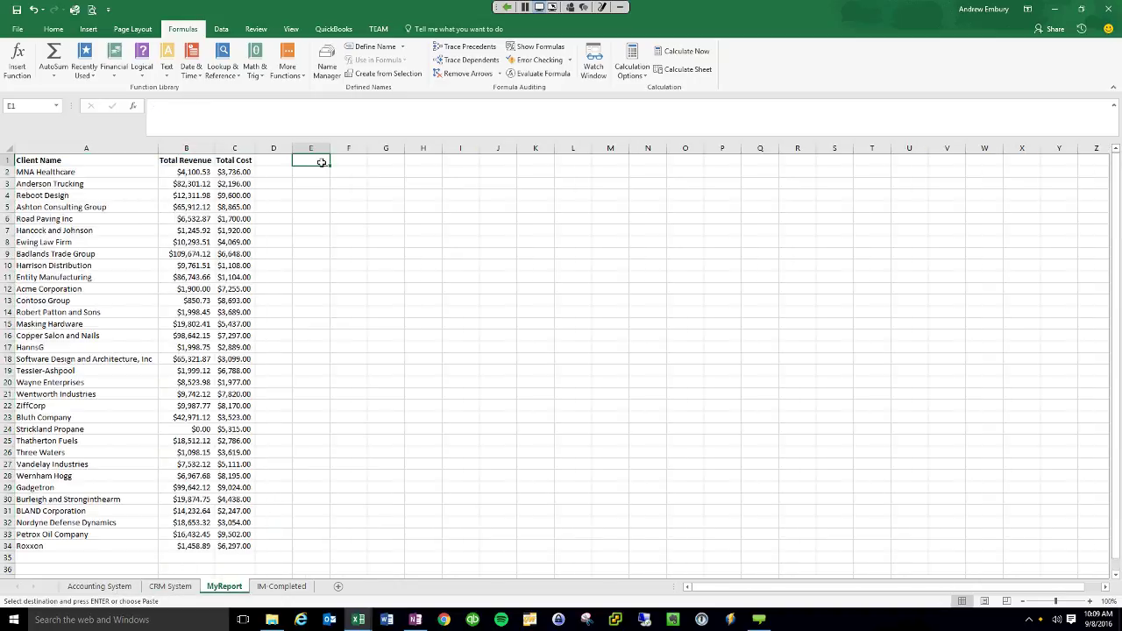
pyautogui.hotkey('ctrl', 'v')
pyautogui.doubleClick(328, 149)
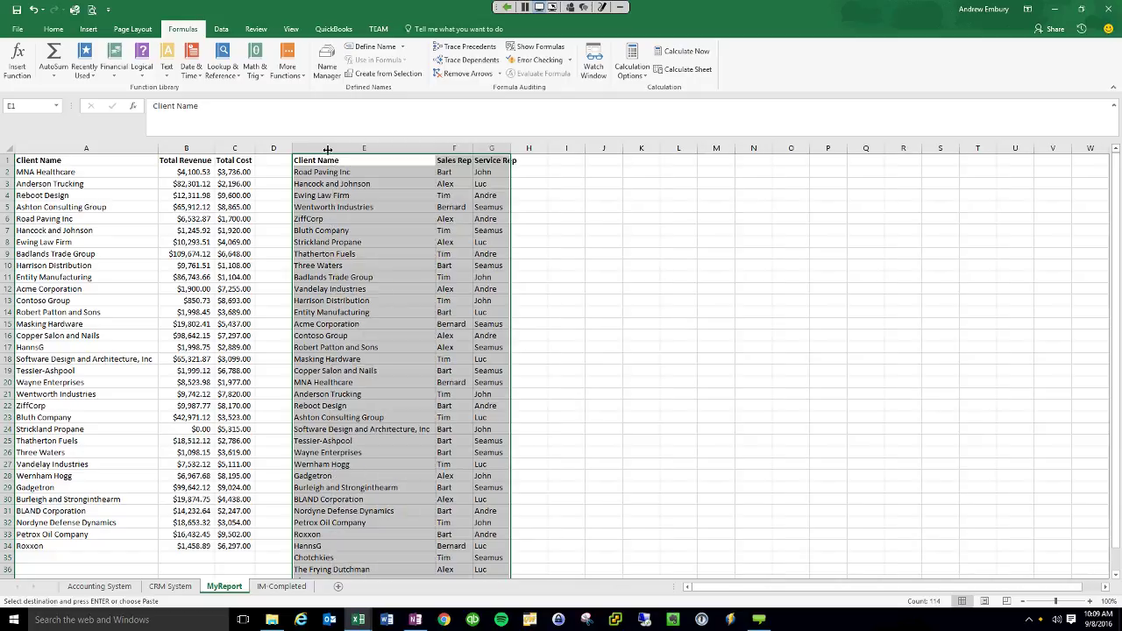
pyautogui.doubleClick(511, 148)
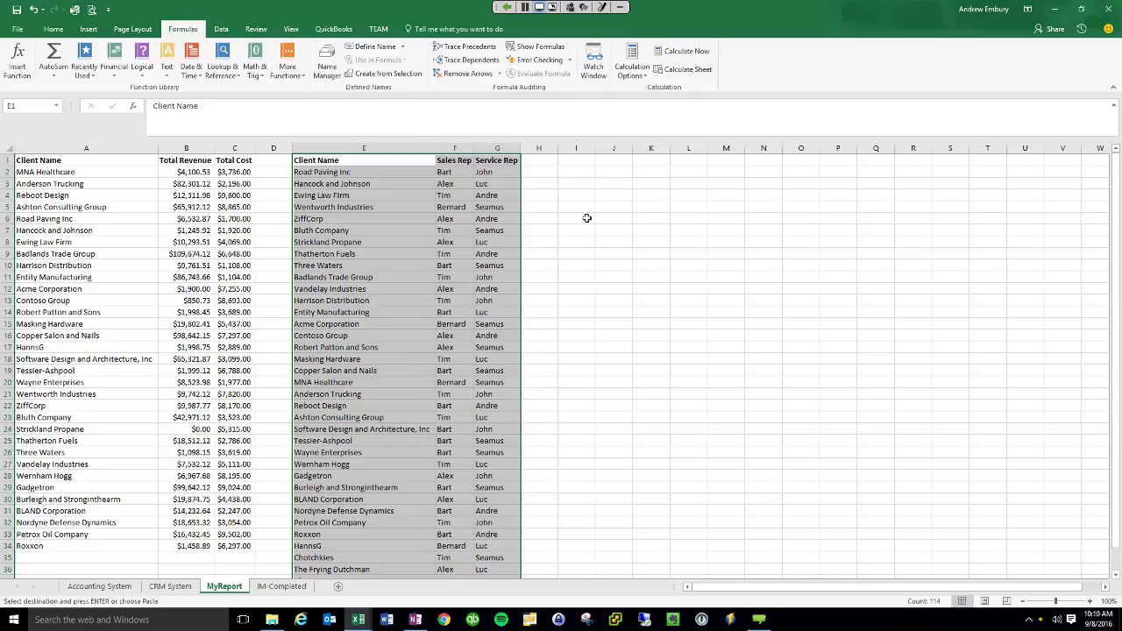
# Compare the accounting and CRM client lists in MyReport for differences in order and length.
pyautogui.click(656, 250)
pyautogui.scroll(-3, 654, 254)
pyautogui.scroll(3, 655, 256)
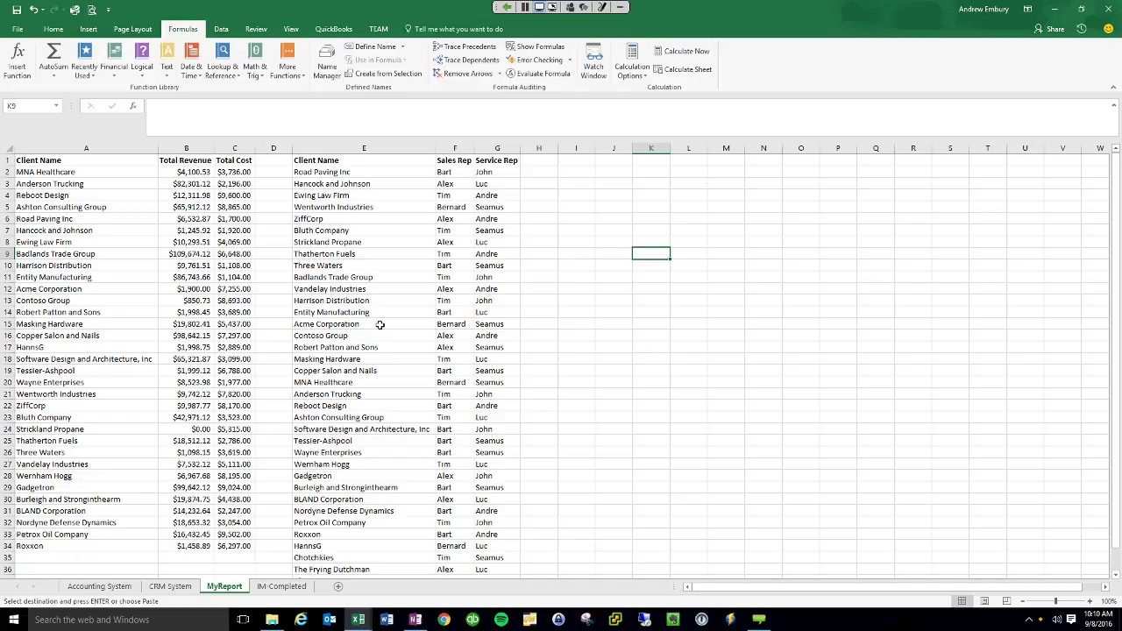
pyautogui.scroll(-2, 399, 280)
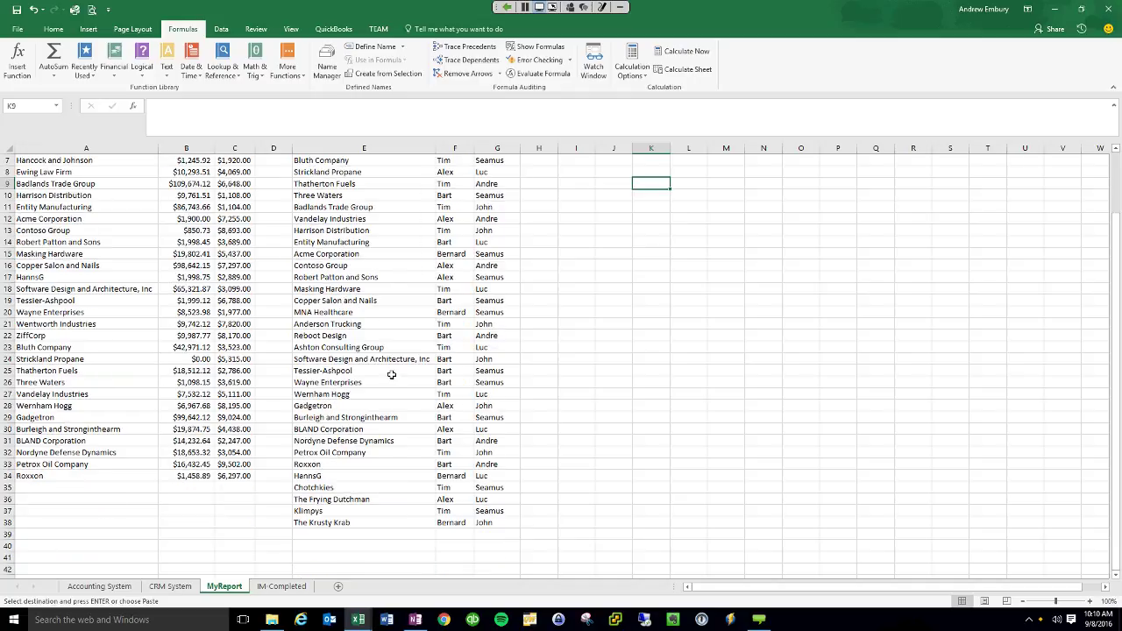
pyautogui.scroll(2, 391, 374)
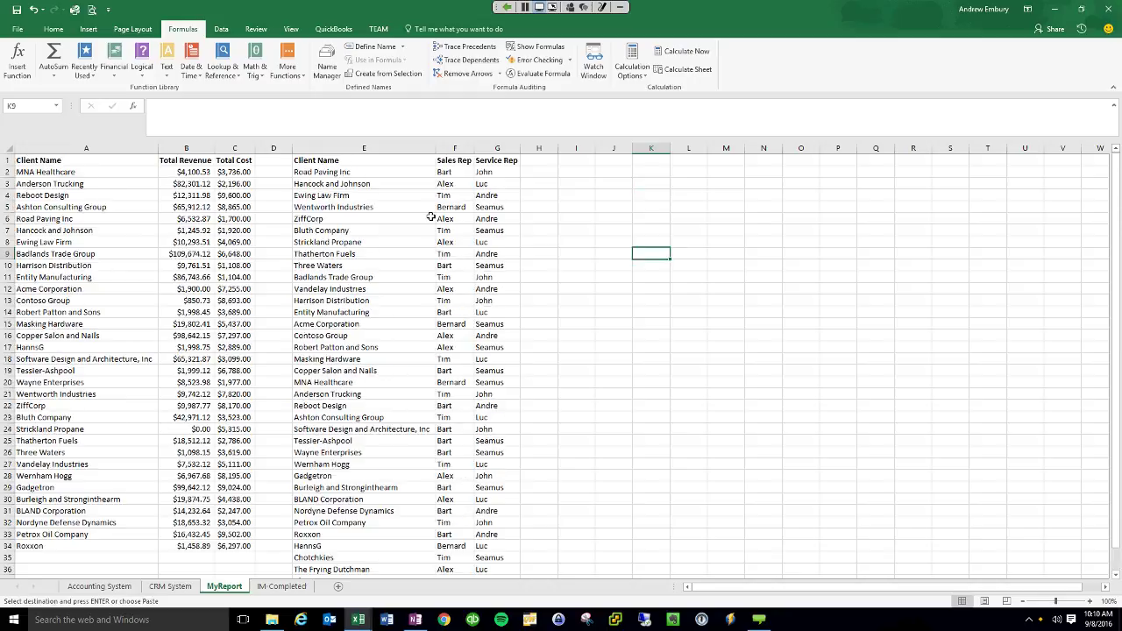
pyautogui.scroll(-2, 431, 216)
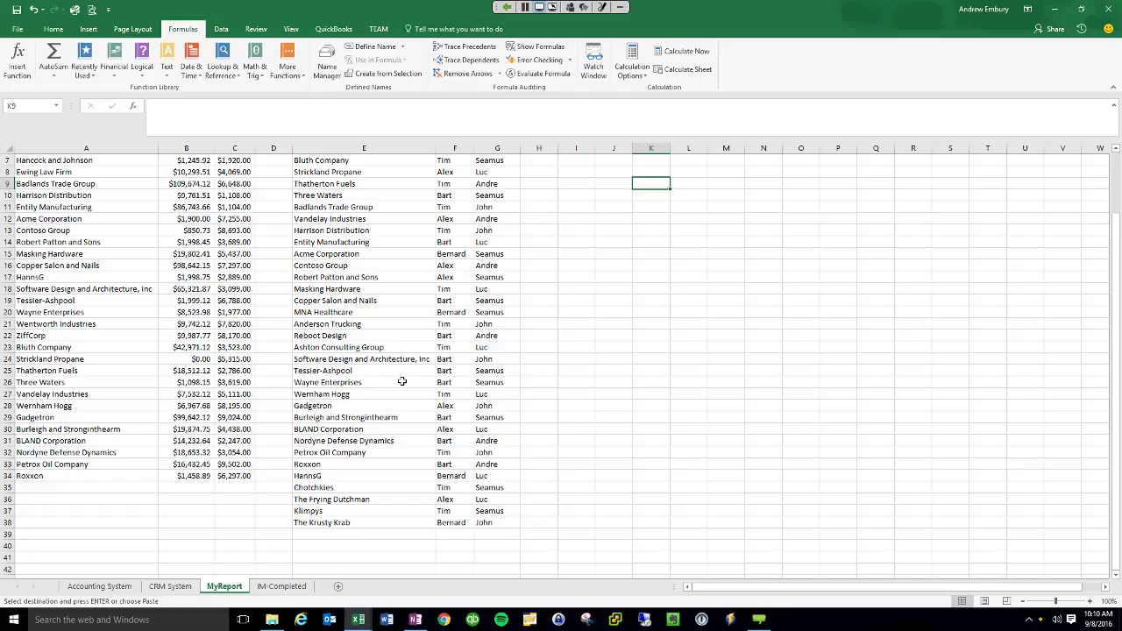
pyautogui.scroll(2, 525, 347)
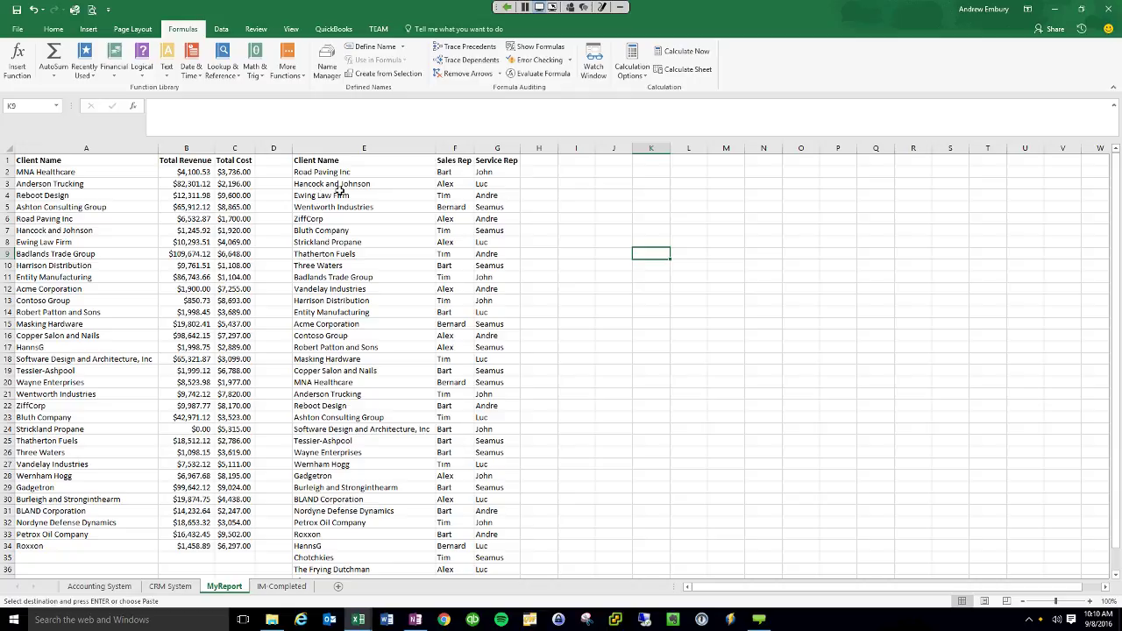
# Begin an INDEX formula in cell I2 with the absolute range $A$2:$C$34 as its array.
pyautogui.click(580, 172)
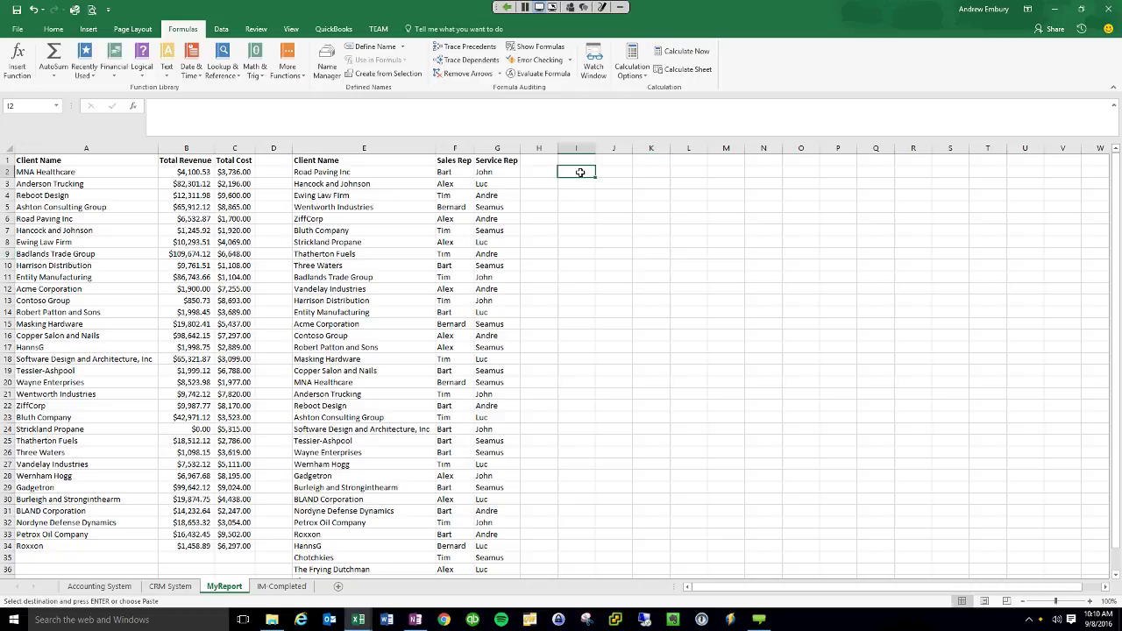
pyautogui.click(391, 116)
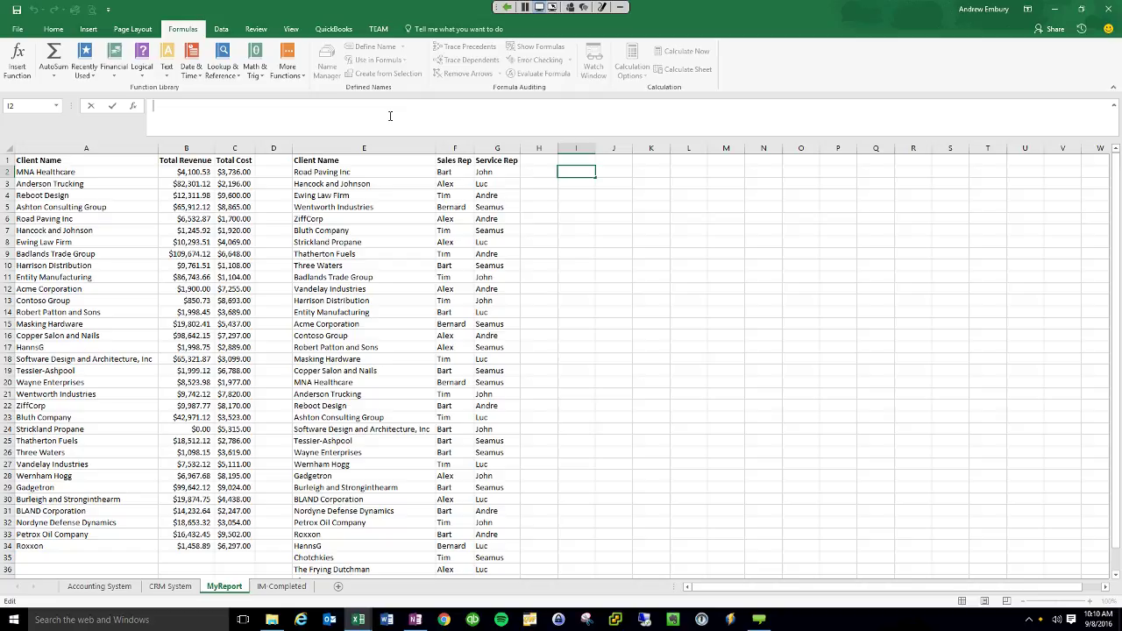
pyautogui.write('=INDEX')
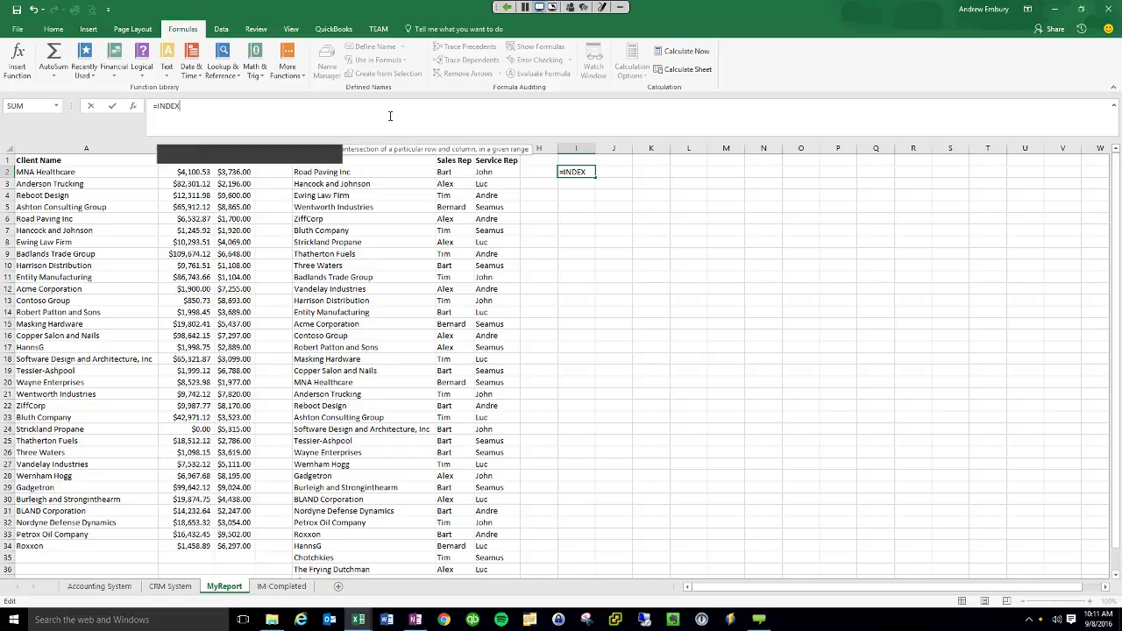
pyautogui.write('(')
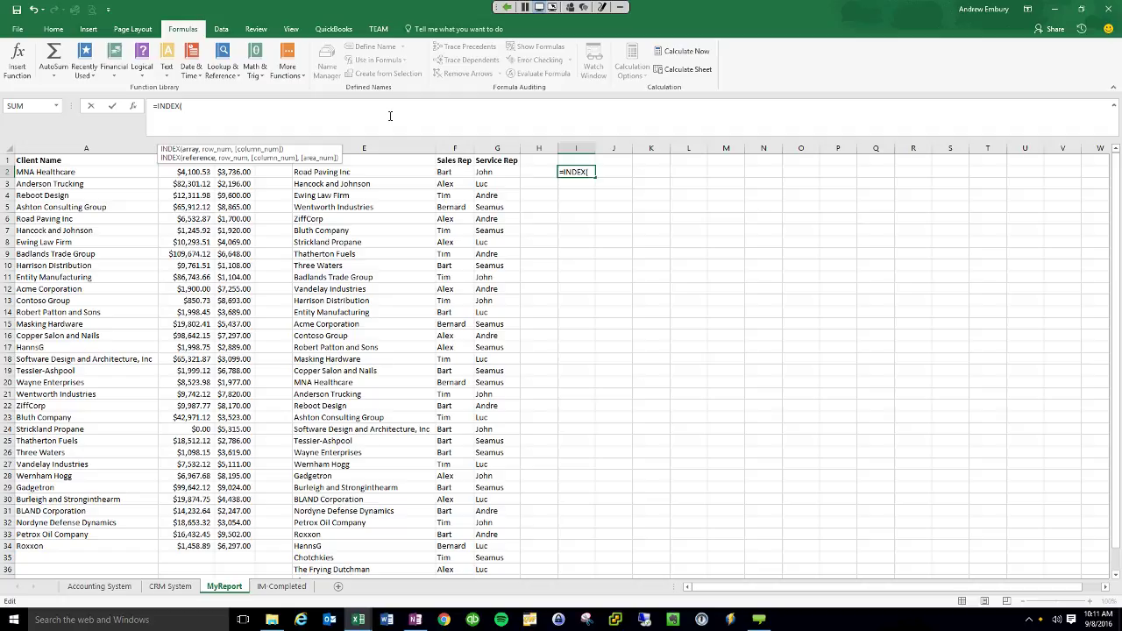
pyautogui.write('$a$2')
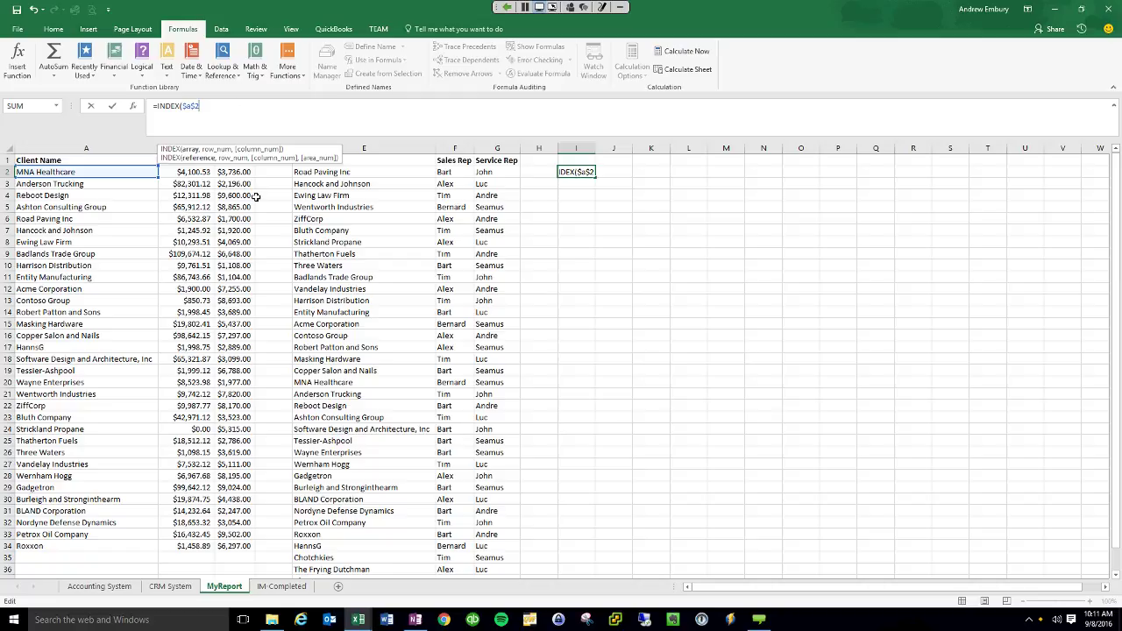
pyautogui.write(':$c$34')
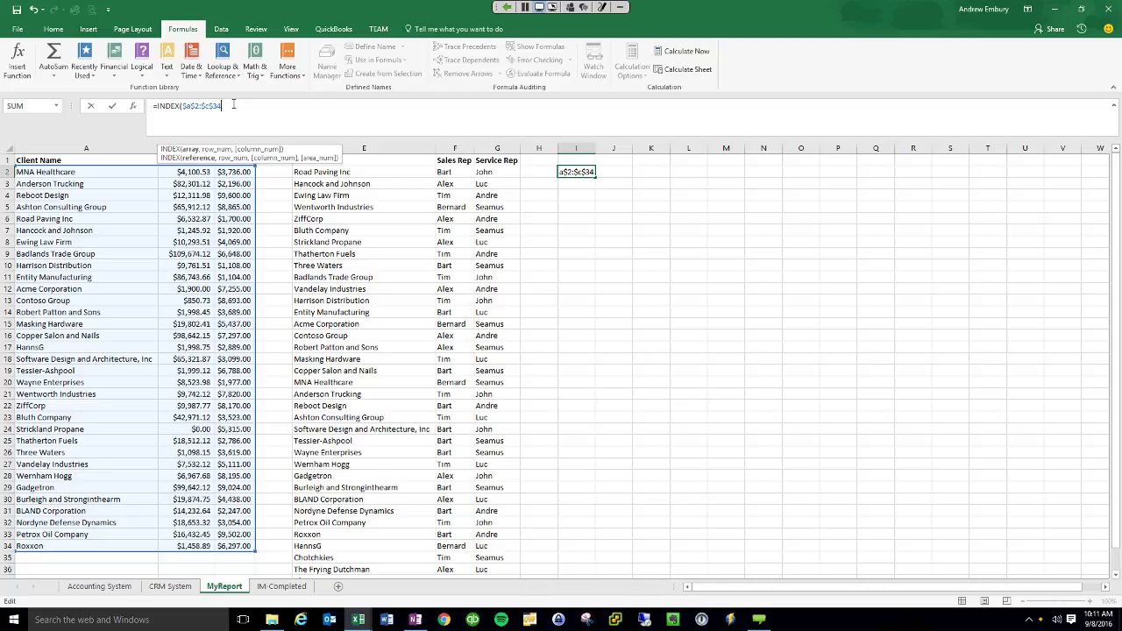
pyautogui.write(',')
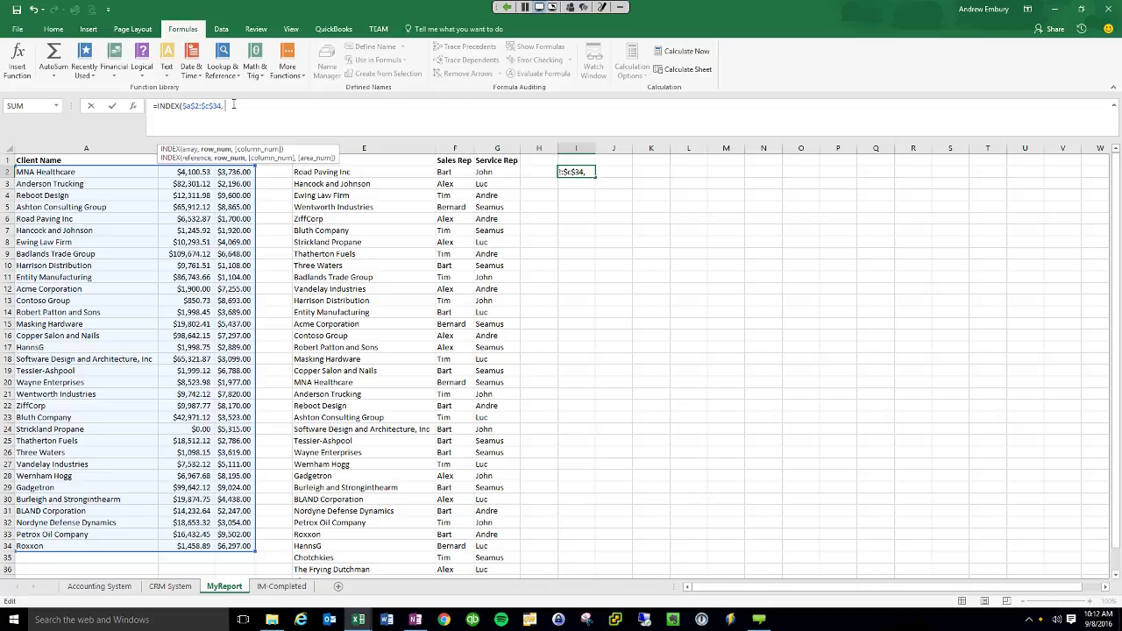
# Nest a MATCH function as the row number in I2, looking up E2 in $A$2:$A$34 with match type 0.
pyautogui.write(' MATCH')
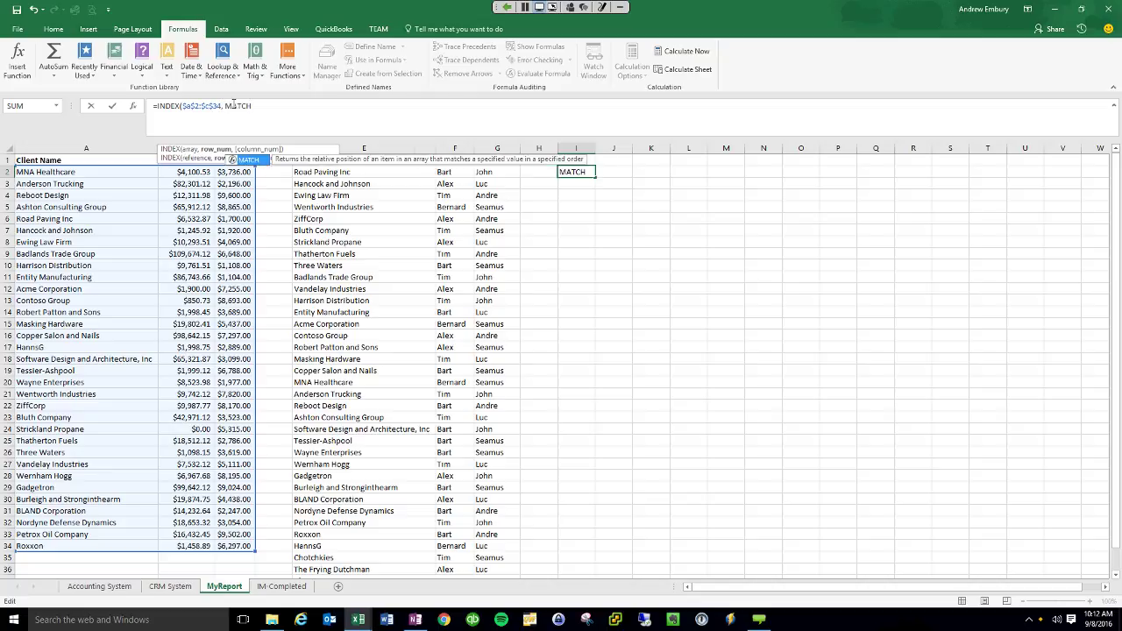
pyautogui.write('(')
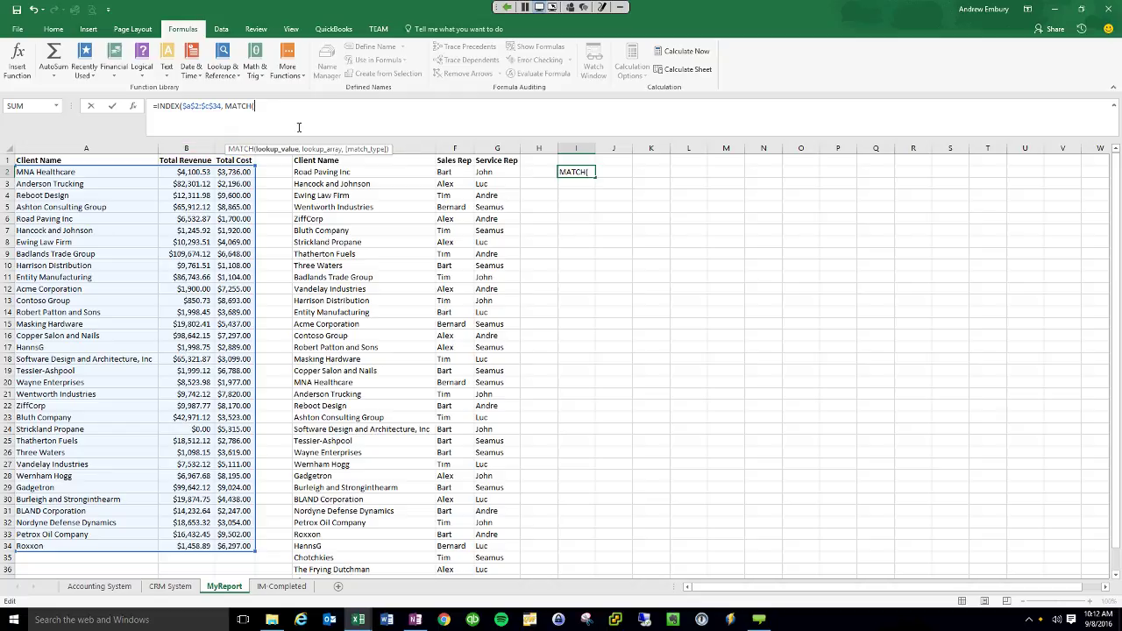
pyautogui.write('E2')
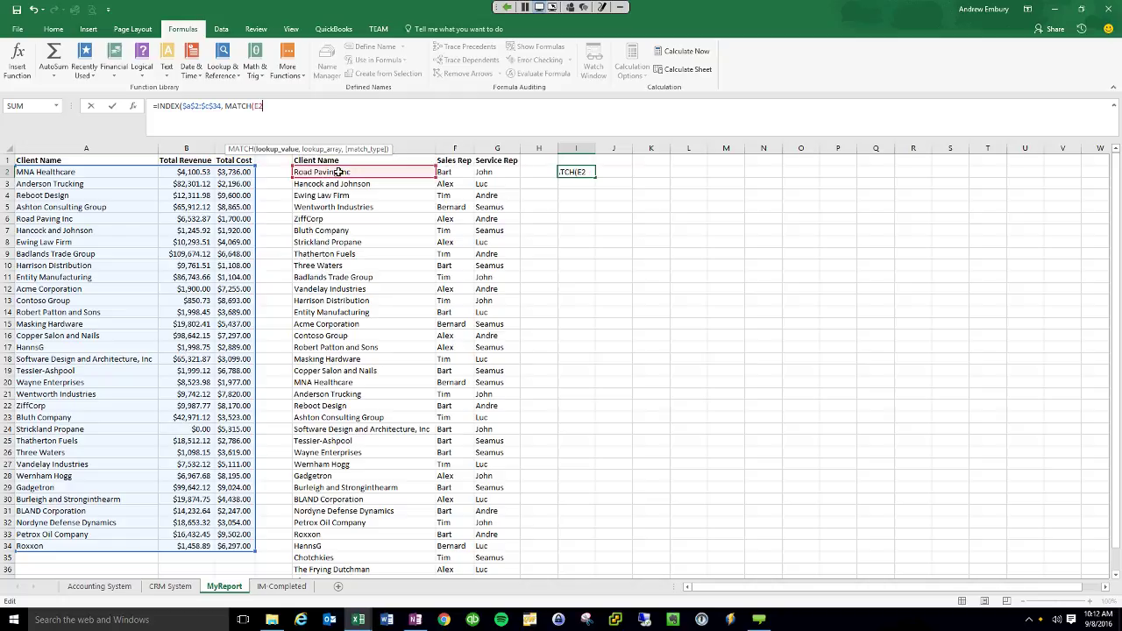
pyautogui.write(',')
pyautogui.write('$a2')
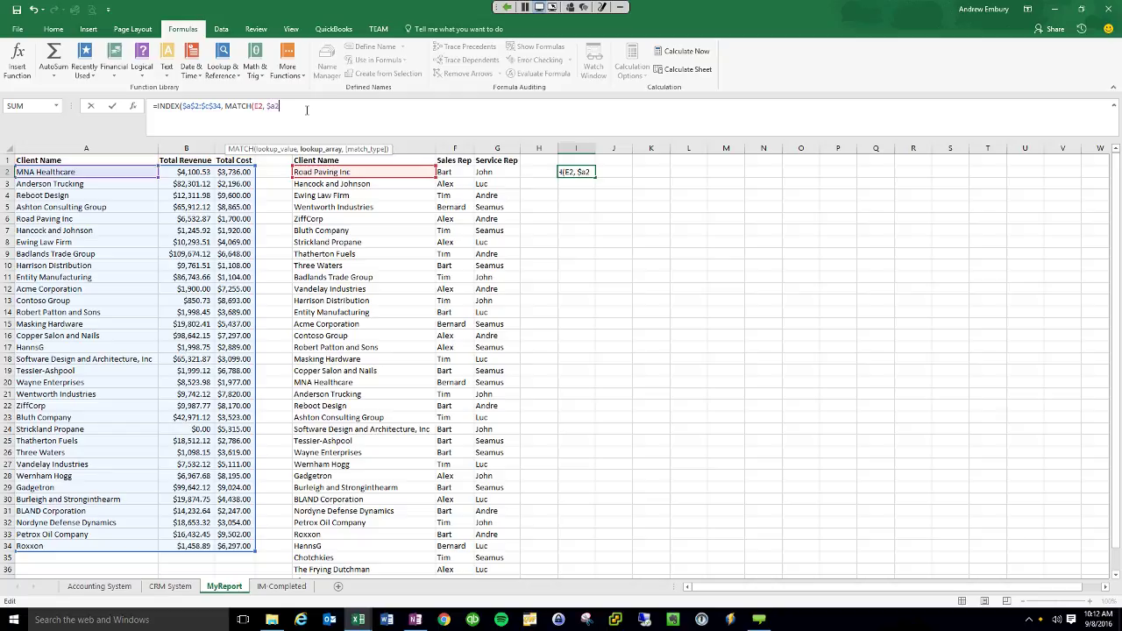
pyautogui.press('BackSpace')
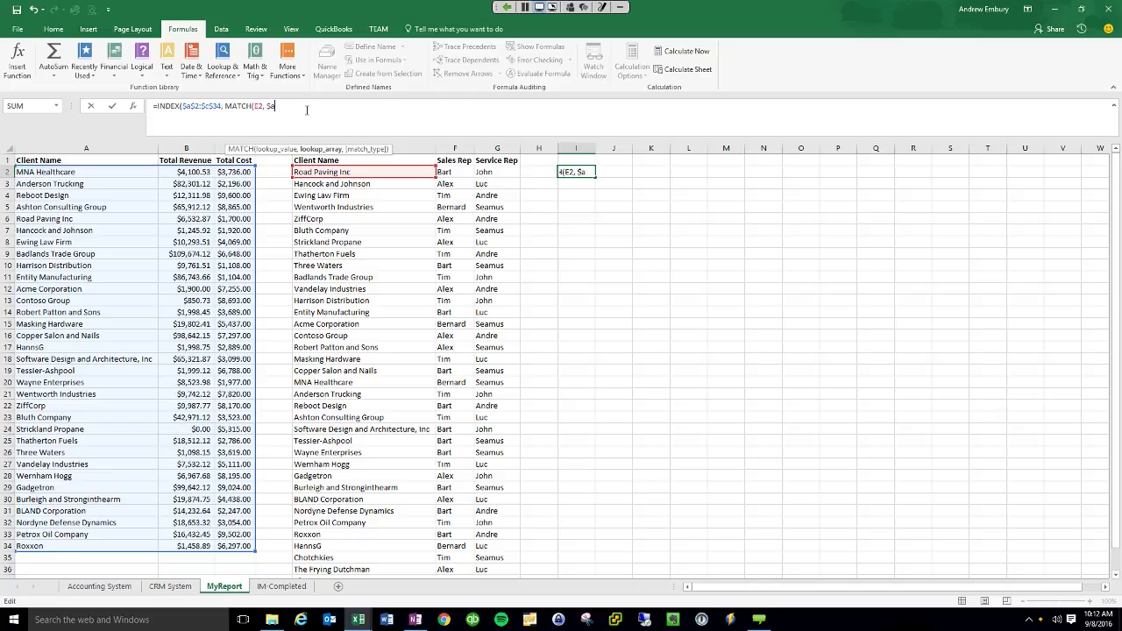
pyautogui.write('$2:$')
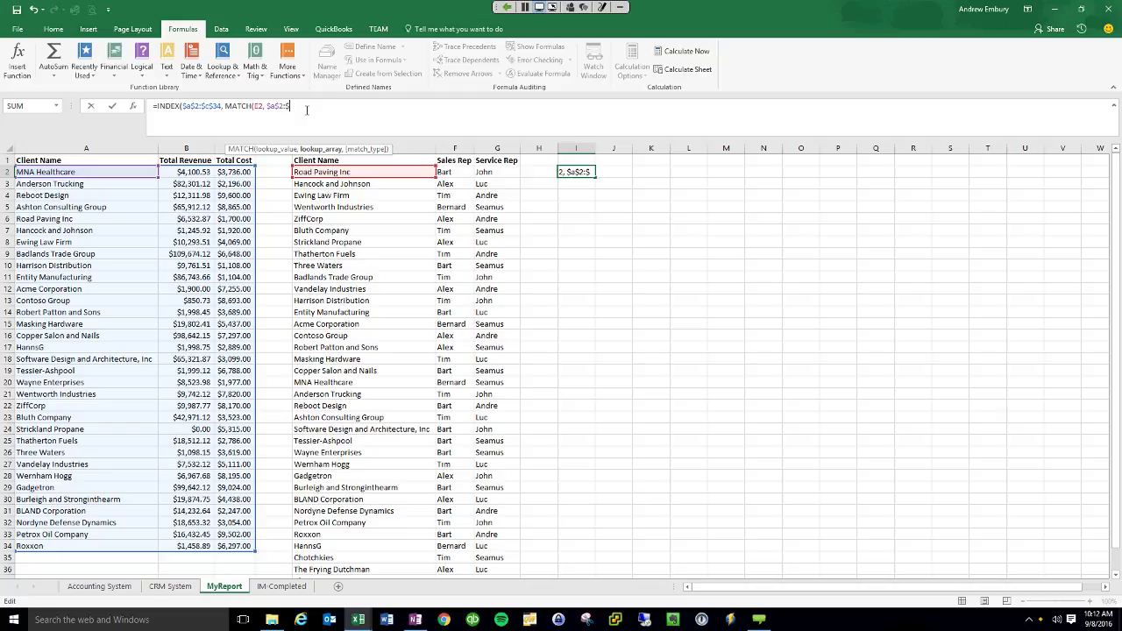
pyautogui.write('a$34')
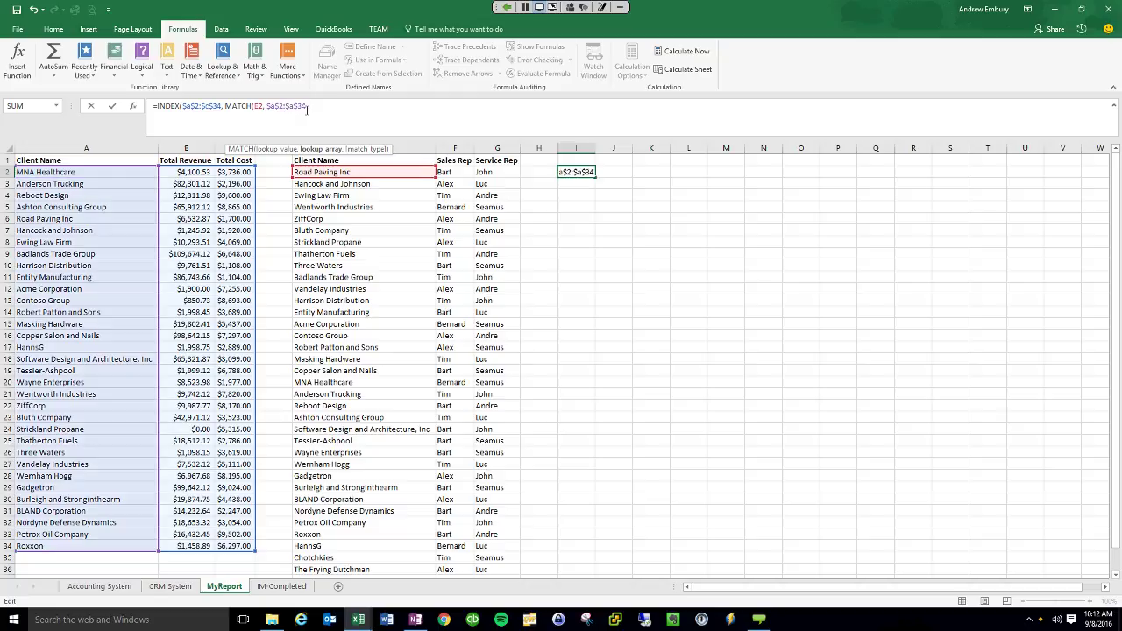
pyautogui.write(',')
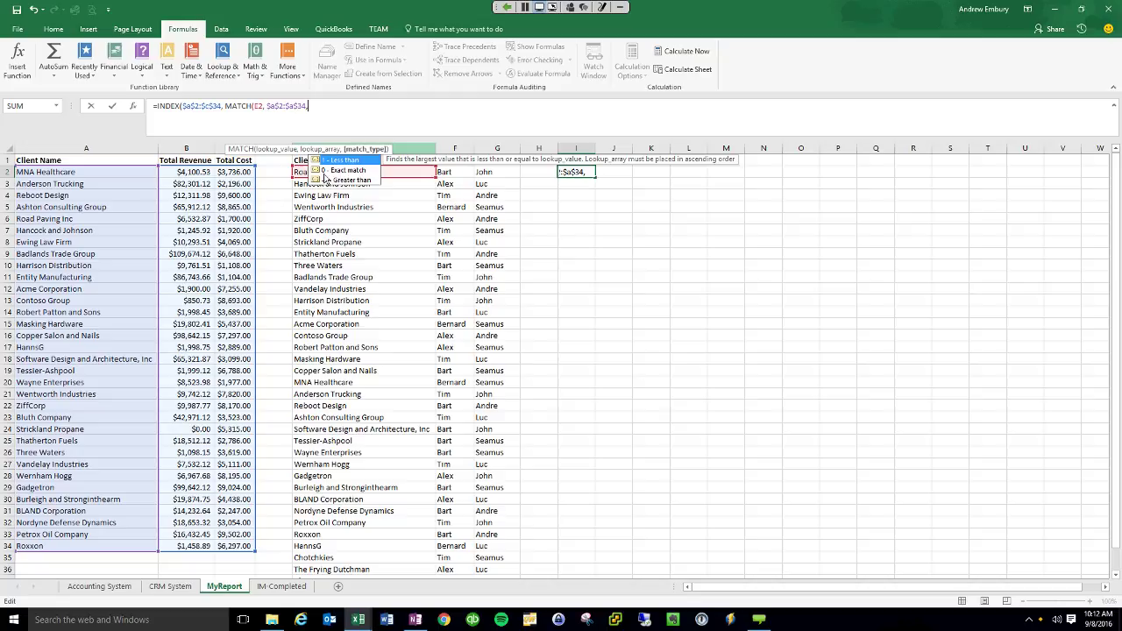
pyautogui.write('0)')
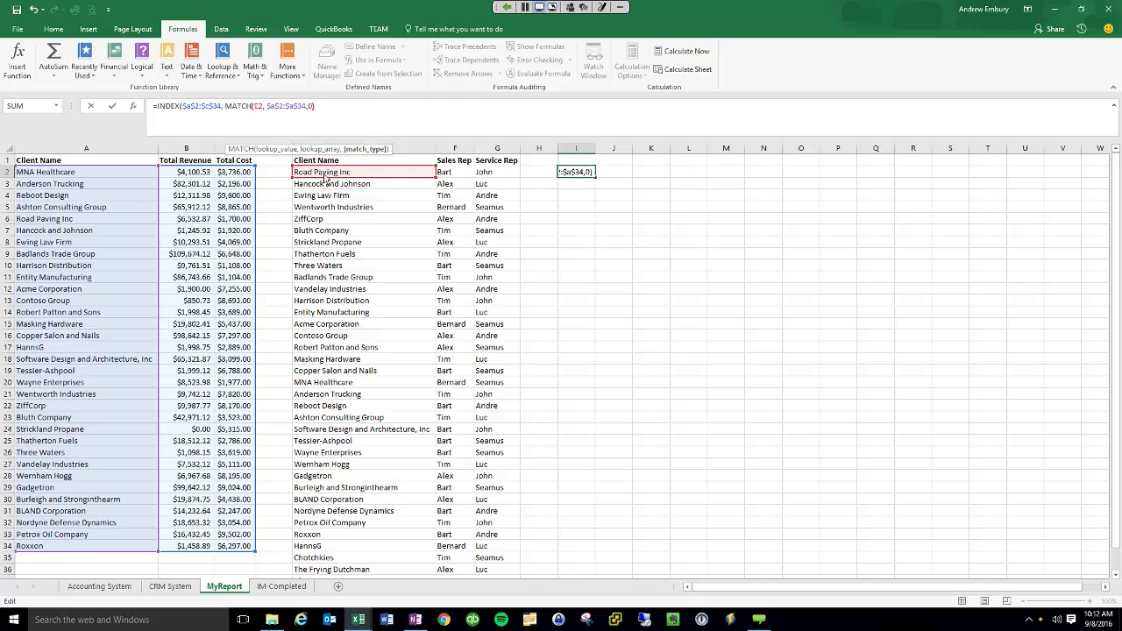
# Complete the I2 formula with column number 2 and fill it down through I38.
pyautogui.write(',')
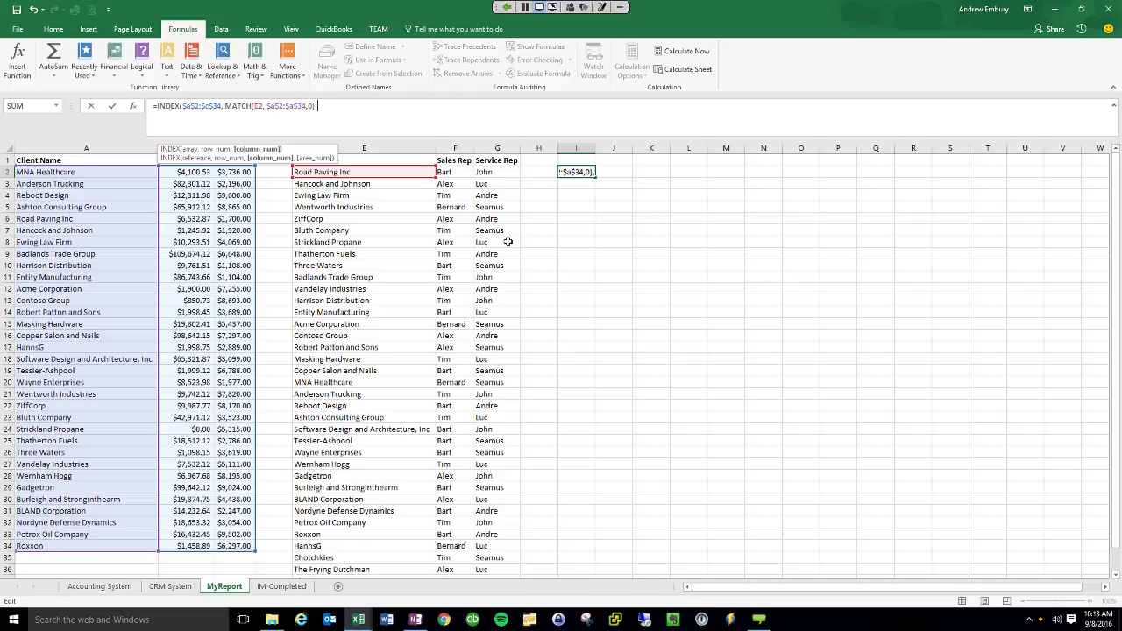
pyautogui.write('2')
pyautogui.press('Return')
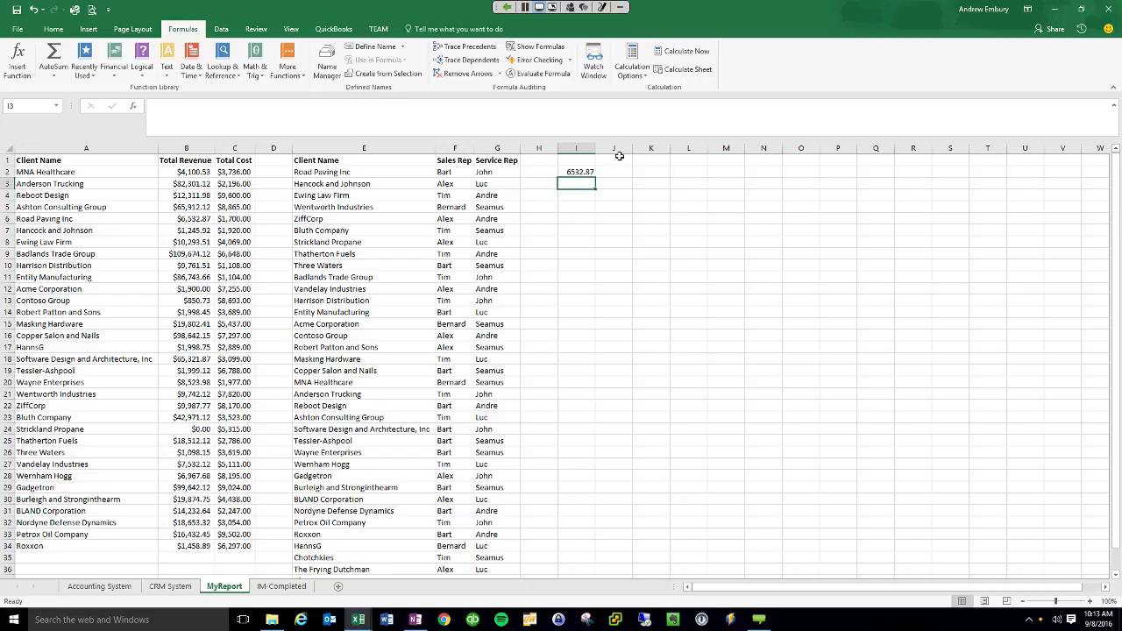
pyautogui.click(587, 173)
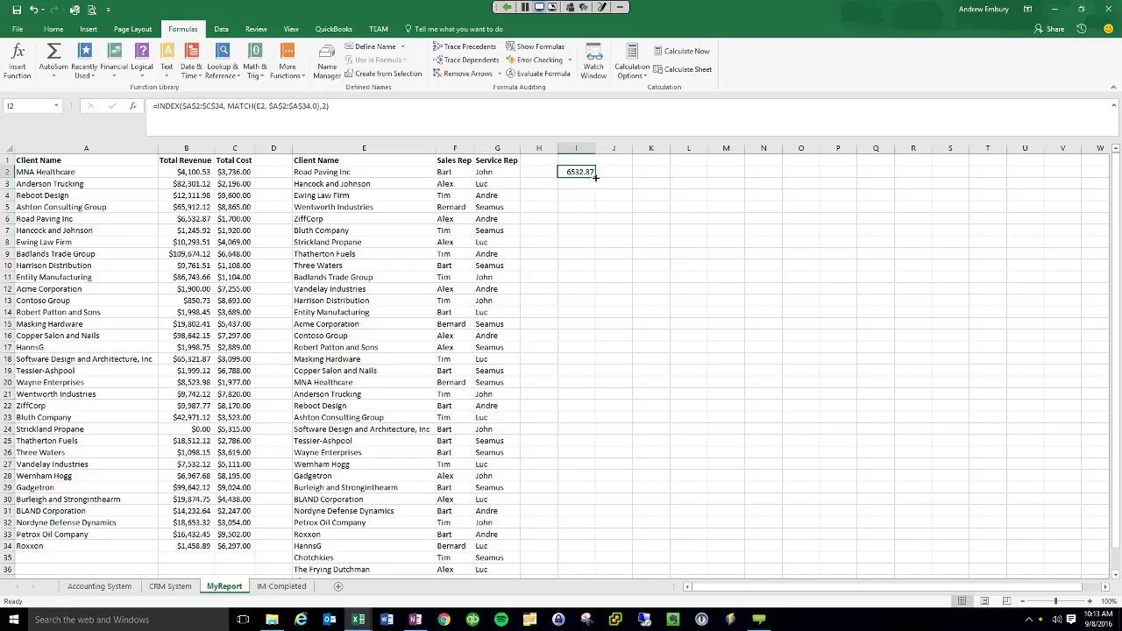
pyautogui.moveTo(594, 177); pyautogui.dragTo(566, 562)
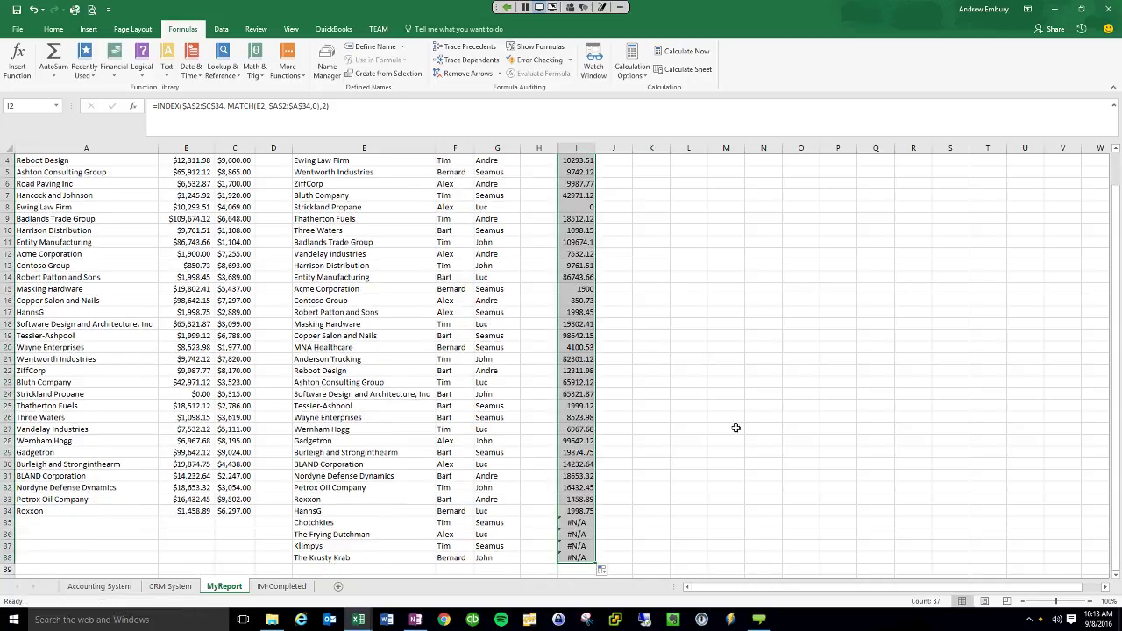
# Check the filled formulas in I3 and I4 and compare the last CRM clients, such as Chotchkies, with the accounting list.
pyautogui.scroll(1, 737, 428)
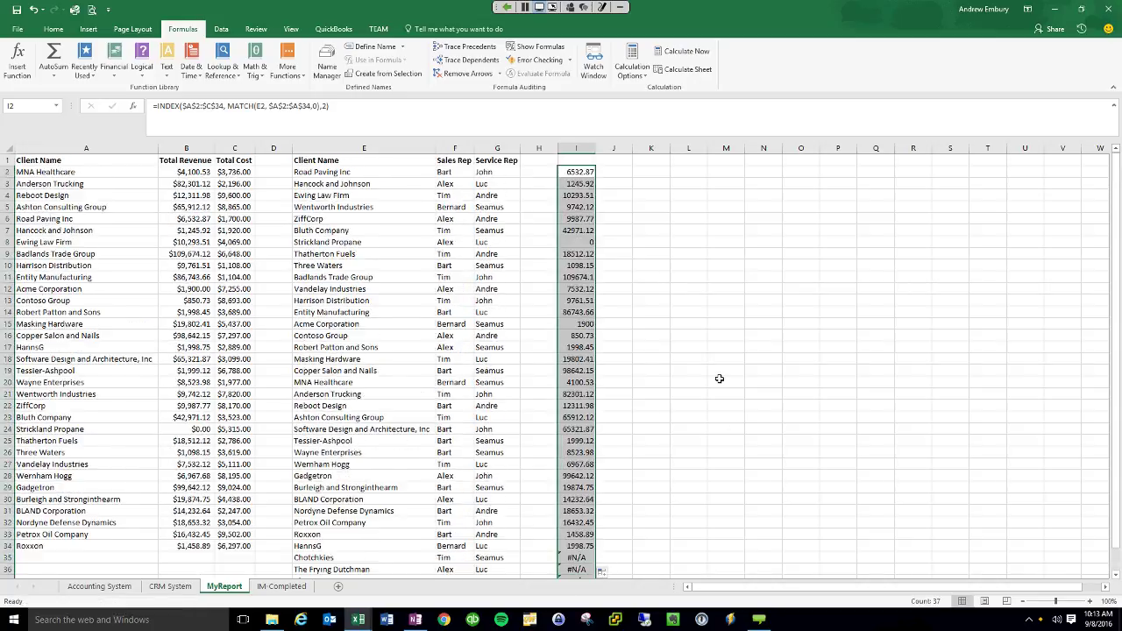
pyautogui.click(583, 183)
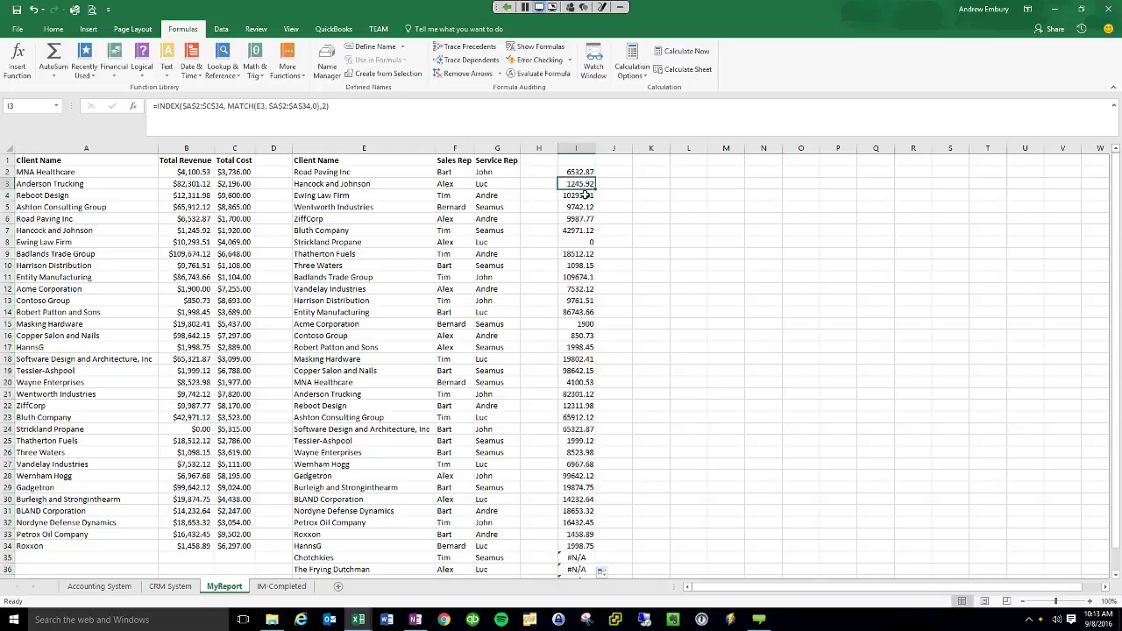
pyautogui.click(585, 195)
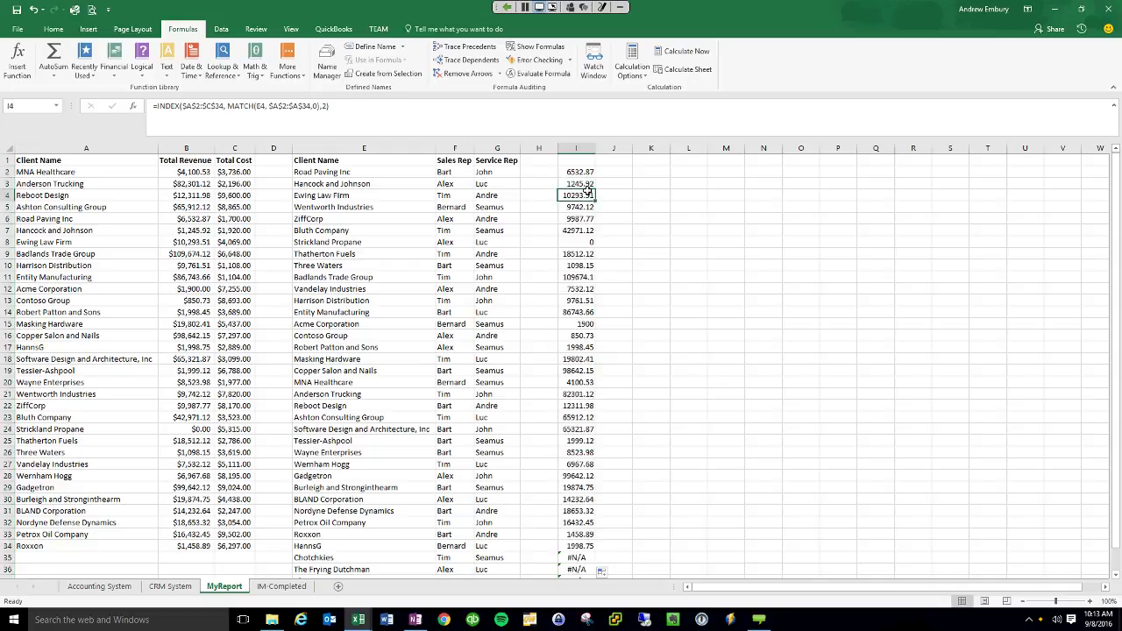
pyautogui.scroll(-2, 596, 350)
pyautogui.scroll(2, 681, 218)
pyautogui.scroll(-3, 681, 217)
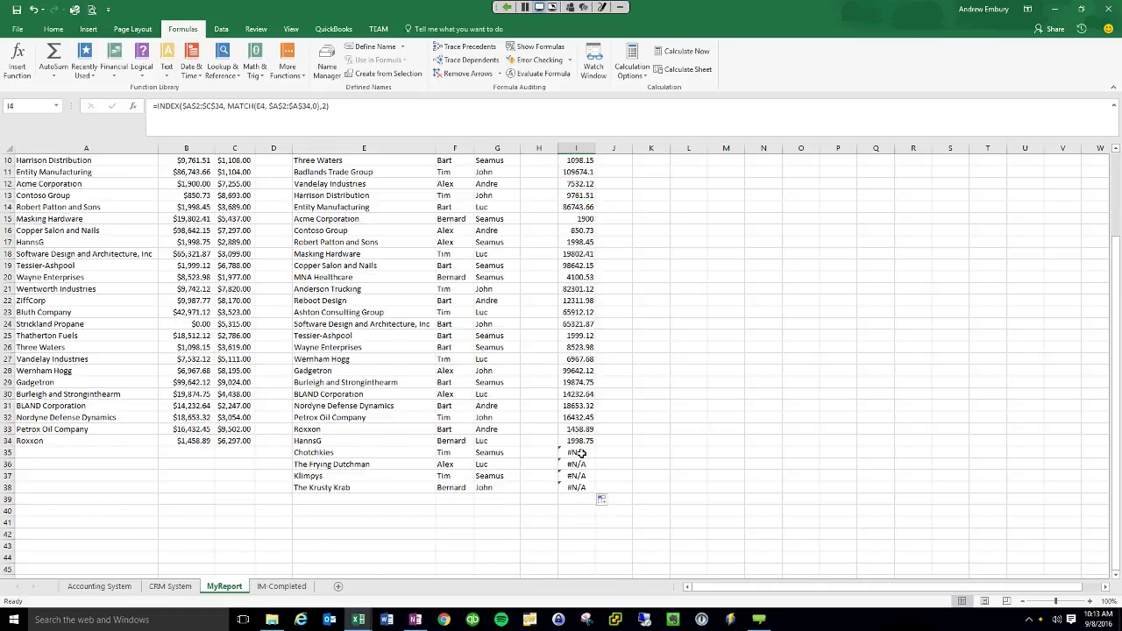
pyautogui.click(331, 452)
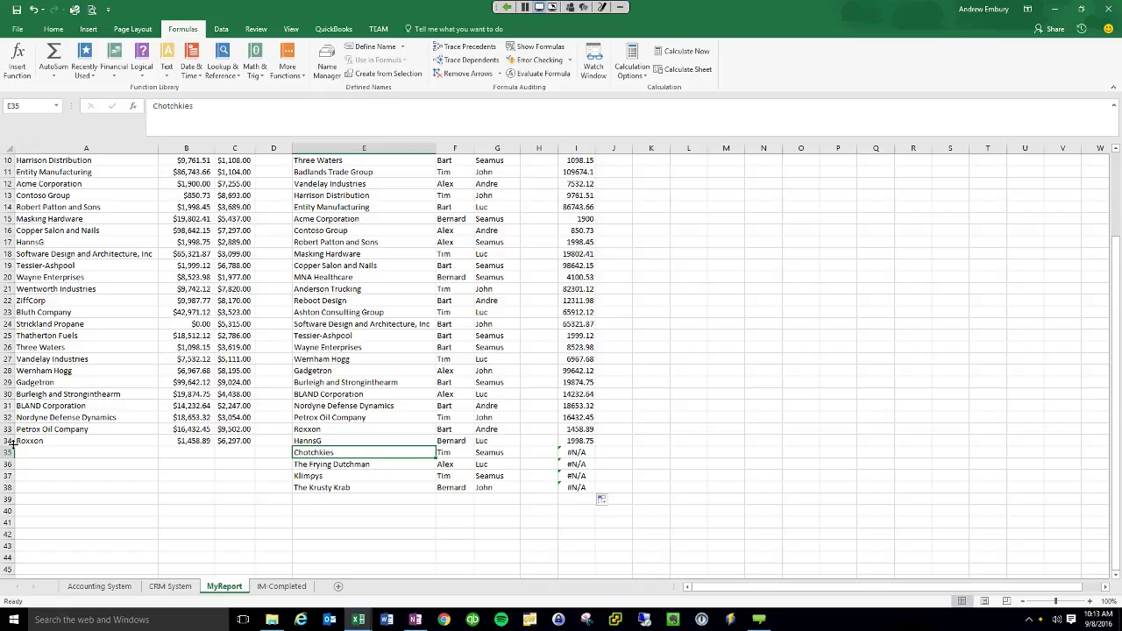
pyautogui.scroll(3, 12, 443)
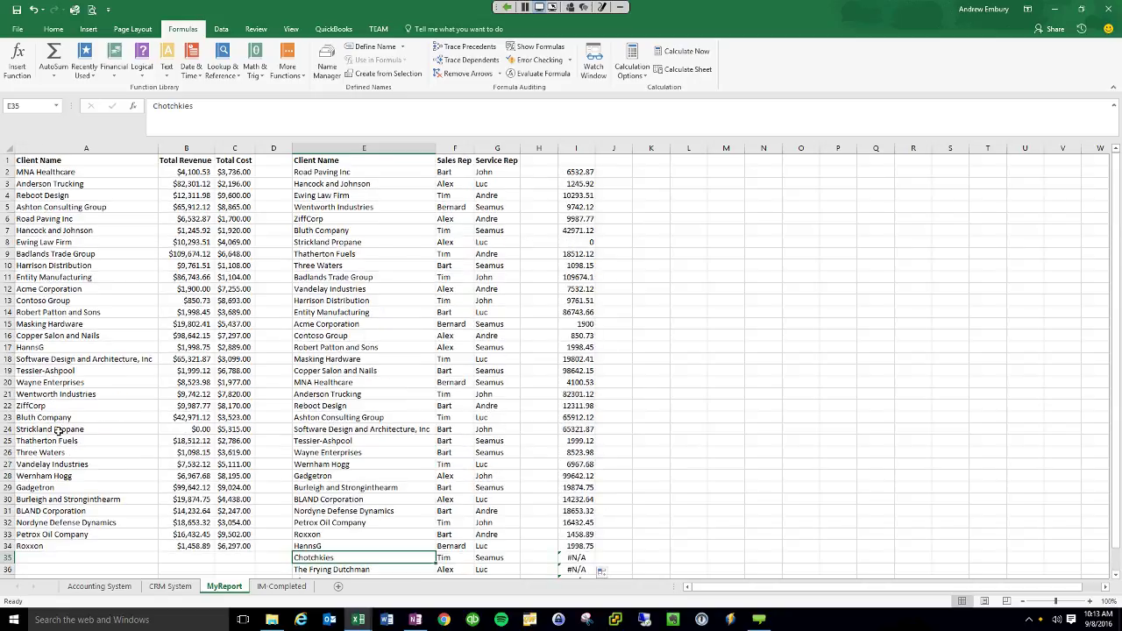
pyautogui.scroll(-2, 511, 543)
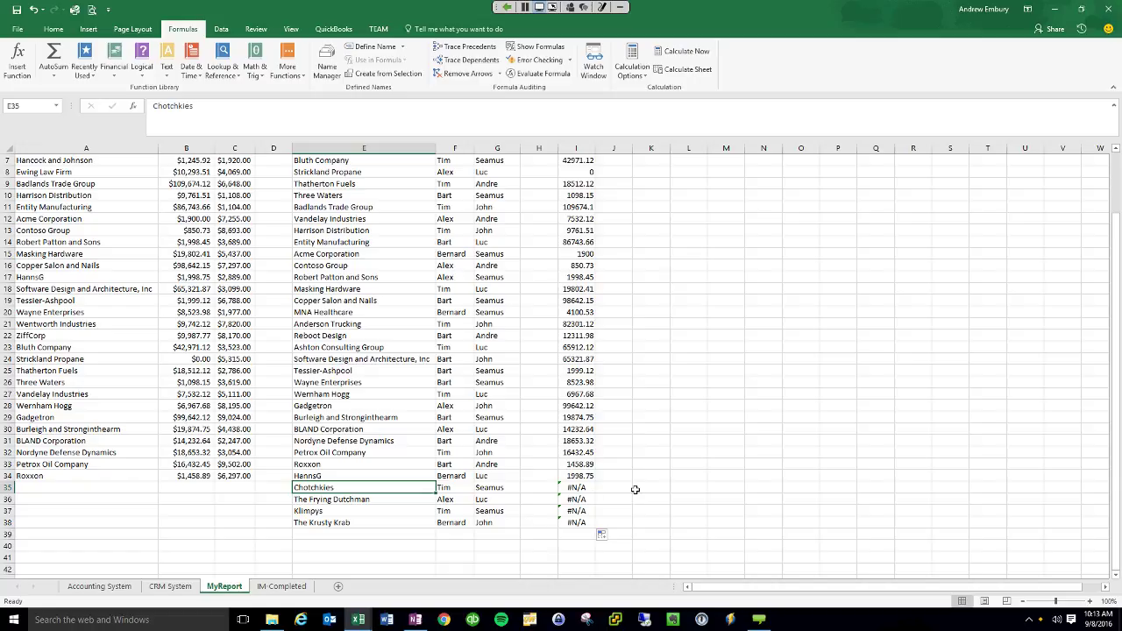
pyautogui.scroll(2, 636, 489)
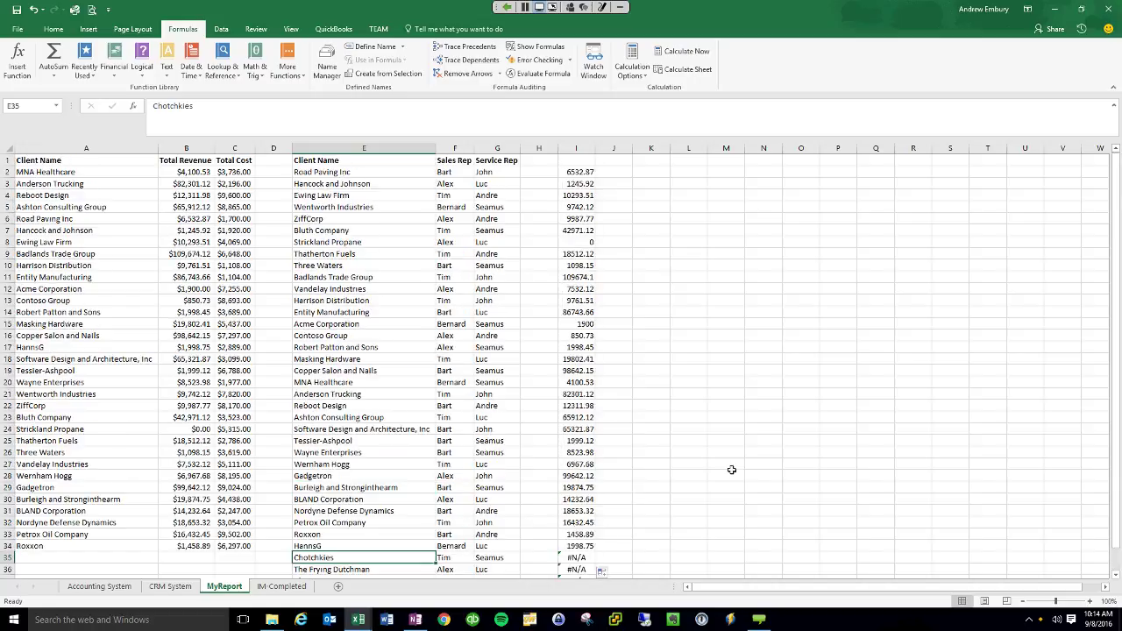
# Review the ranges referenced by the INDEX/MATCH formula in I2 and look over the returned values in column I.
pyautogui.click(579, 174)
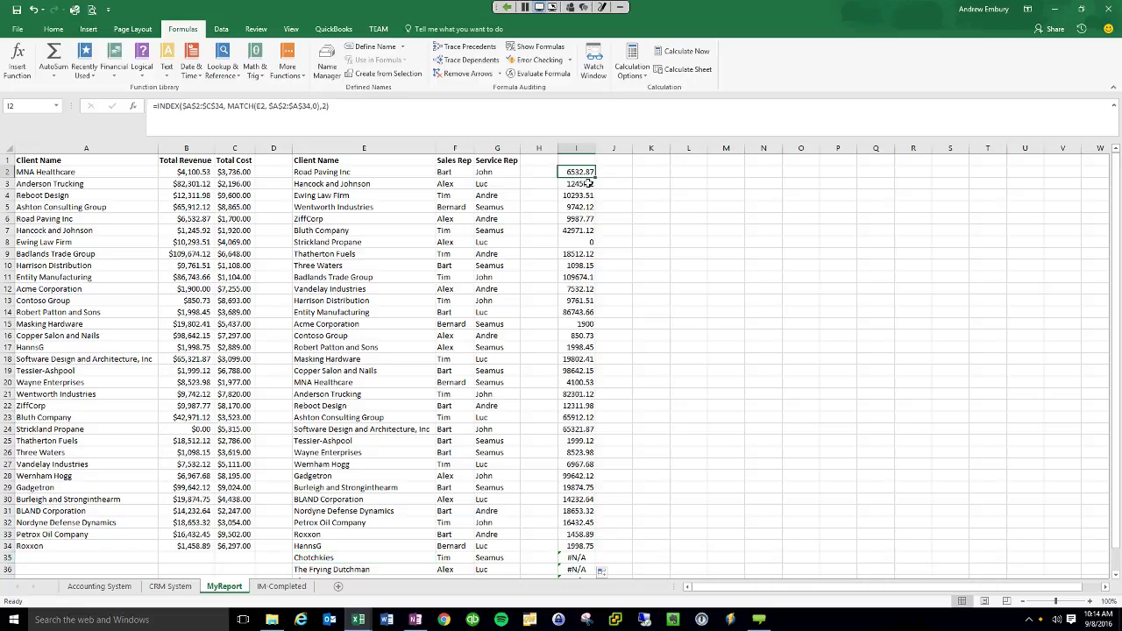
pyautogui.click(333, 106)
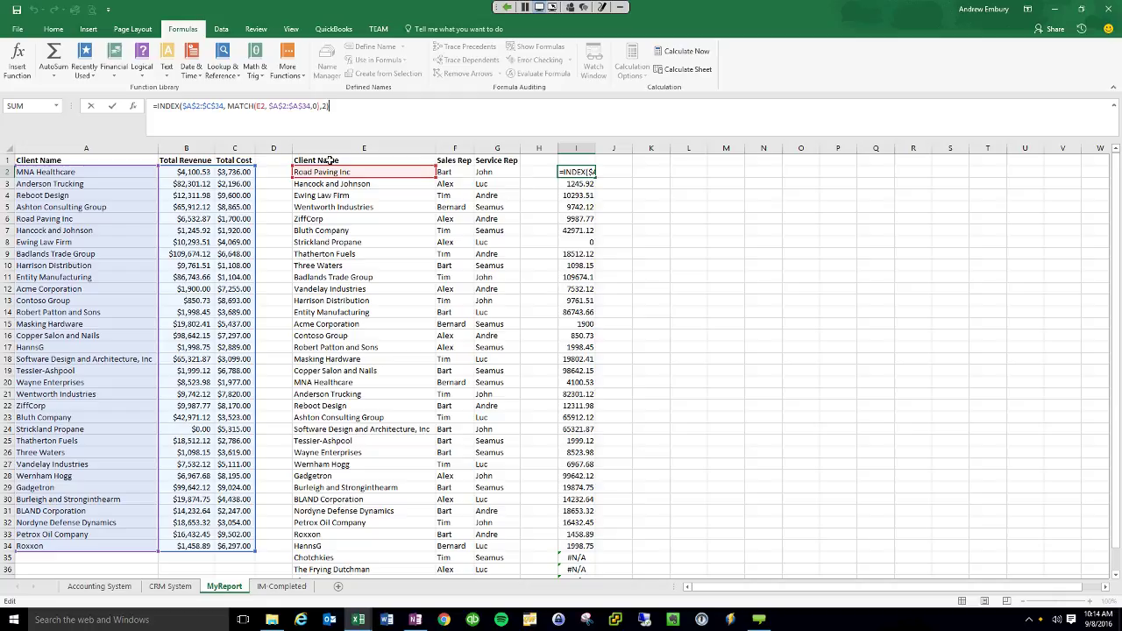
pyautogui.click(711, 243)
pyautogui.scroll(-2, 711, 243)
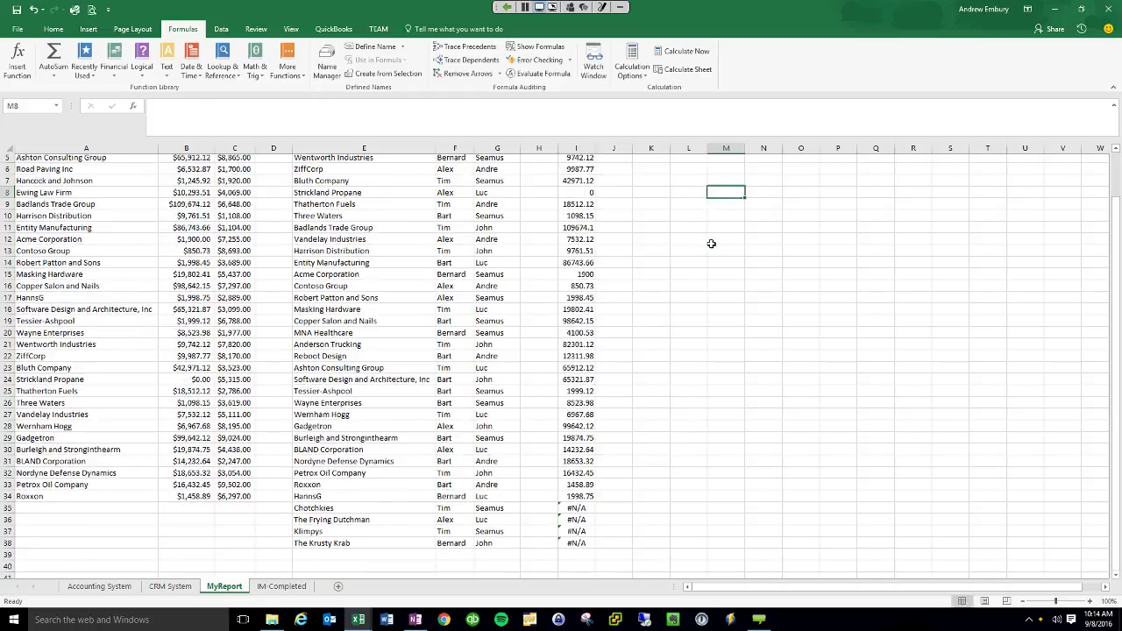
pyautogui.scroll(2, 711, 243)
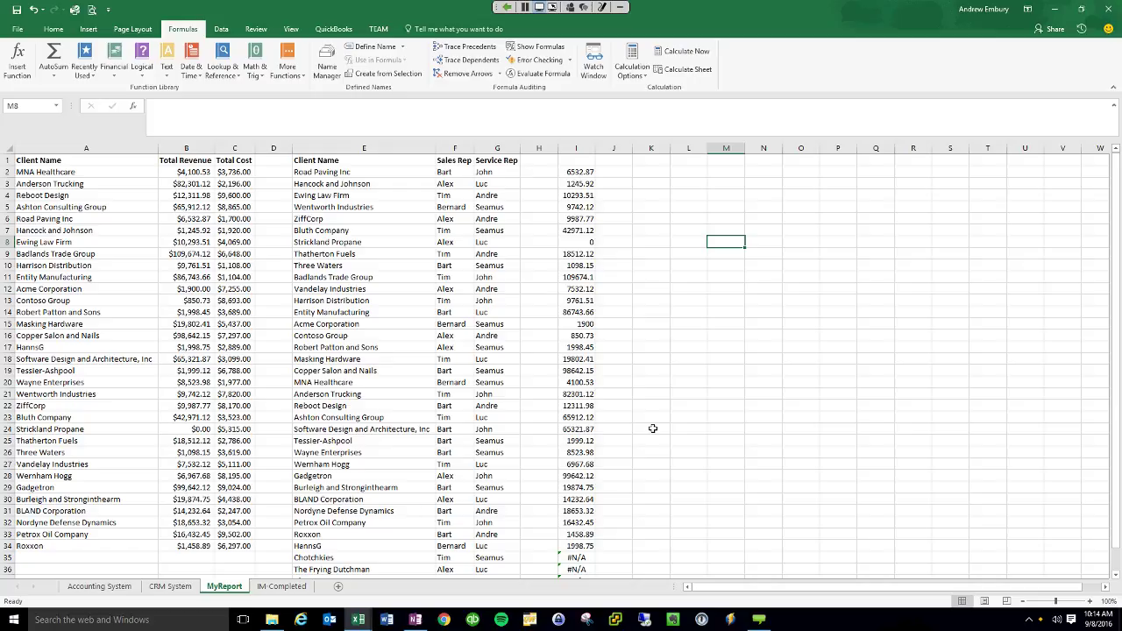
pyautogui.scroll(-3, 652, 428)
pyautogui.scroll(3, 652, 428)
# Format all of column I as currency.
pyautogui.click(576, 148)
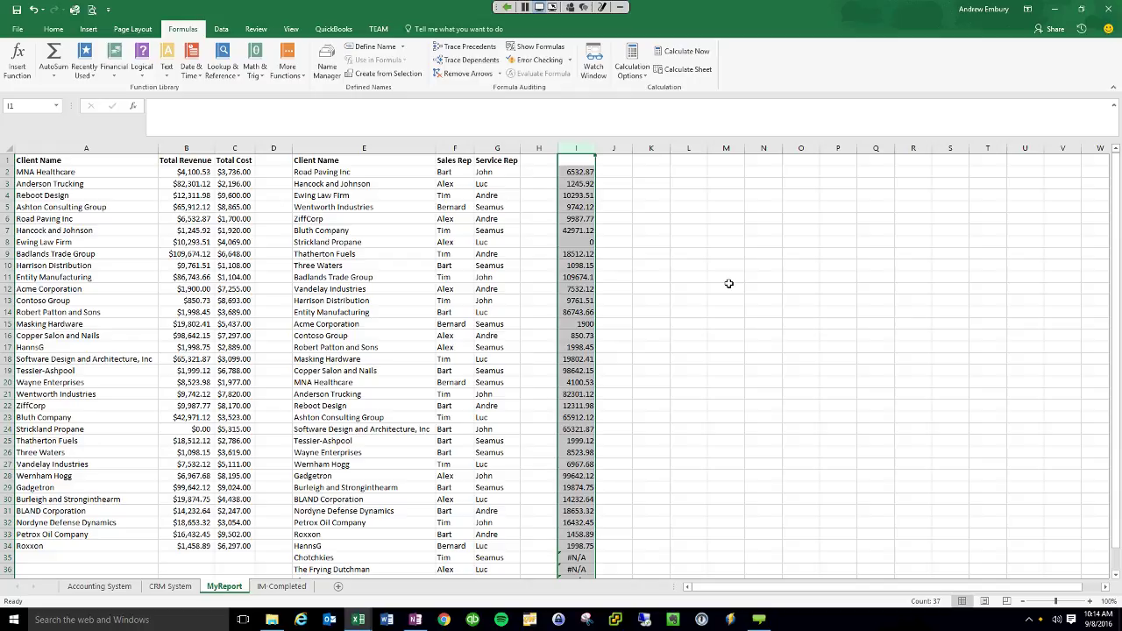
pyautogui.hotkey('ctrl', 'shift', '4')
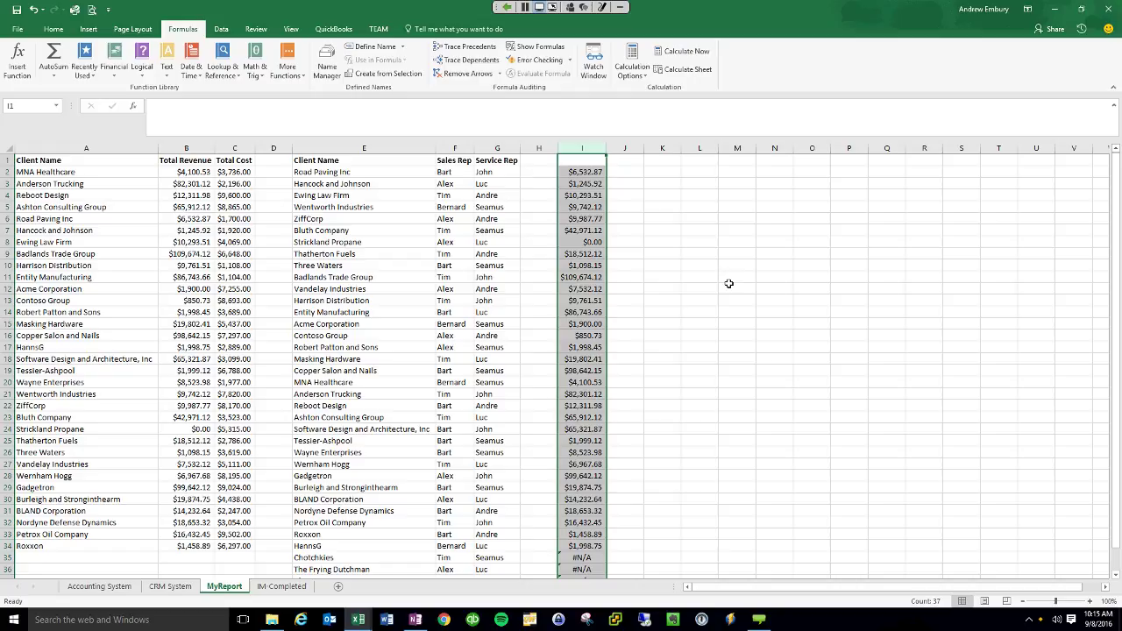
# Add the bold header Total Revenue in I1 and widen column I to fit it.
pyautogui.write('T')
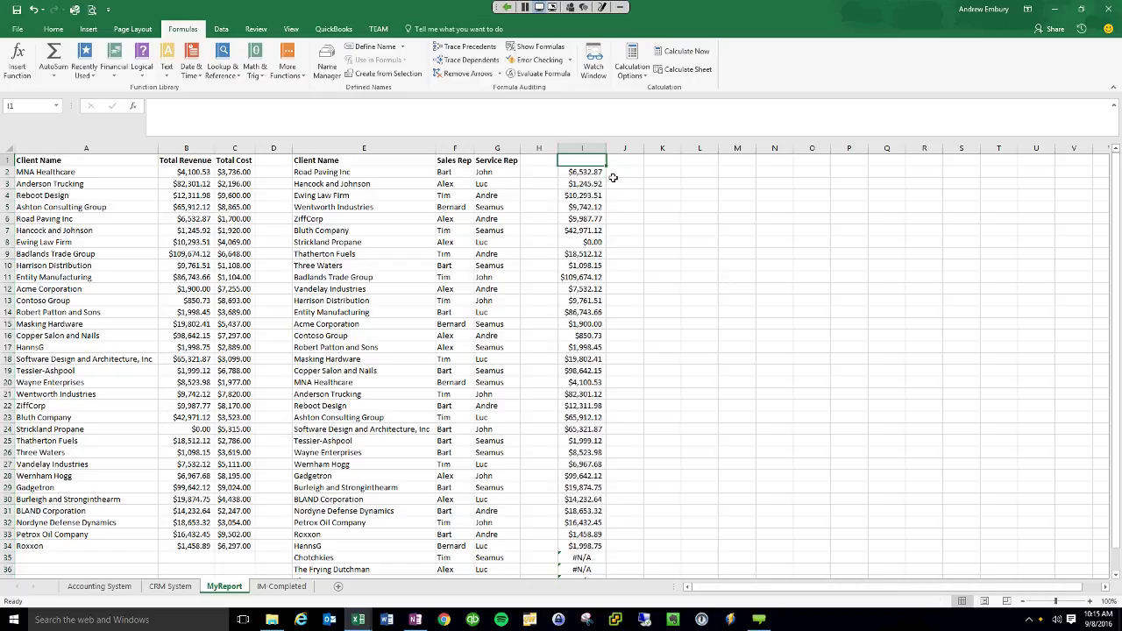
pyautogui.write('otal Revenue')
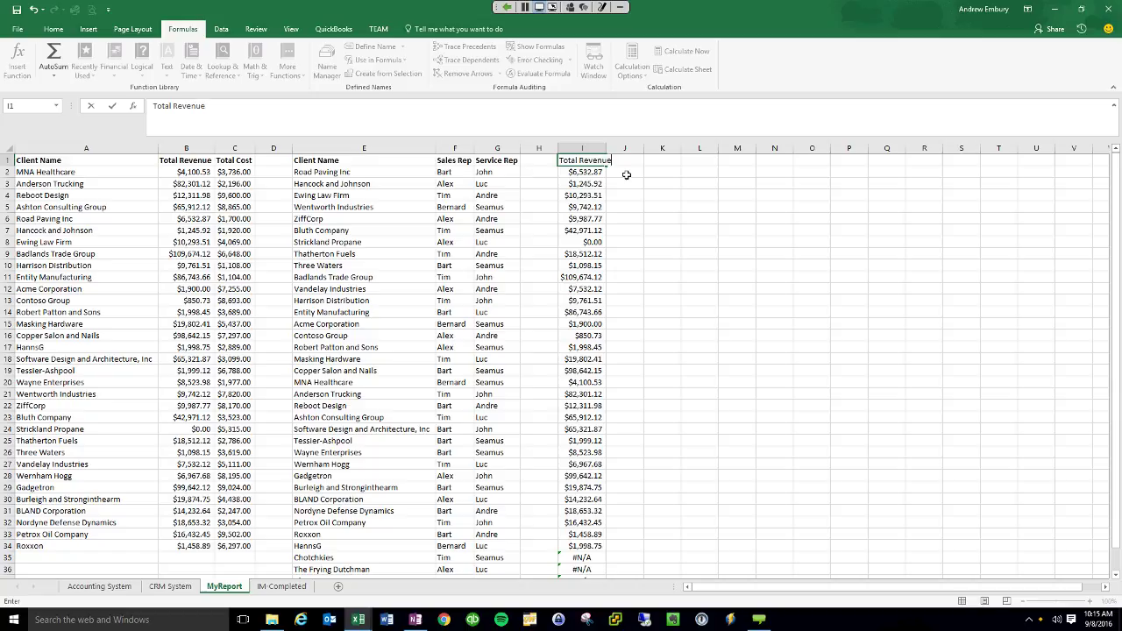
pyautogui.click(662, 218)
pyautogui.click(605, 162)
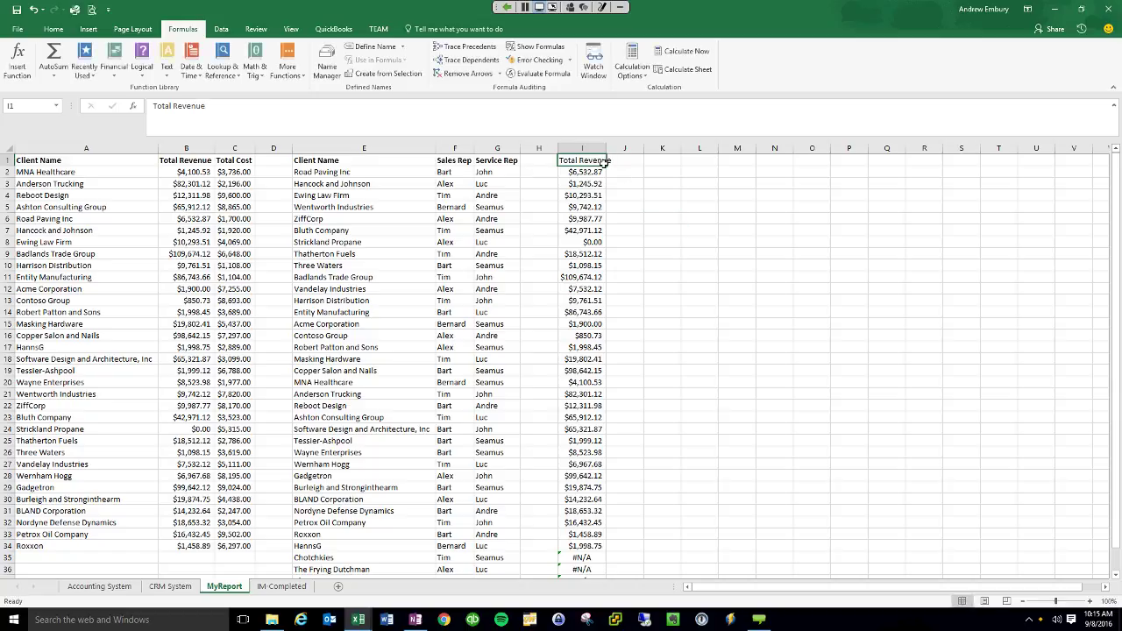
pyautogui.moveTo(606, 149); pyautogui.dragTo(617, 149)
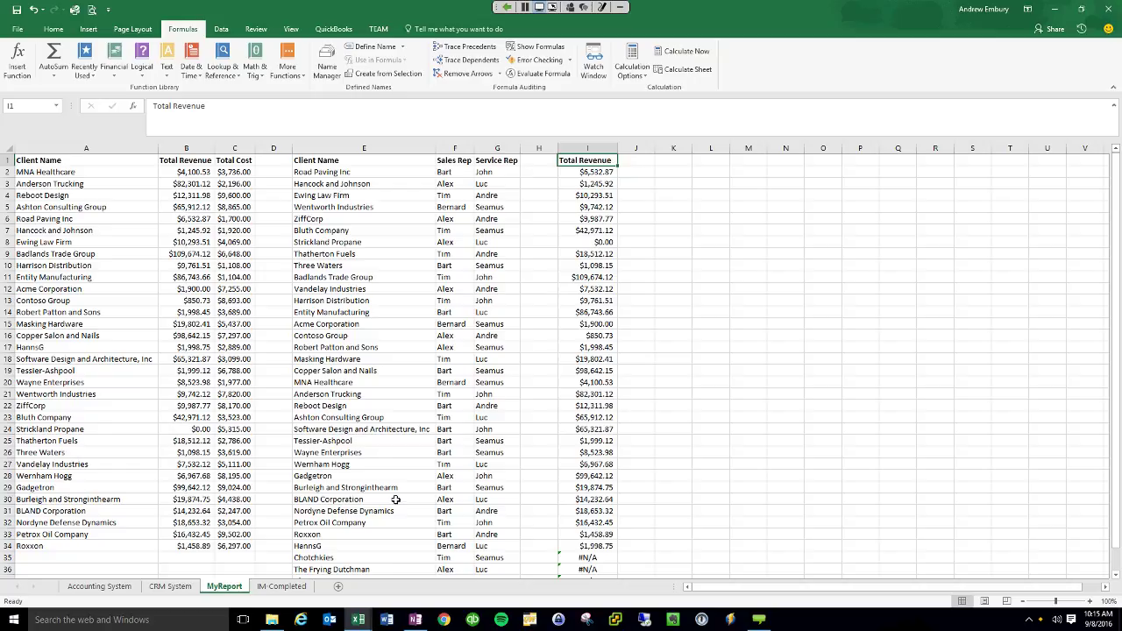
# Add the header Total Cost in J1 and autofit column J.
pyautogui.click(647, 162)
pyautogui.write('Total COst')
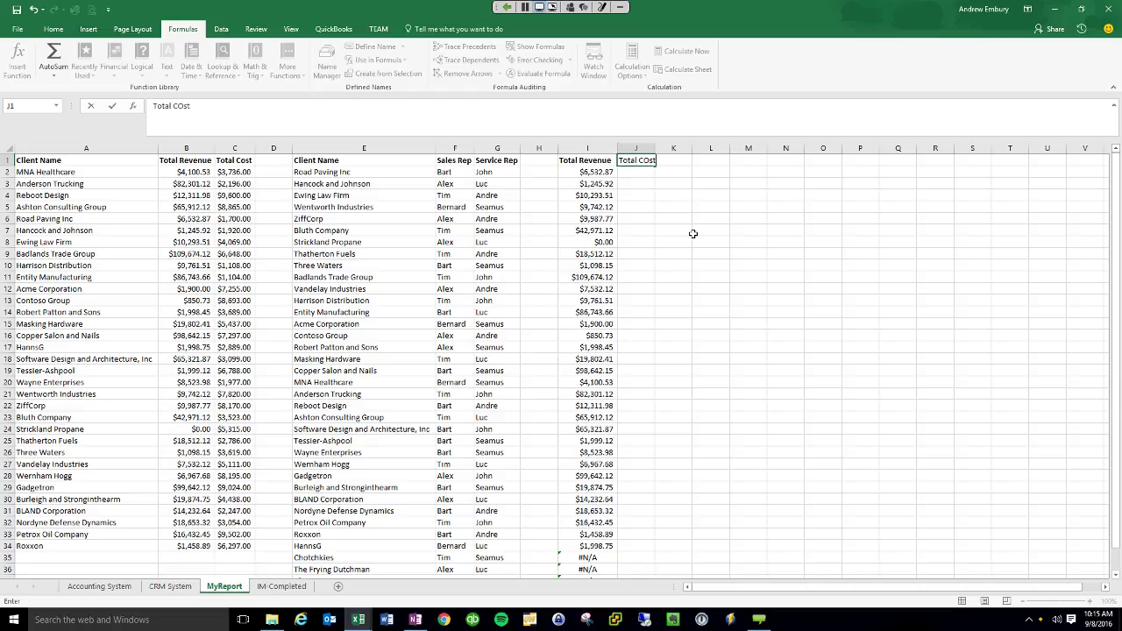
pyautogui.press('BackSpace')
pyautogui.press('BackSpace')
pyautogui.press('BackSpace')
pyautogui.write('ost')
pyautogui.click(708, 234)
pyautogui.doubleClick(655, 148)
pyautogui.click(768, 276)
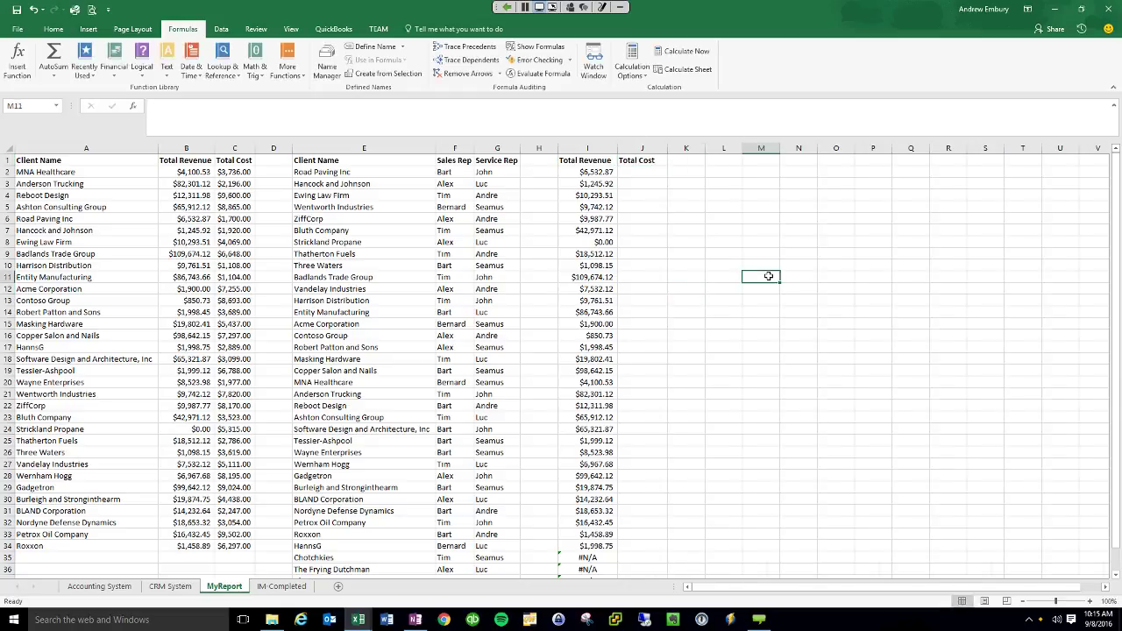
# Copy the INDEX/MATCH formula from I2 into J2 and change its column number to 3 for the total cost.
pyautogui.click(593, 175)
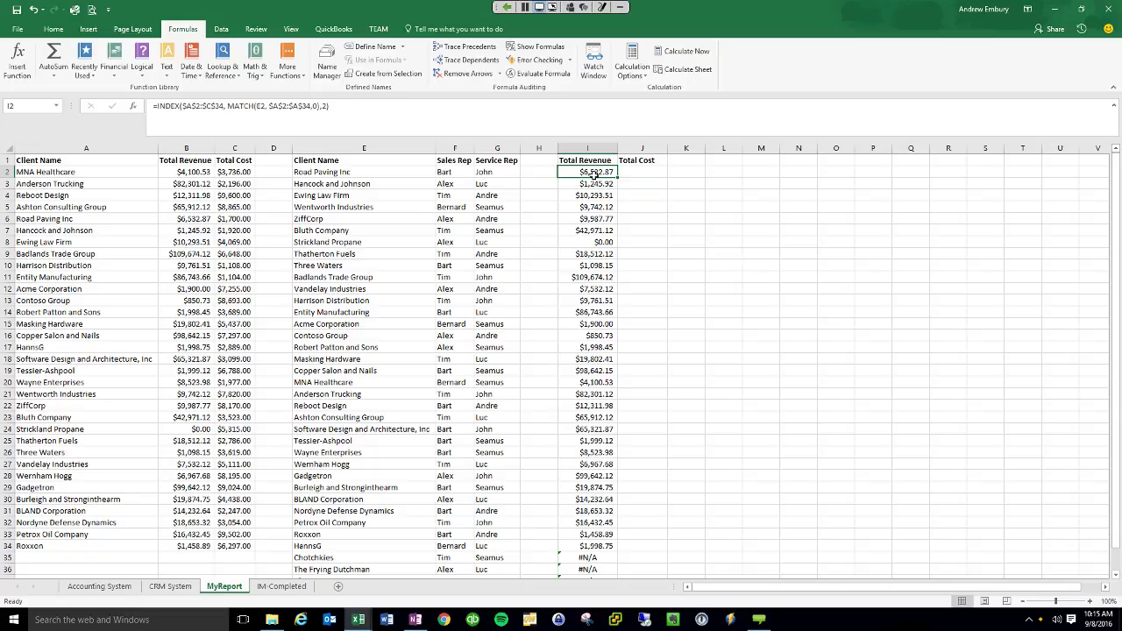
pyautogui.moveTo(329, 106); pyautogui.dragTo(151, 106)
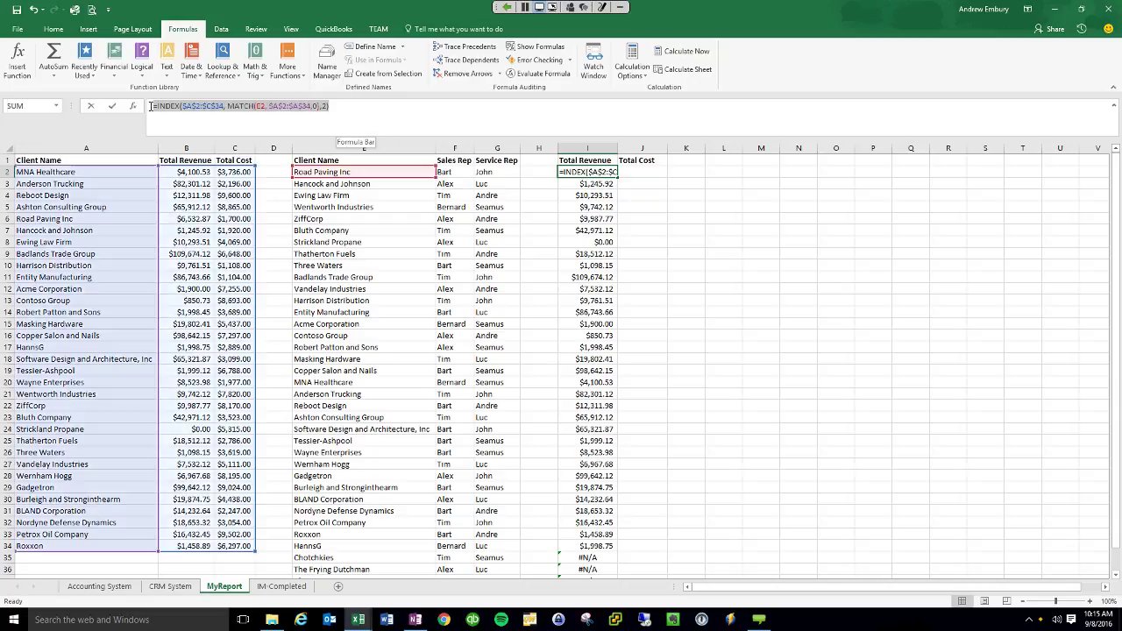
pyautogui.hotkey('ctrl', 'c')
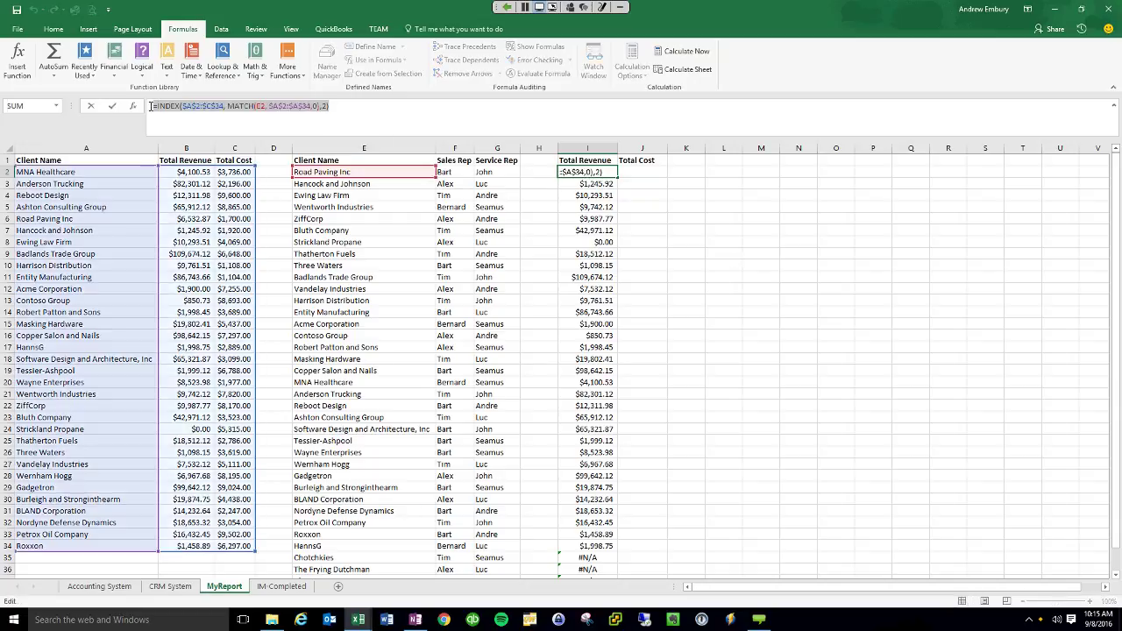
pyautogui.press('Escape')
pyautogui.press('Right')
pyautogui.click(463, 115)
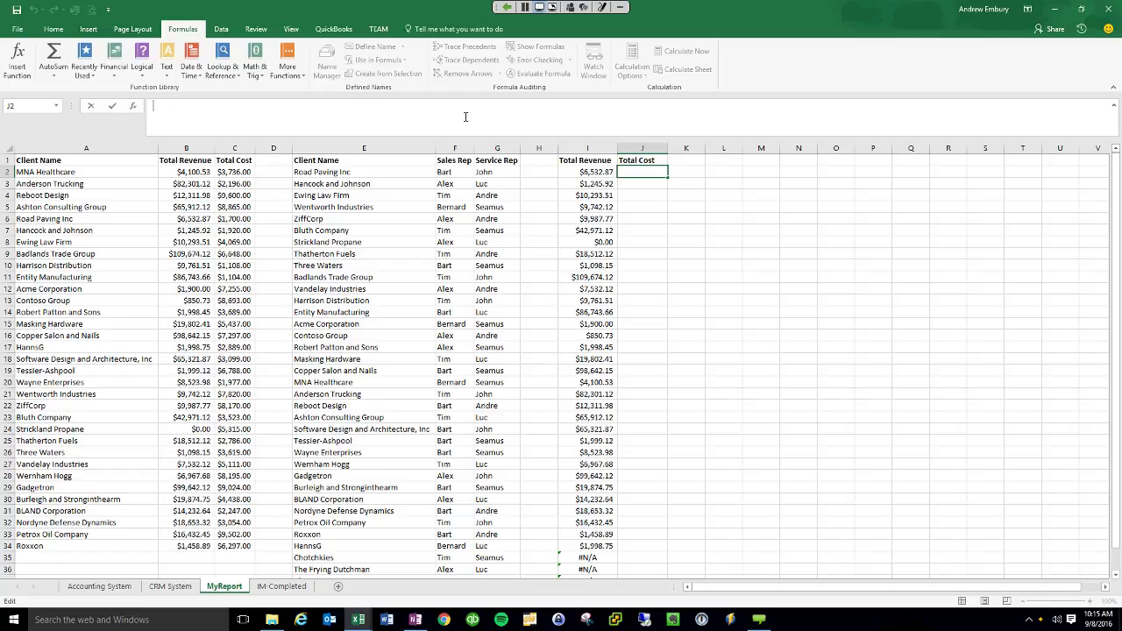
pyautogui.hotkey('ctrl', 'v')
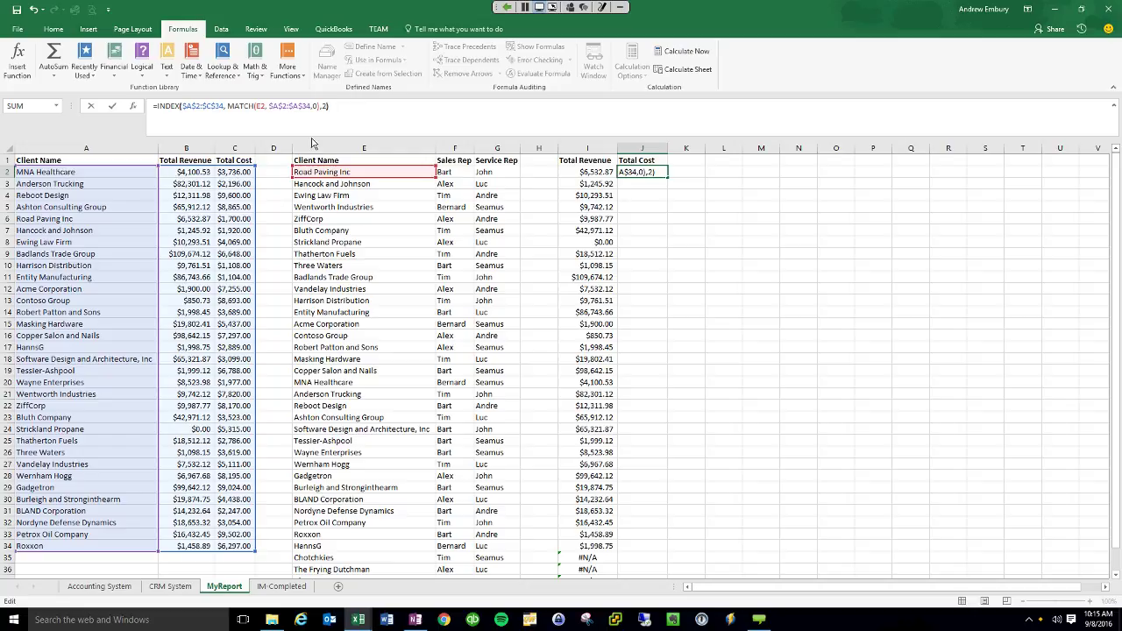
pyautogui.press('Left')
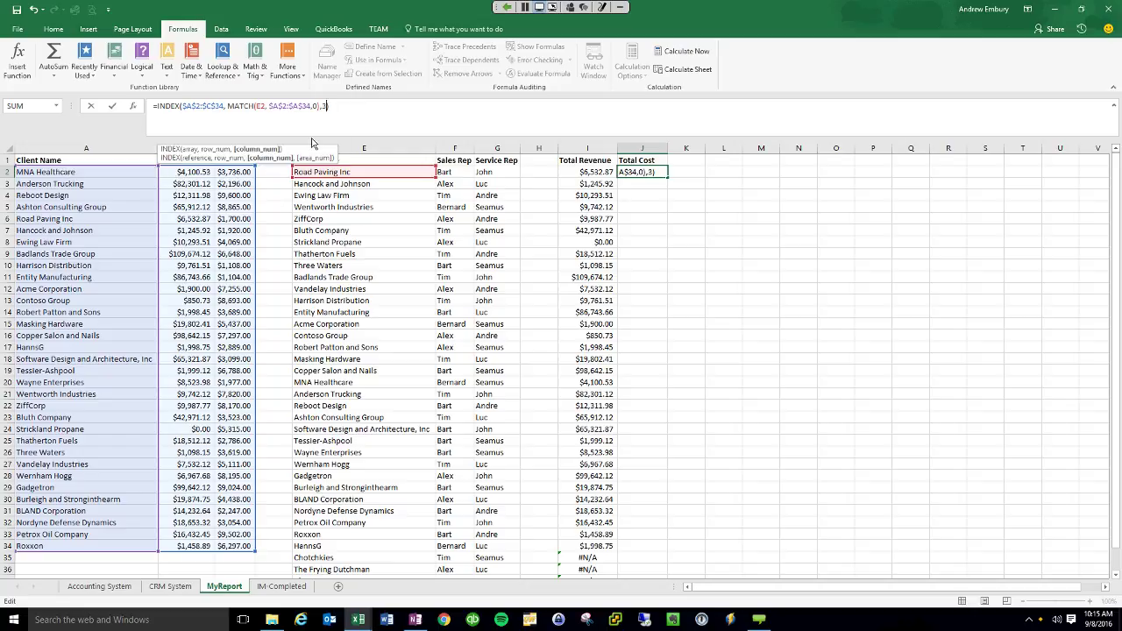
pyautogui.press('Return')
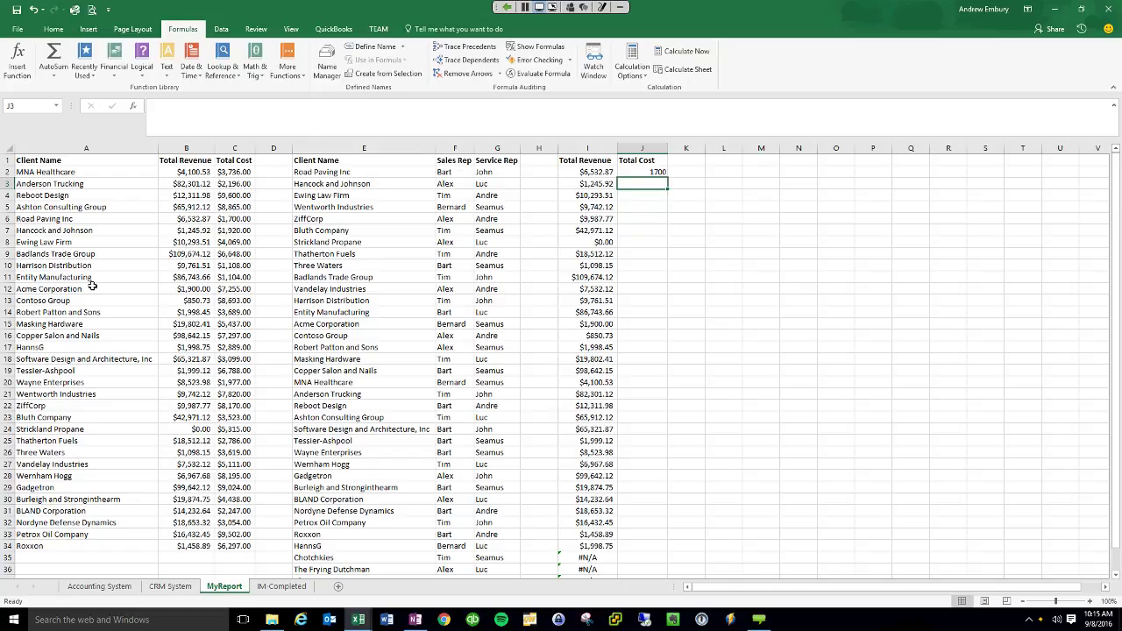
# Fill the Total Cost formula from J2 down through J38.
pyautogui.click(659, 172)
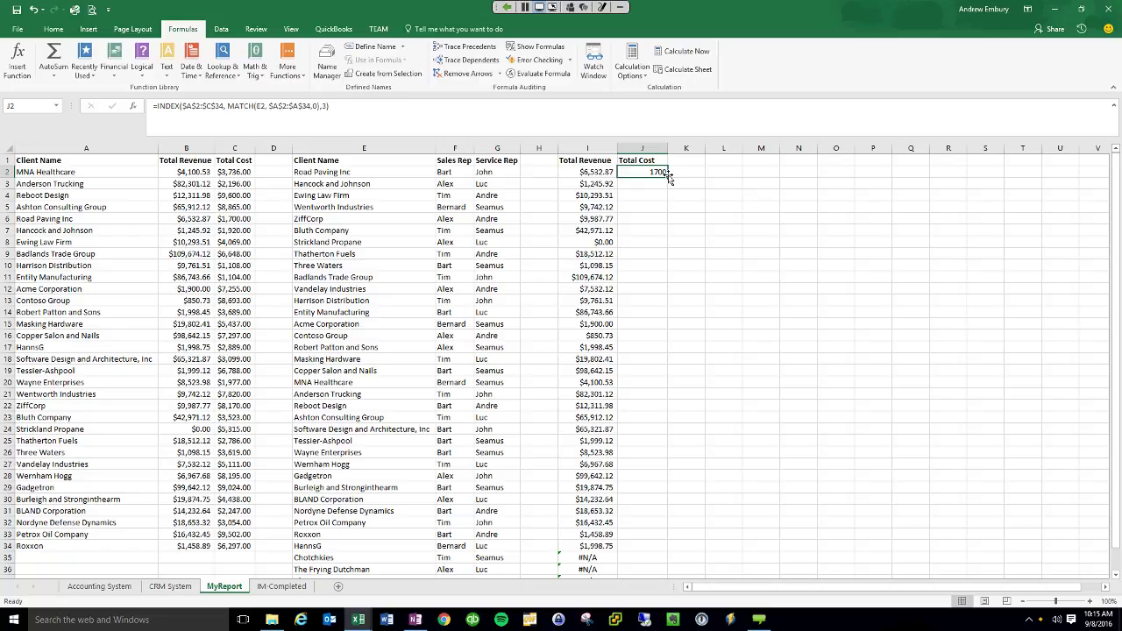
pyautogui.moveTo(668, 175); pyautogui.dragTo(656, 566)
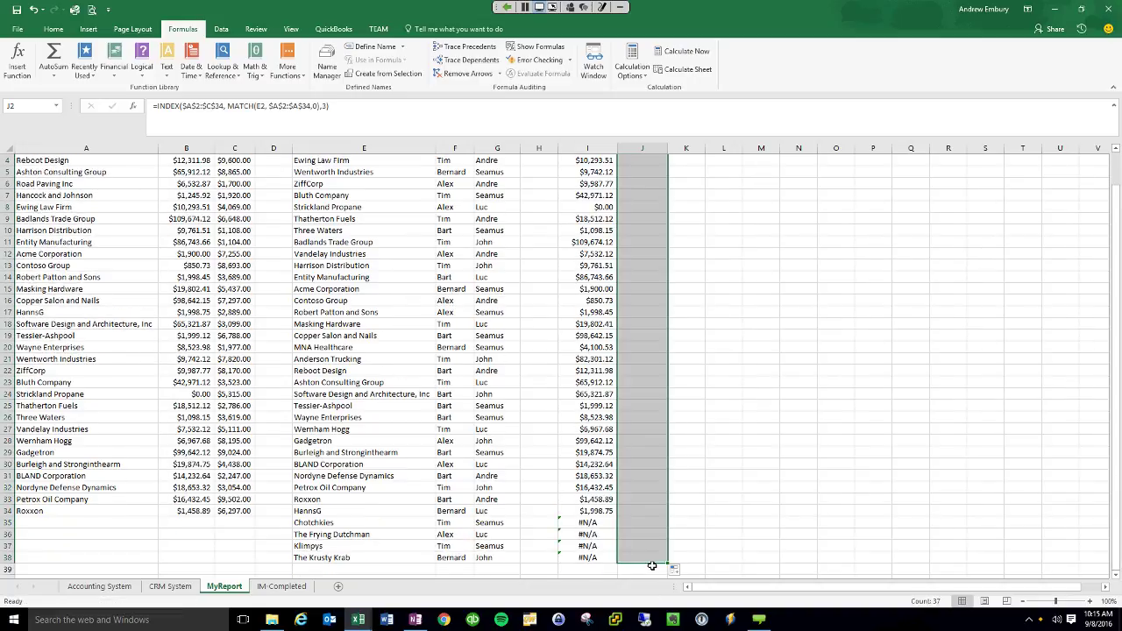
pyautogui.scroll(1, 747, 491)
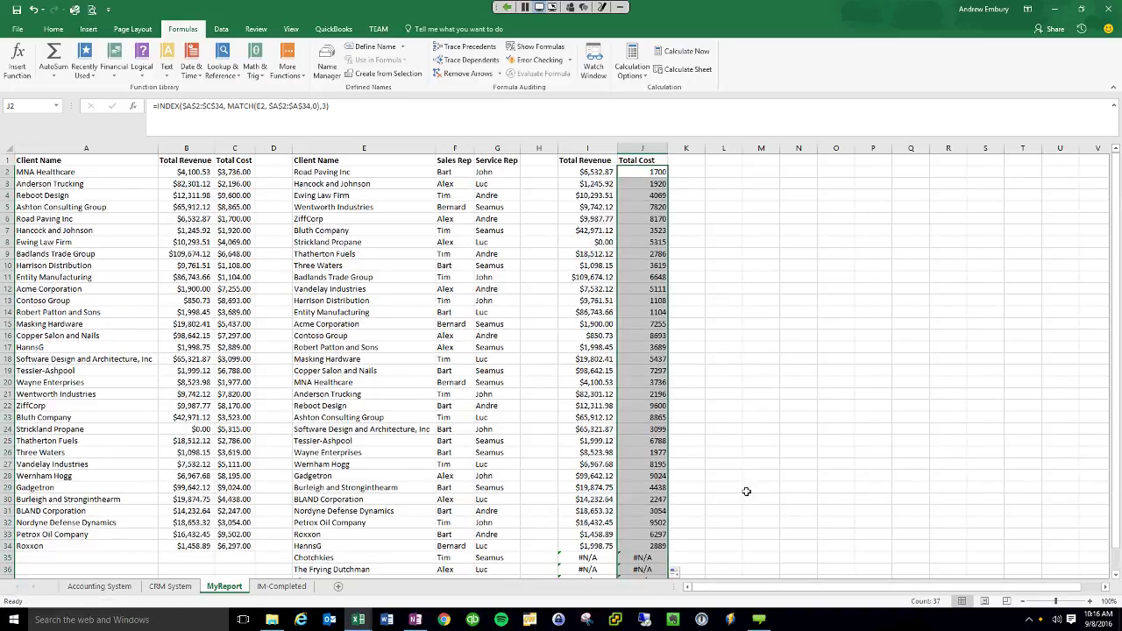
# Format all of column J as currency and look over the results to the last client row.
pyautogui.click(652, 149)
pyautogui.hotkey('ctrl', 'shift', '4')
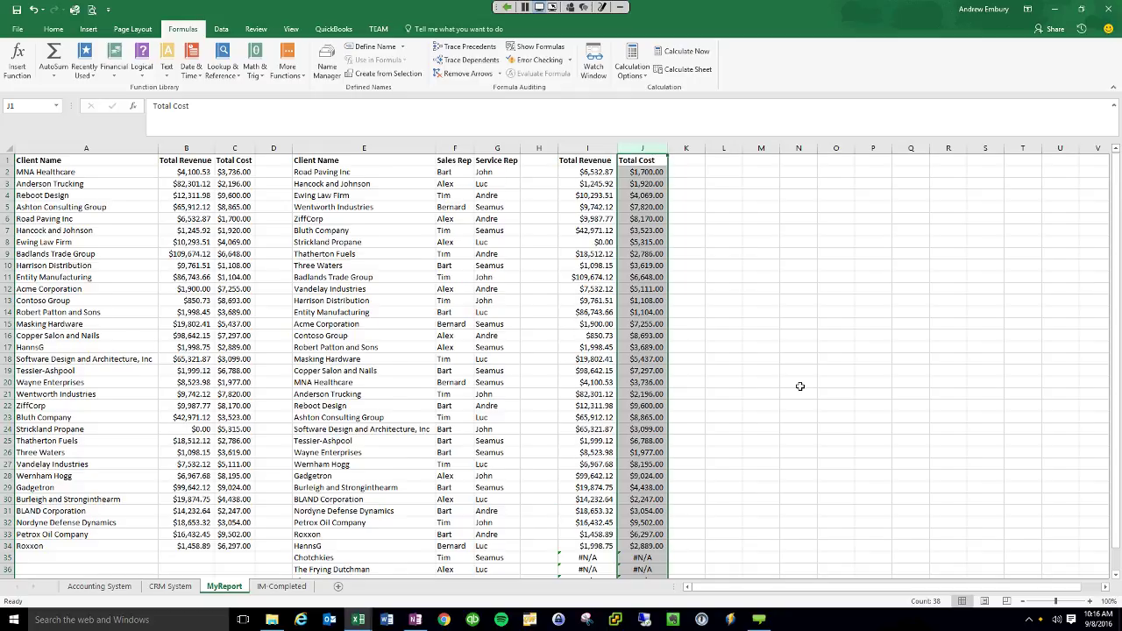
pyautogui.scroll(-1, 801, 387)
pyautogui.click(738, 383)
pyautogui.scroll(1, 741, 385)
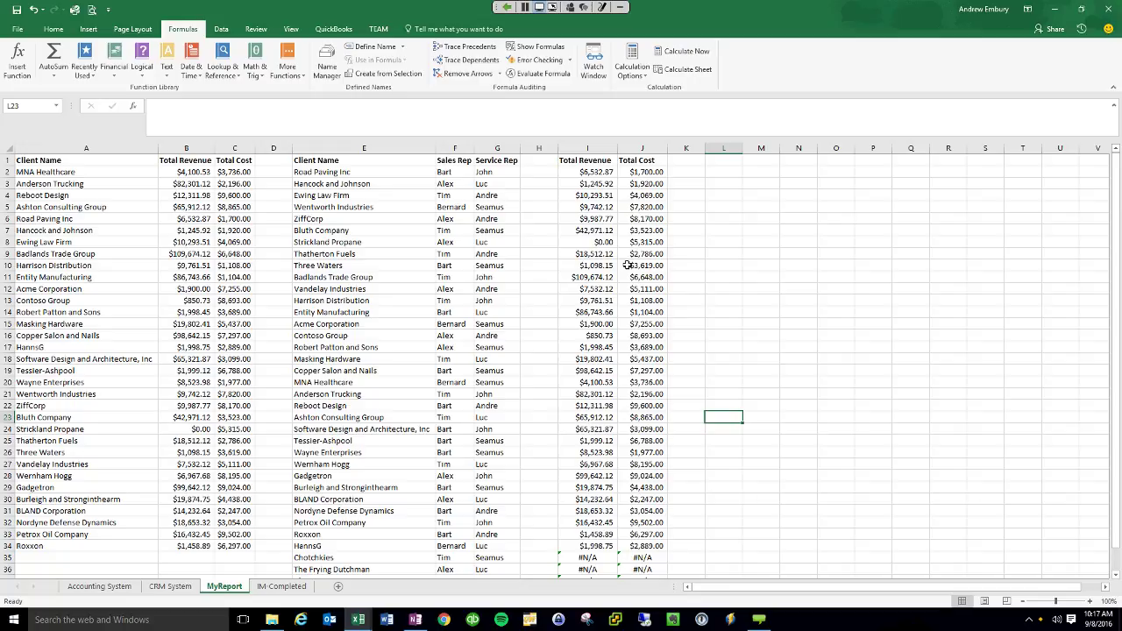
# Add the headers Sales Rep in M1 and Total Revenue in N1, and autofit column N.
pyautogui.click(761, 160)
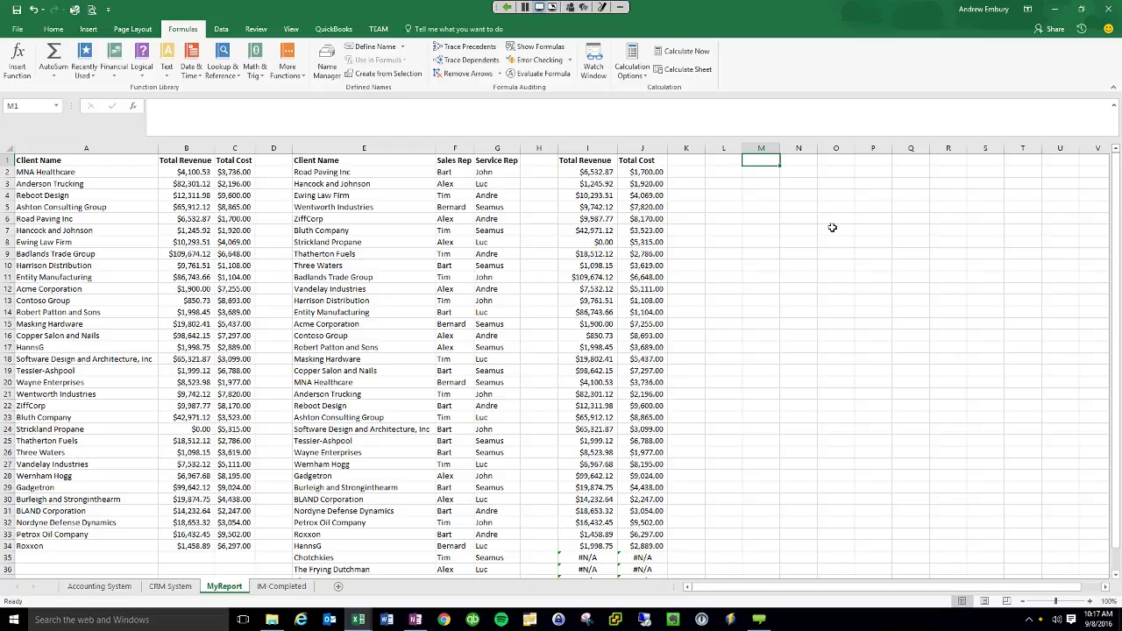
pyautogui.write('Sales Rep')
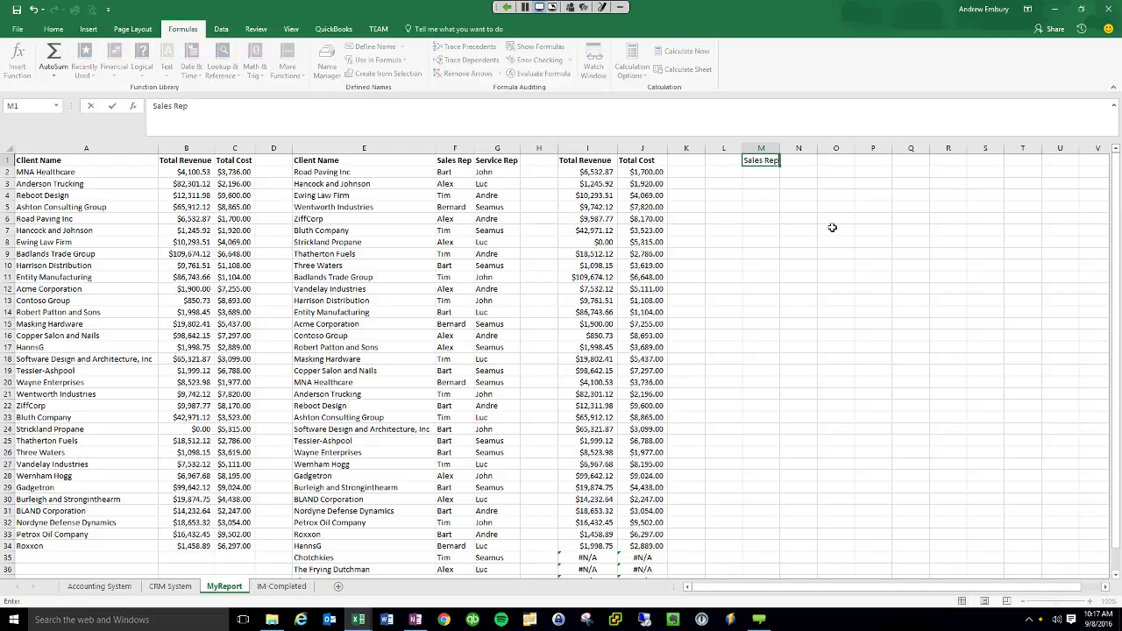
pyautogui.press('Tab')
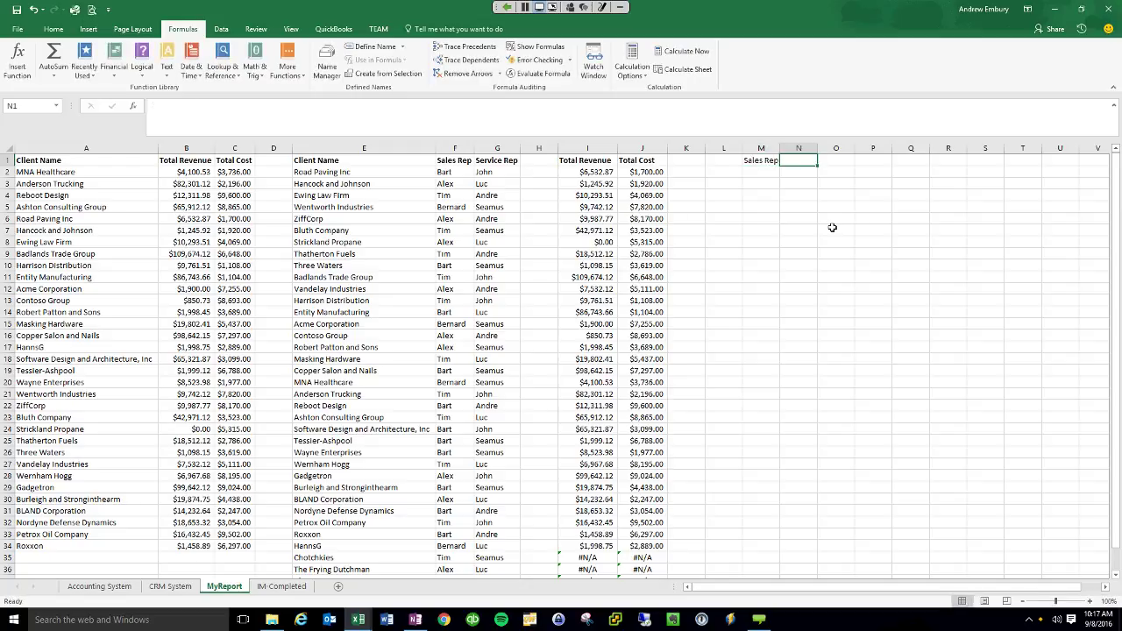
pyautogui.write('Total Revenue')
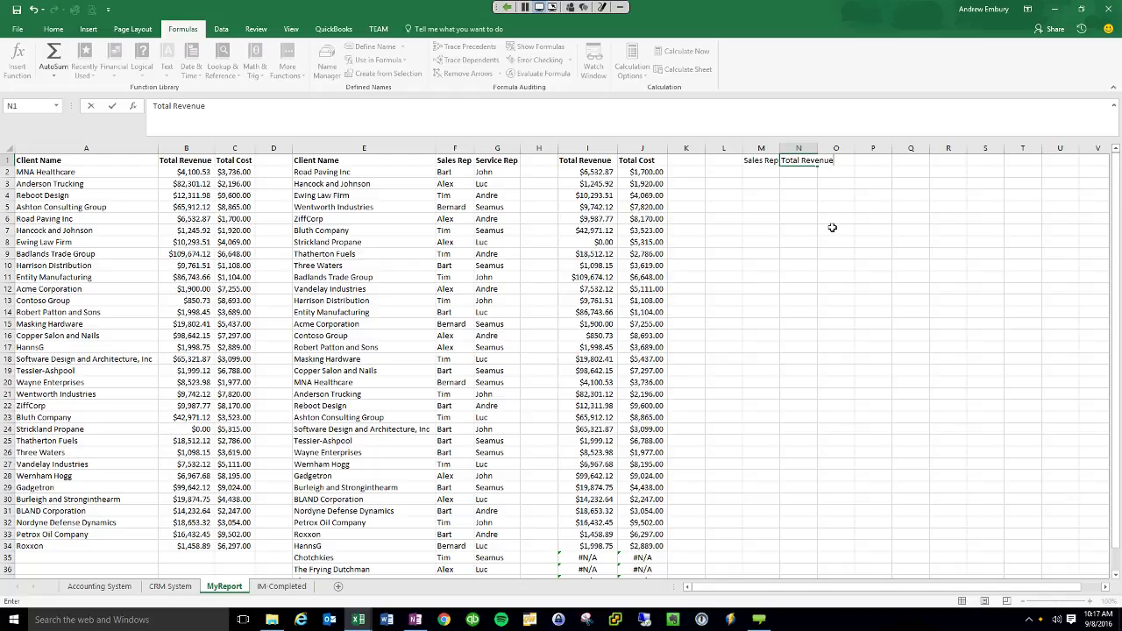
pyautogui.click(832, 228)
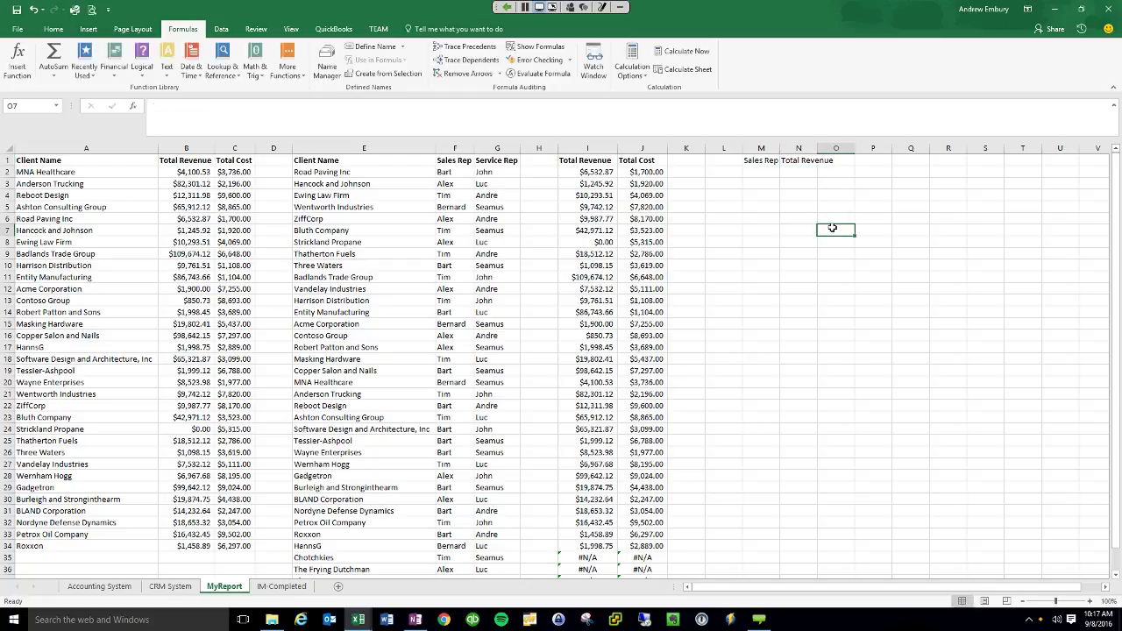
pyautogui.doubleClick(817, 149)
# Add the header Total Cost in O1 and autofit column O.
pyautogui.click(855, 160)
pyautogui.write('Total Cost')
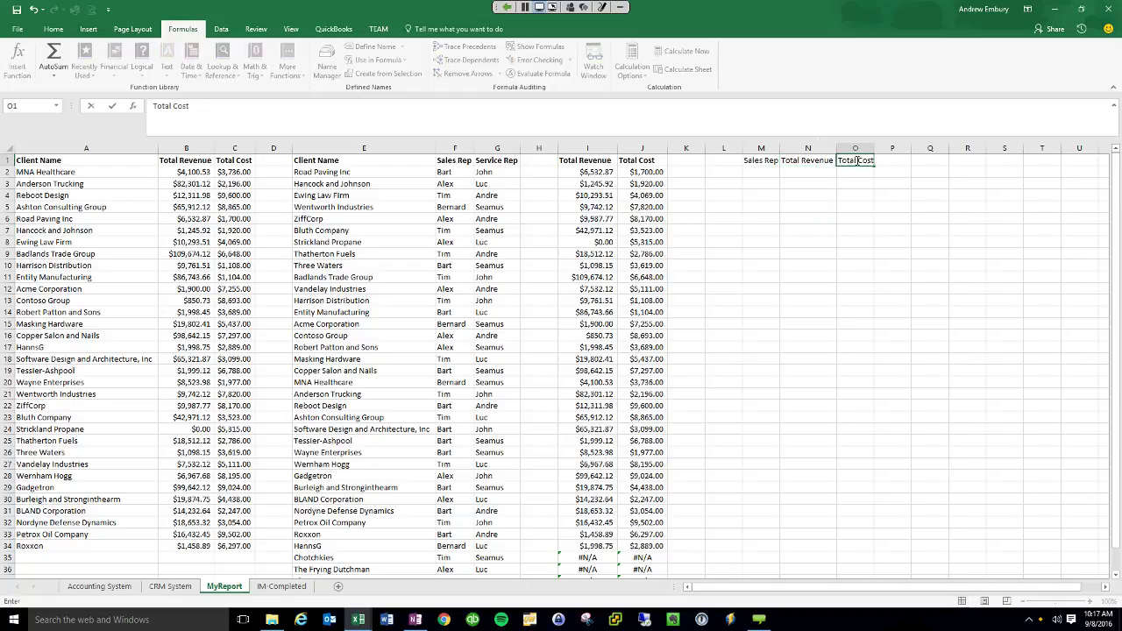
pyautogui.click(855, 253)
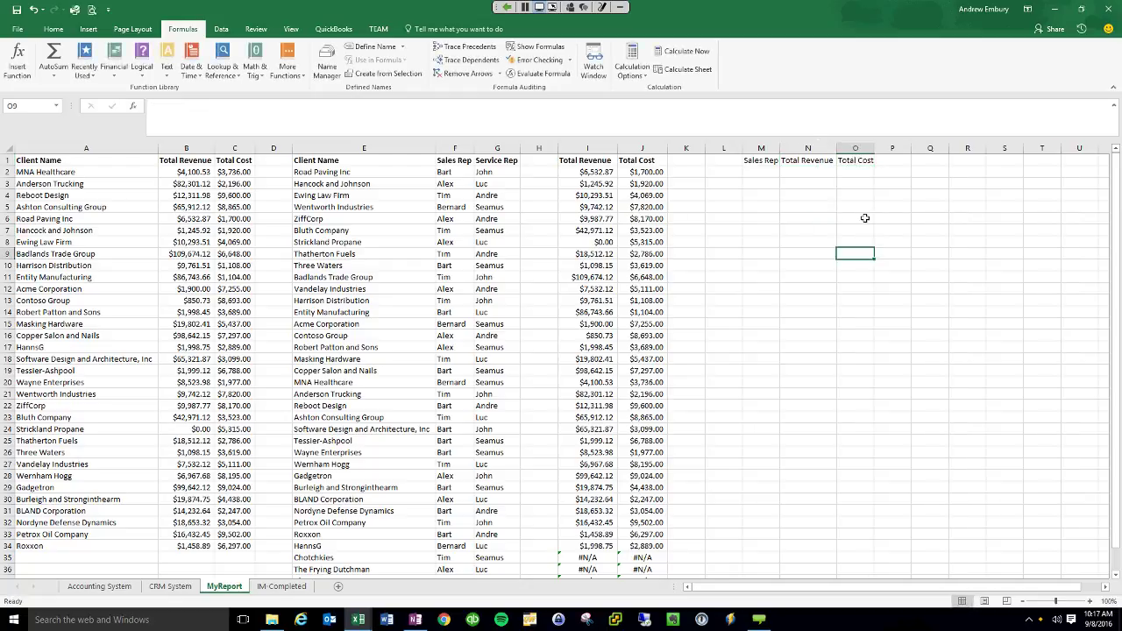
pyautogui.doubleClick(874, 148)
# Make the headers in M1:O1 bold and autofit column M.
pyautogui.click(761, 160)
pyautogui.moveTo(764, 162); pyautogui.dragTo(864, 162)
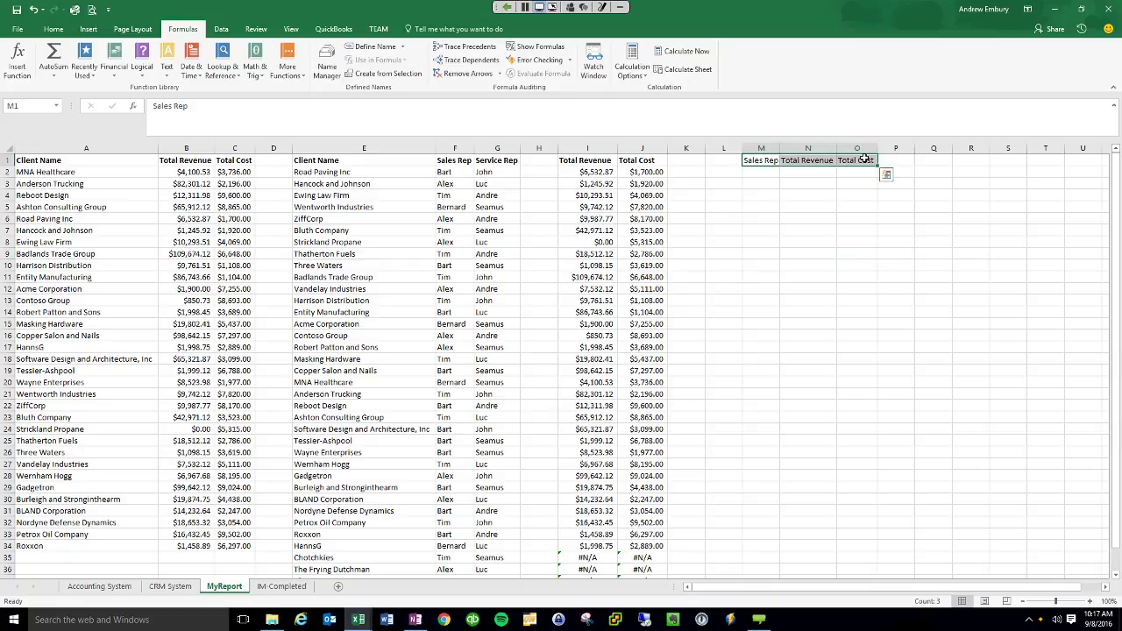
pyautogui.hotkey('ctrl', 'b')
pyautogui.keyDown('ctrl'); pyautogui.click(896, 266); pyautogui.keyUp('ctrl')
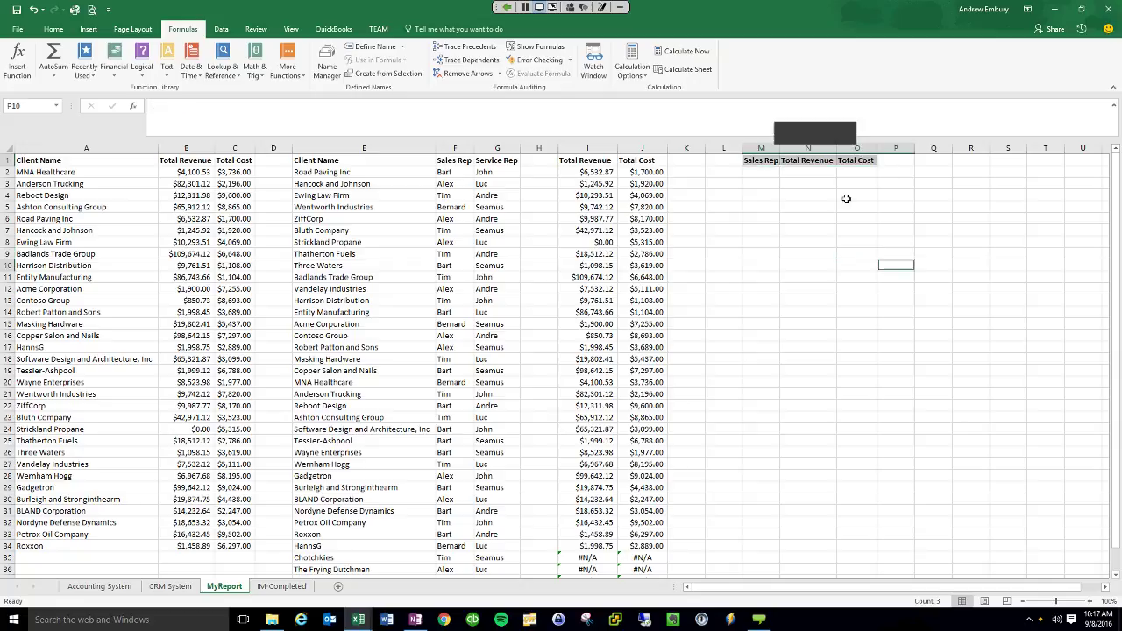
pyautogui.doubleClick(780, 148)
pyautogui.click(813, 230)
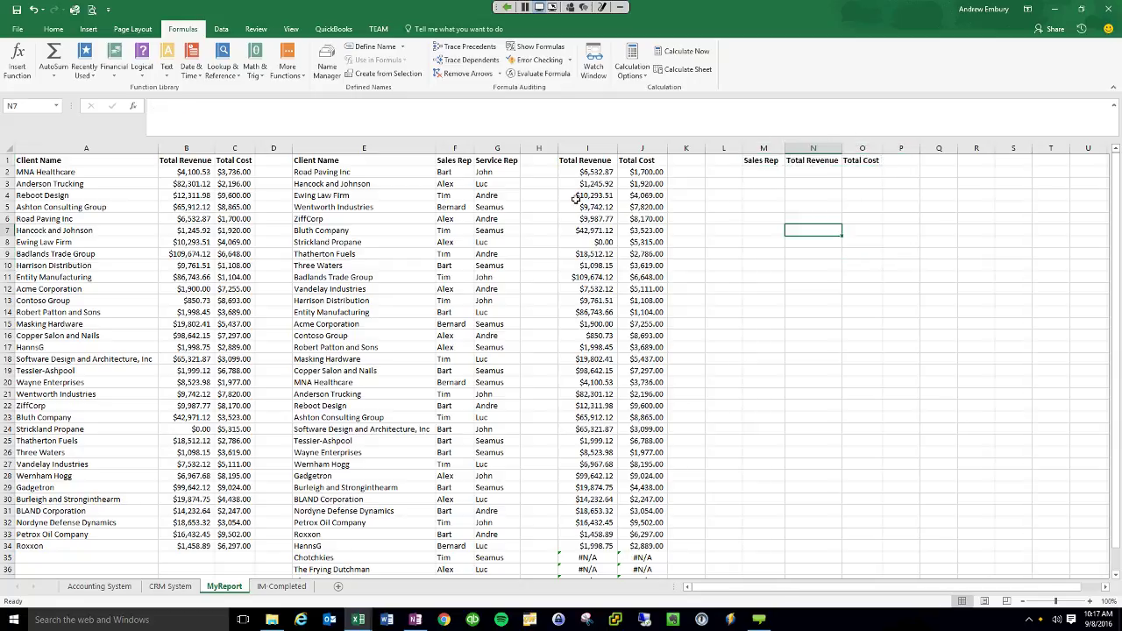
# Enter the name of the sales rep listed in F2 into M2.
pyautogui.click(756, 173)
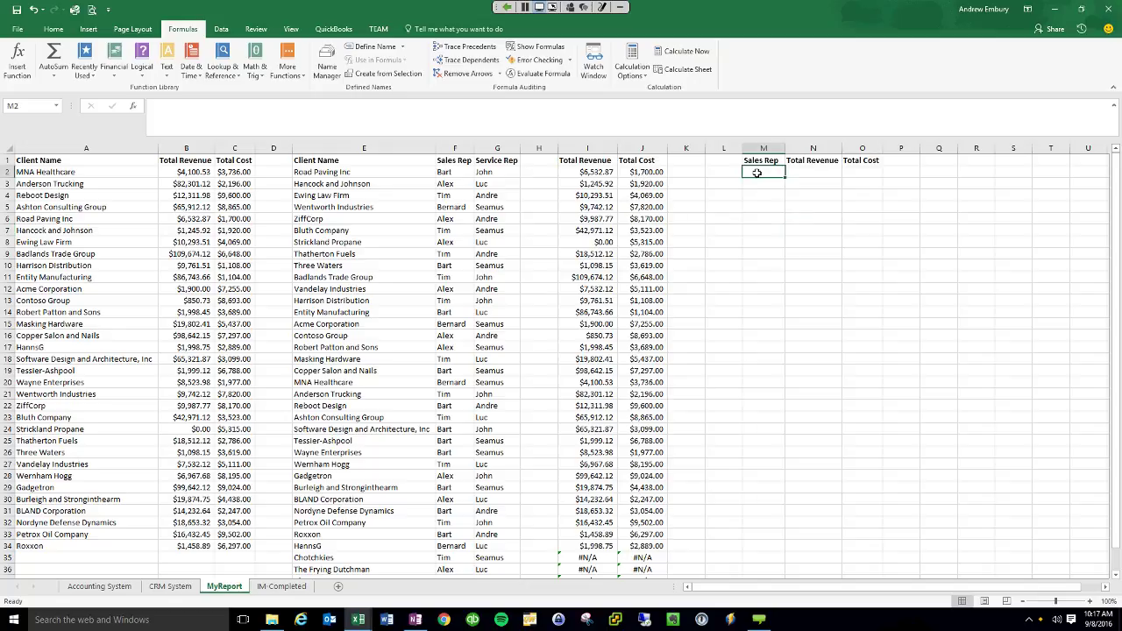
pyautogui.write('Bart')
pyautogui.click(816, 250)
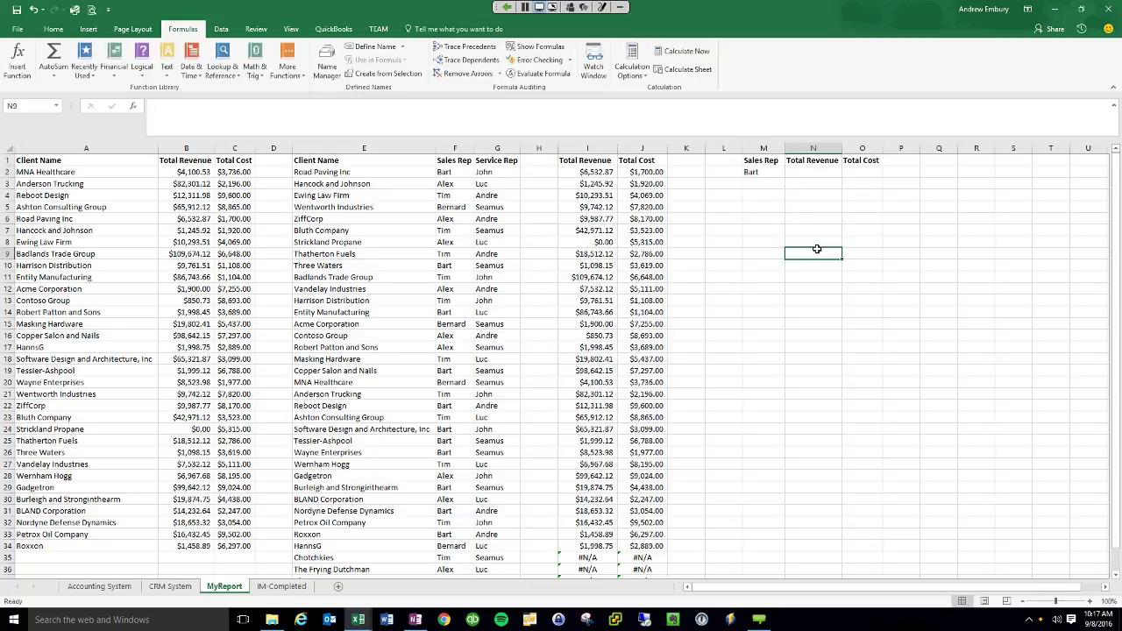
# Enter =SUMIF($F$2:$F$100,M2,$I$2:$I$100) in N2 to total the revenue for the sales rep in M2.
pyautogui.click(816, 171)
pyautogui.click(428, 111)
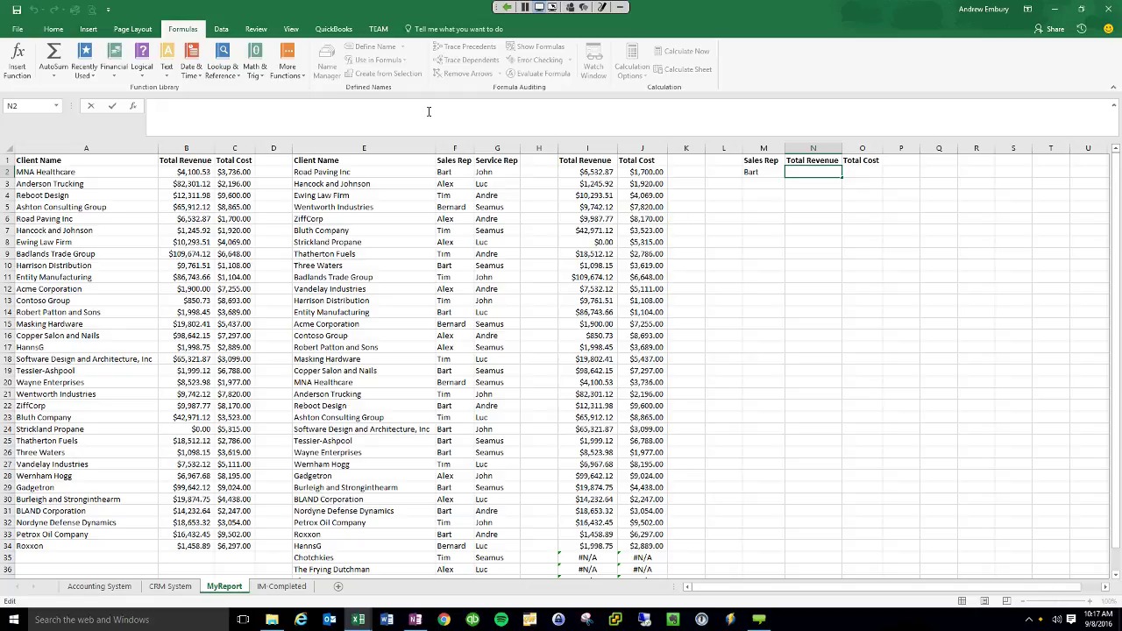
pyautogui.write('=su')
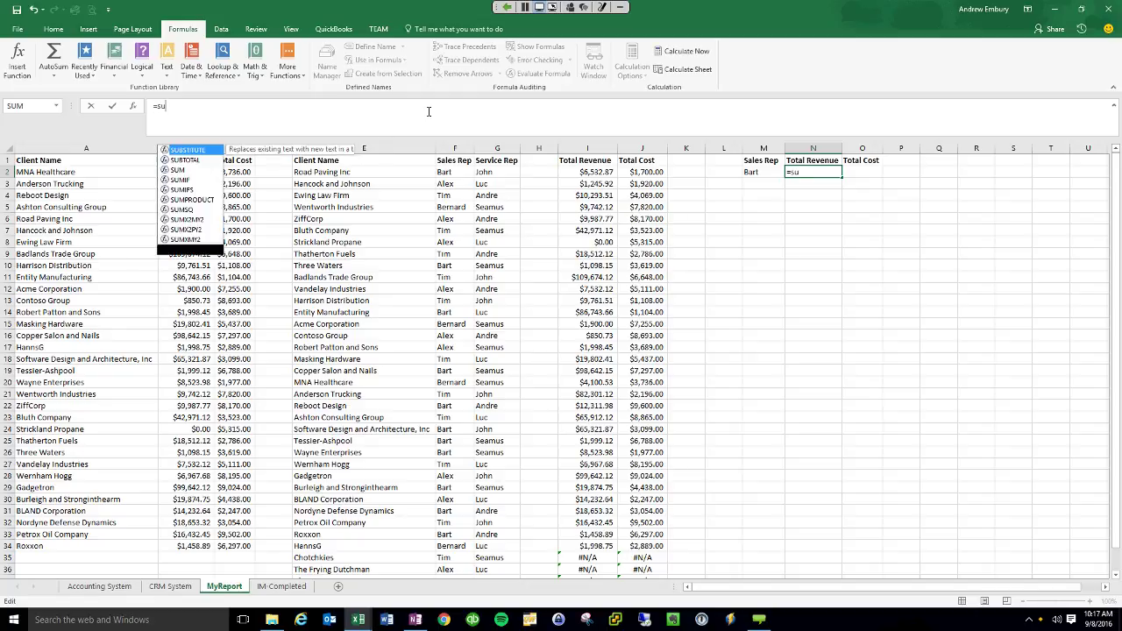
pyautogui.write('mif(')
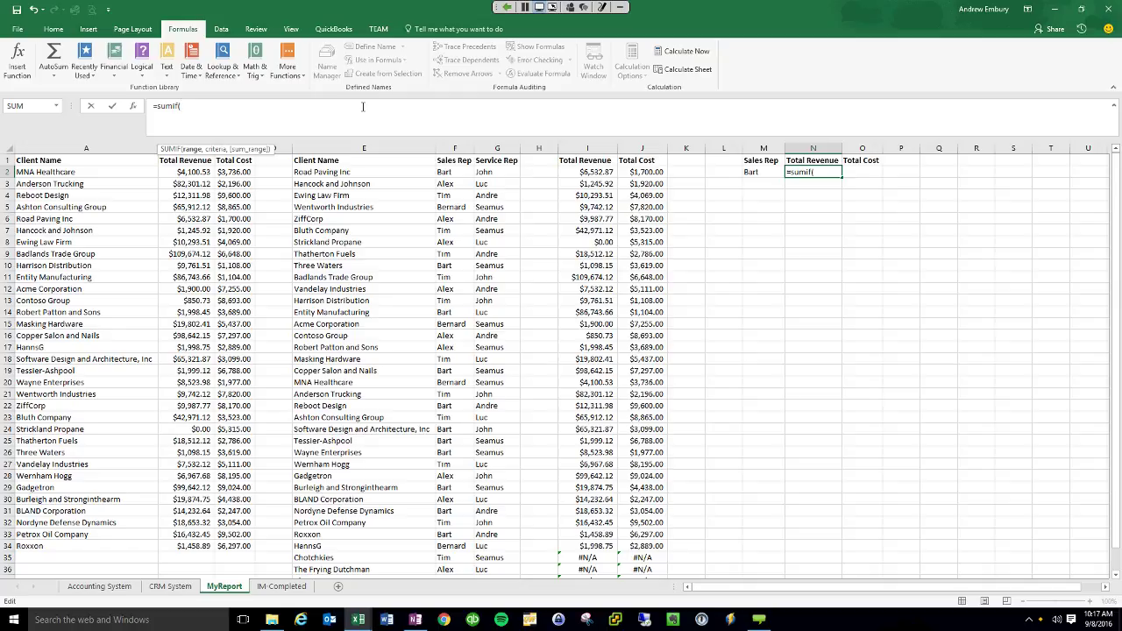
pyautogui.write('$F$2:$F$100')
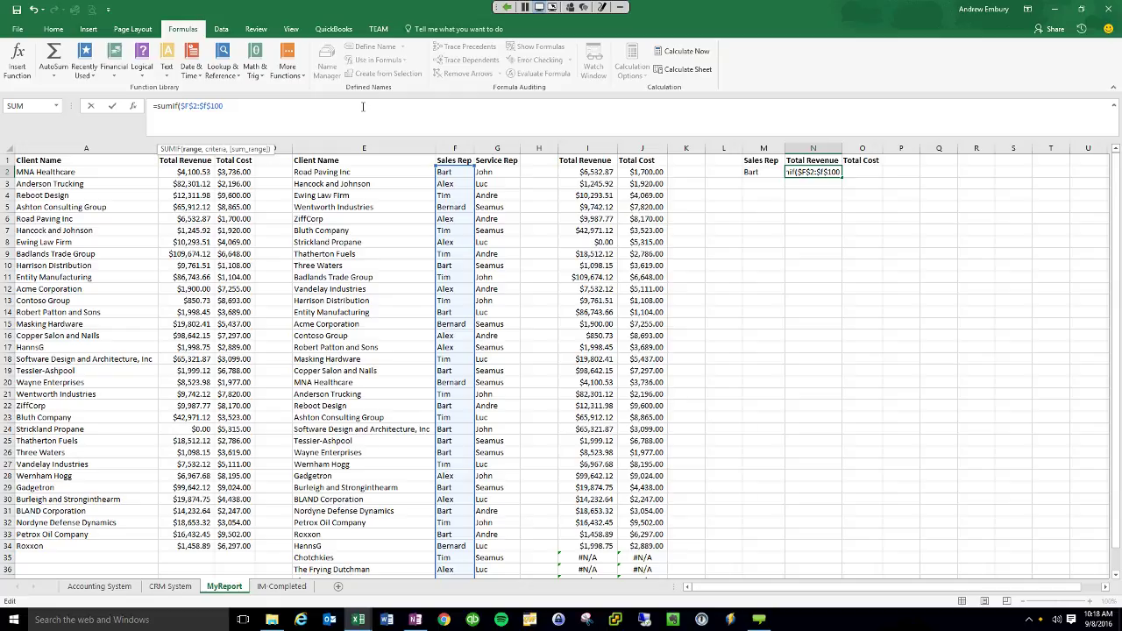
pyautogui.write(',')
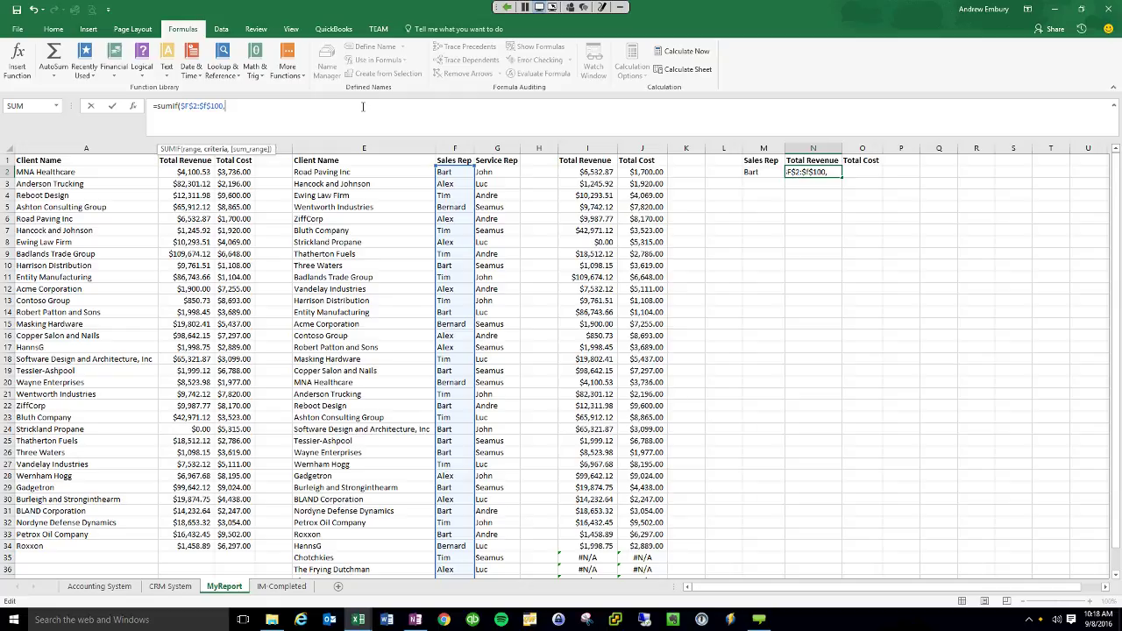
pyautogui.click(757, 172)
pyautogui.write('m2')
pyautogui.write(',$I')
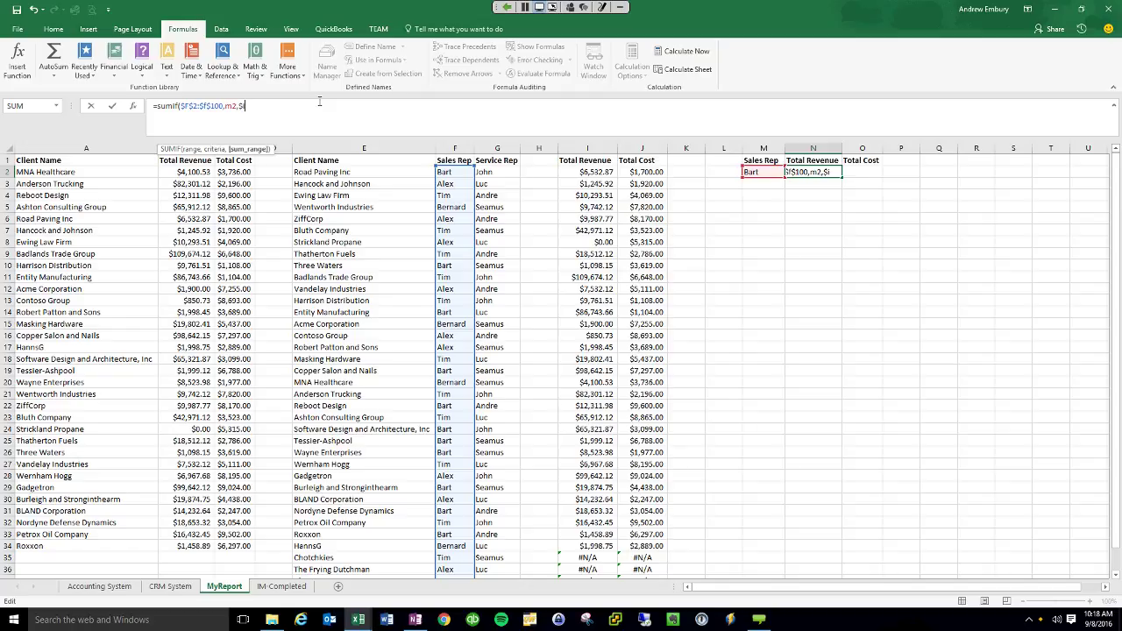
pyautogui.write('$2:$I')
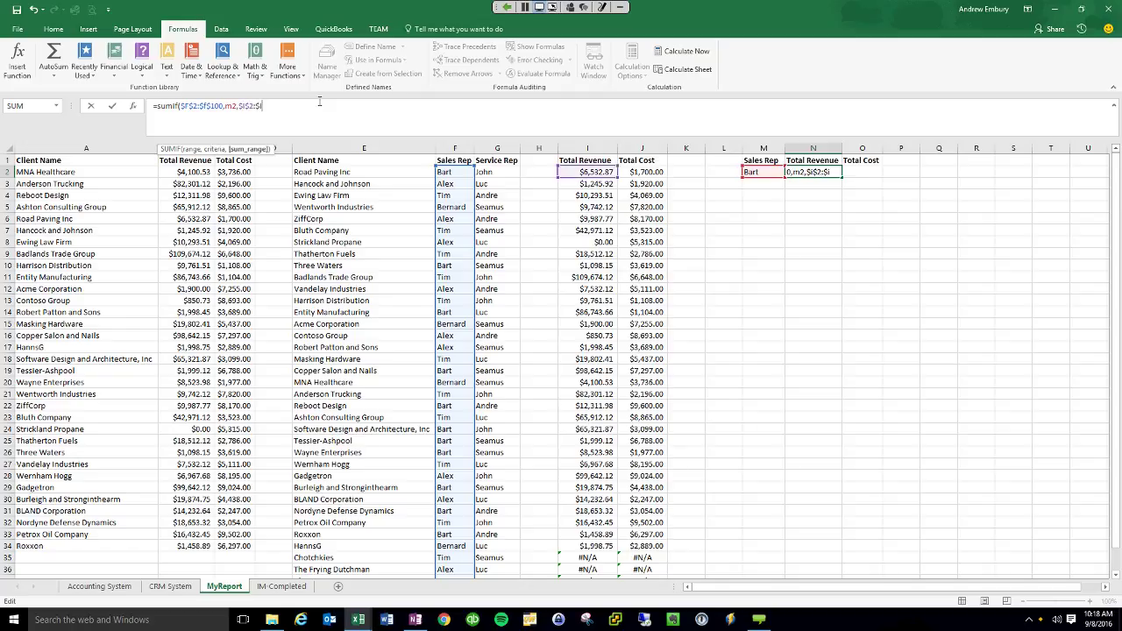
pyautogui.write('$100')
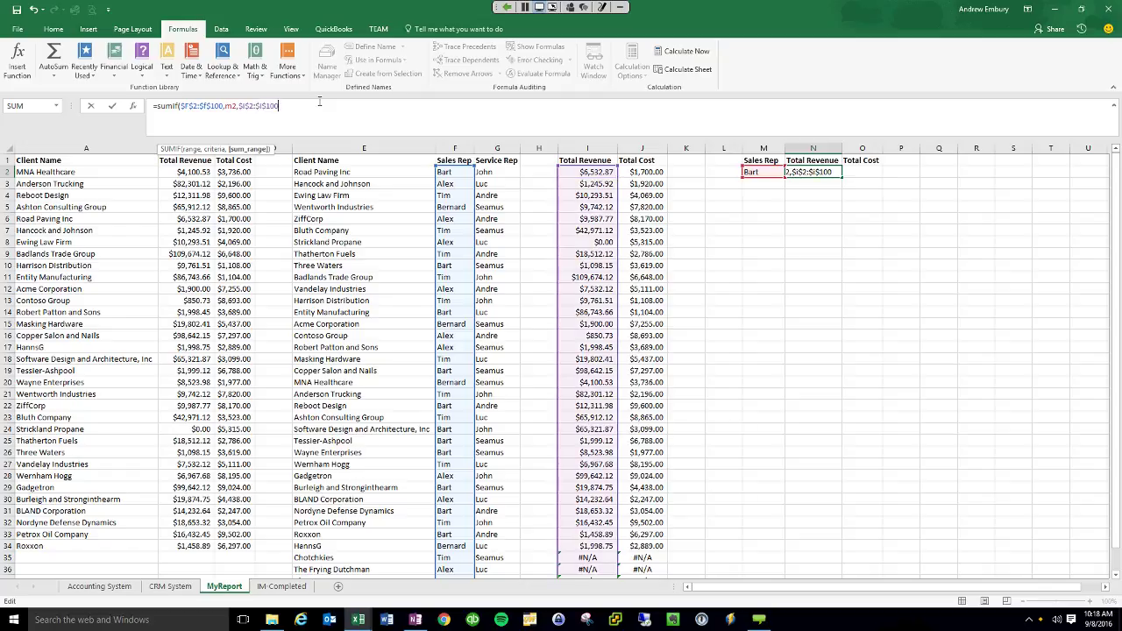
pyautogui.press('Return')
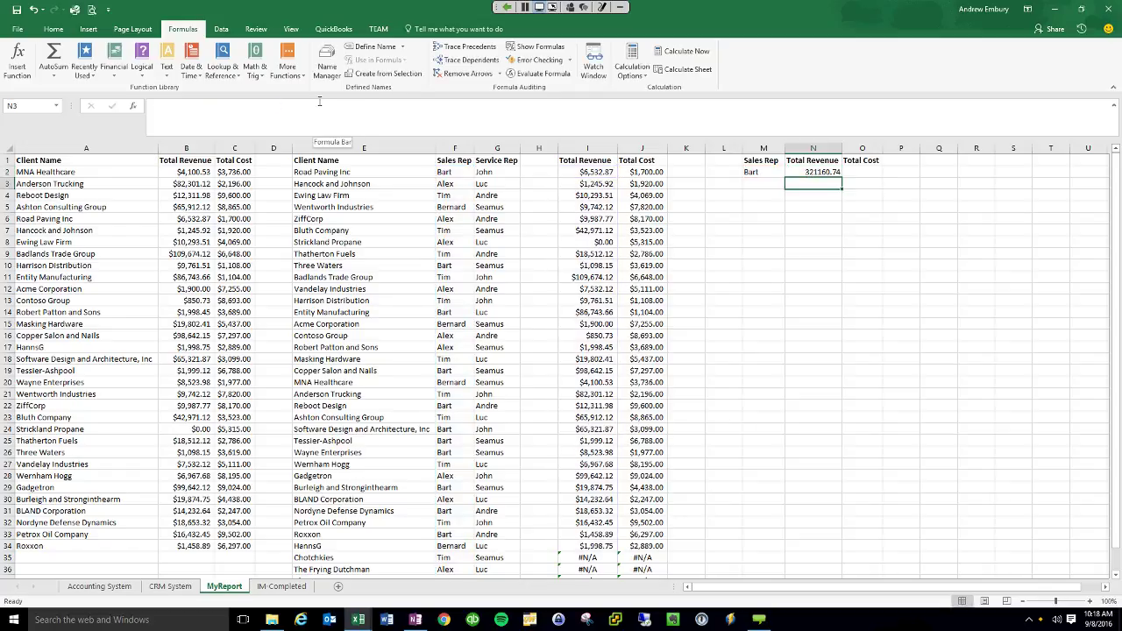
# Format the revenue total in N2 as currency.
pyautogui.click(808, 172)
pyautogui.hotkey('ctrl', 'shift', '4')
pyautogui.click(904, 245)
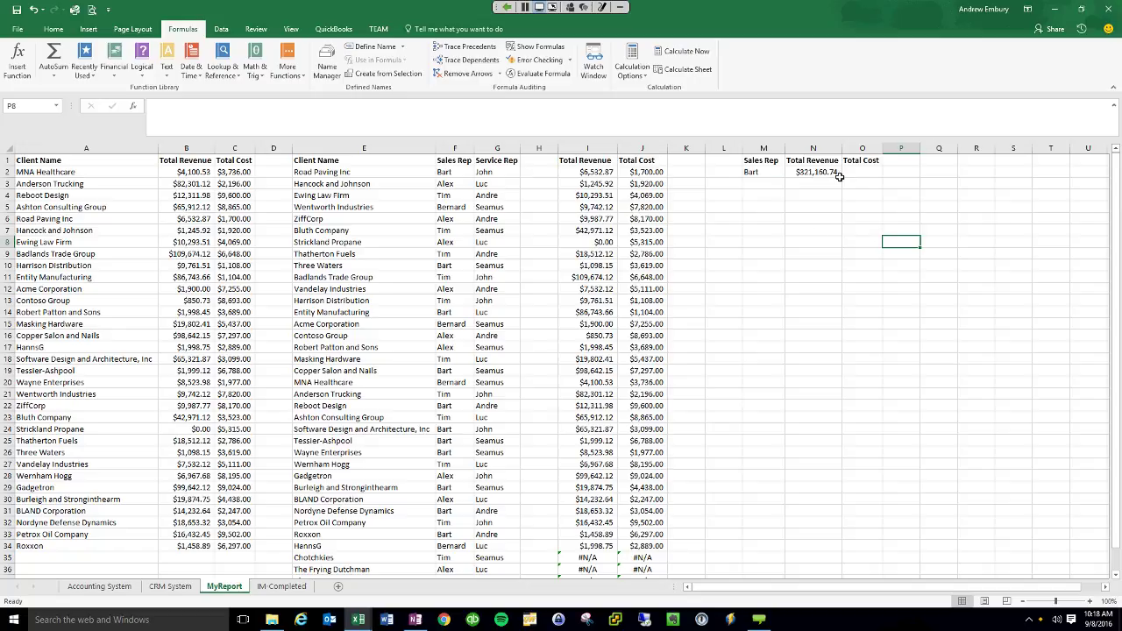
# Enter the names of the three remaining sales reps in M3:M5, one per cell.
pyautogui.click(764, 184)
pyautogui.write('Alex')
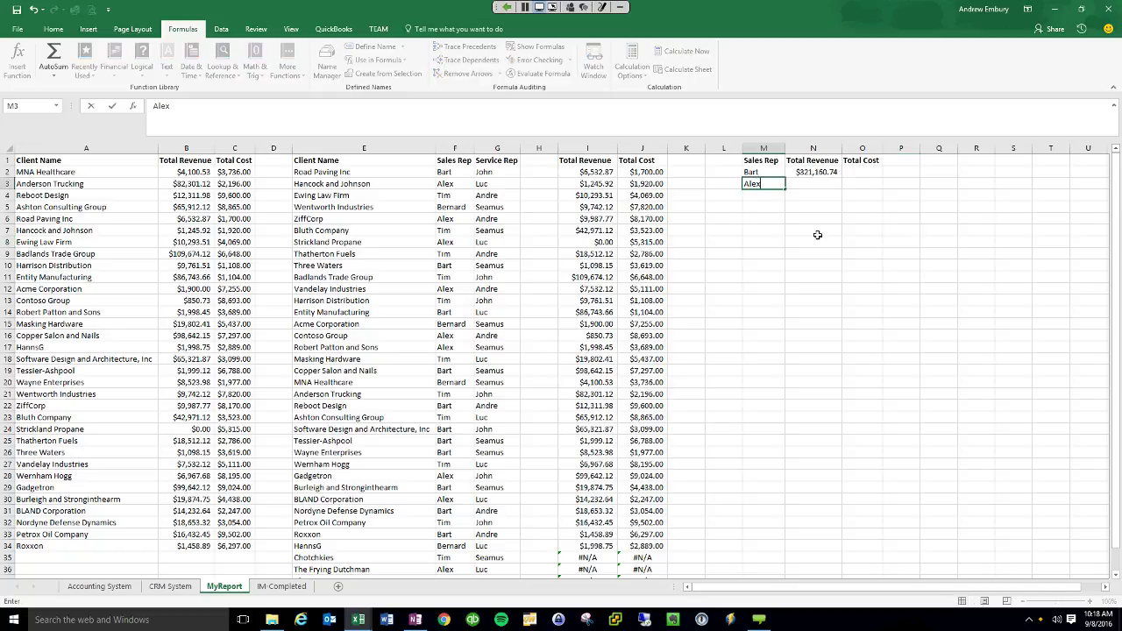
pyautogui.press('Return')
pyautogui.write('Bernard')
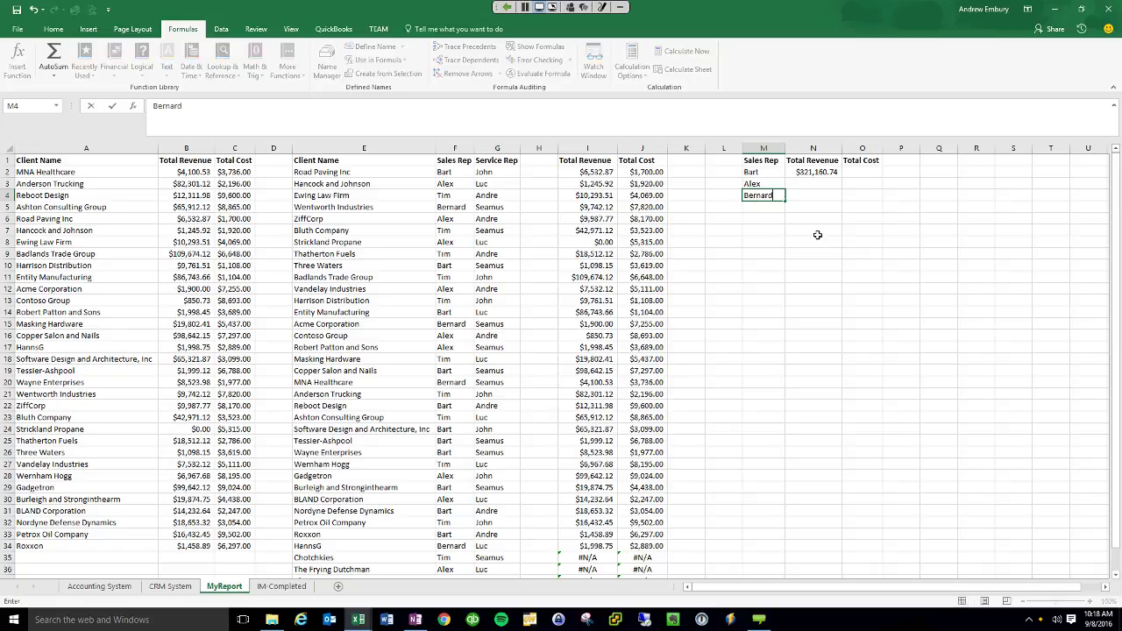
pyautogui.press('Return')
pyautogui.write('Tim')
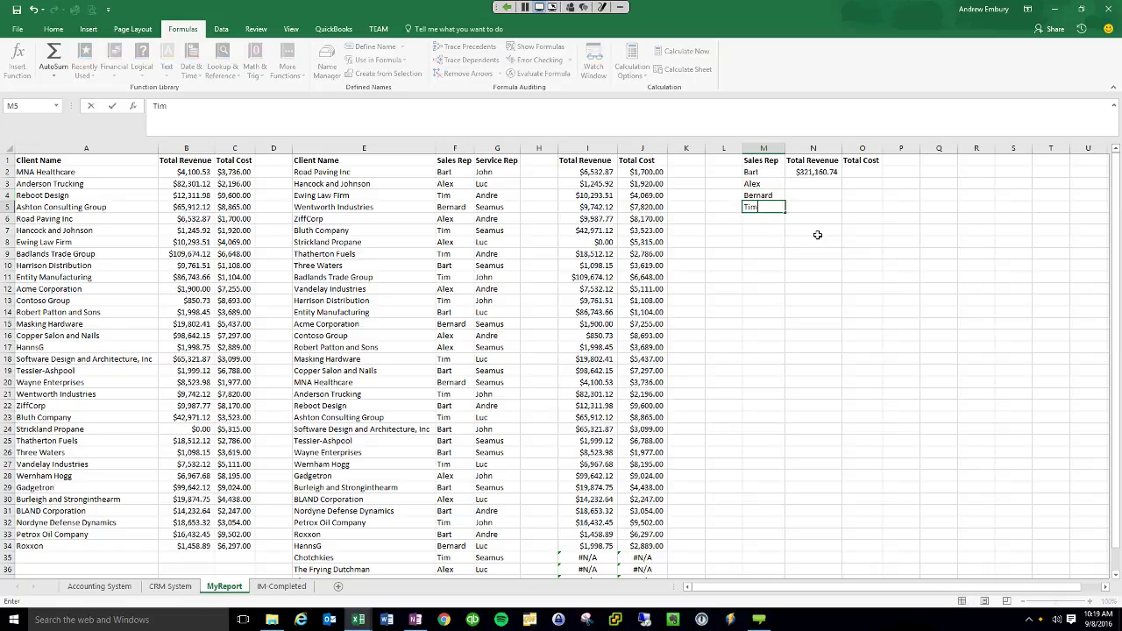
pyautogui.click(817, 235)
# Copy the revenue formula from N2 down to N3 and trace the source of the error in N3.
pyautogui.click(838, 172)
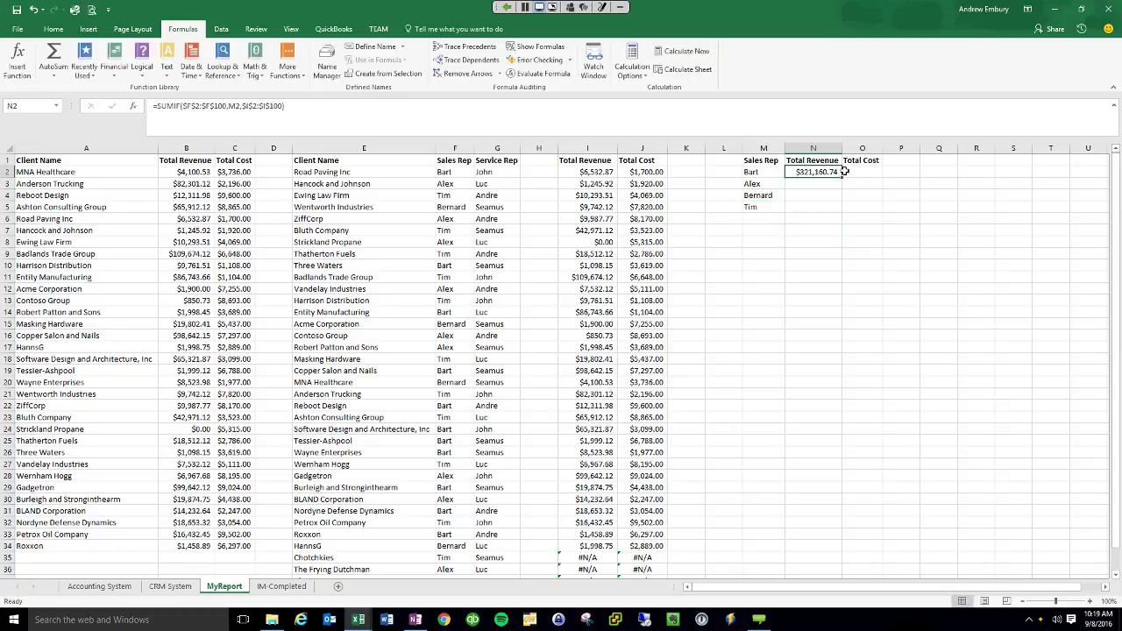
pyautogui.moveTo(838, 175)
pyautogui.mouseDown()
pyautogui.moveTo(842, 207)
pyautogui.moveTo(842, 187)
pyautogui.mouseUp()
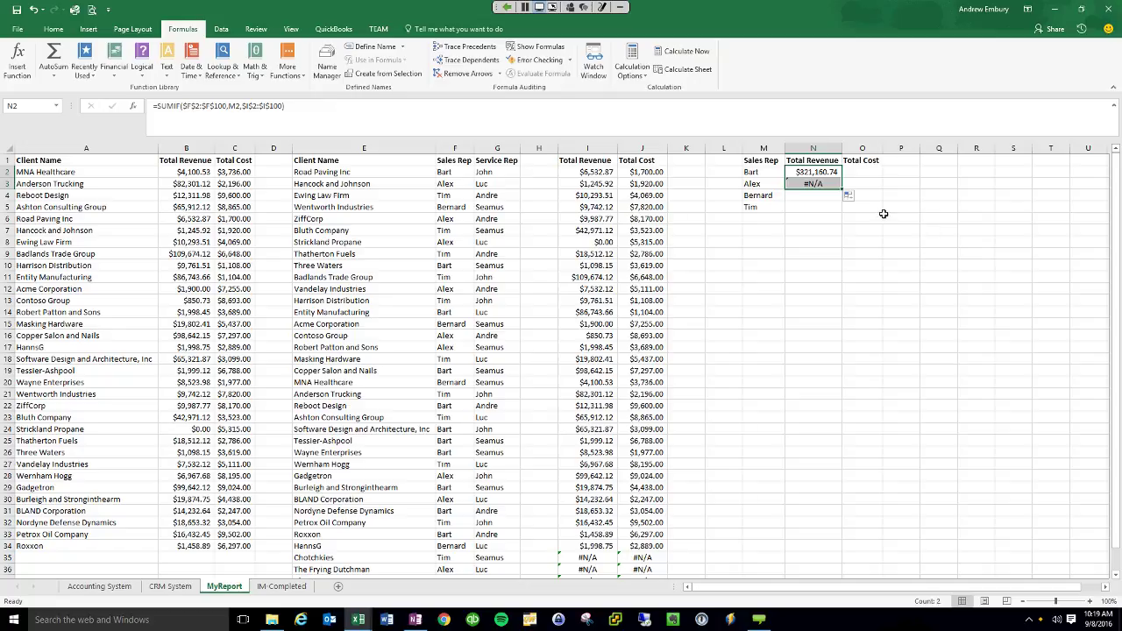
pyautogui.click(788, 183)
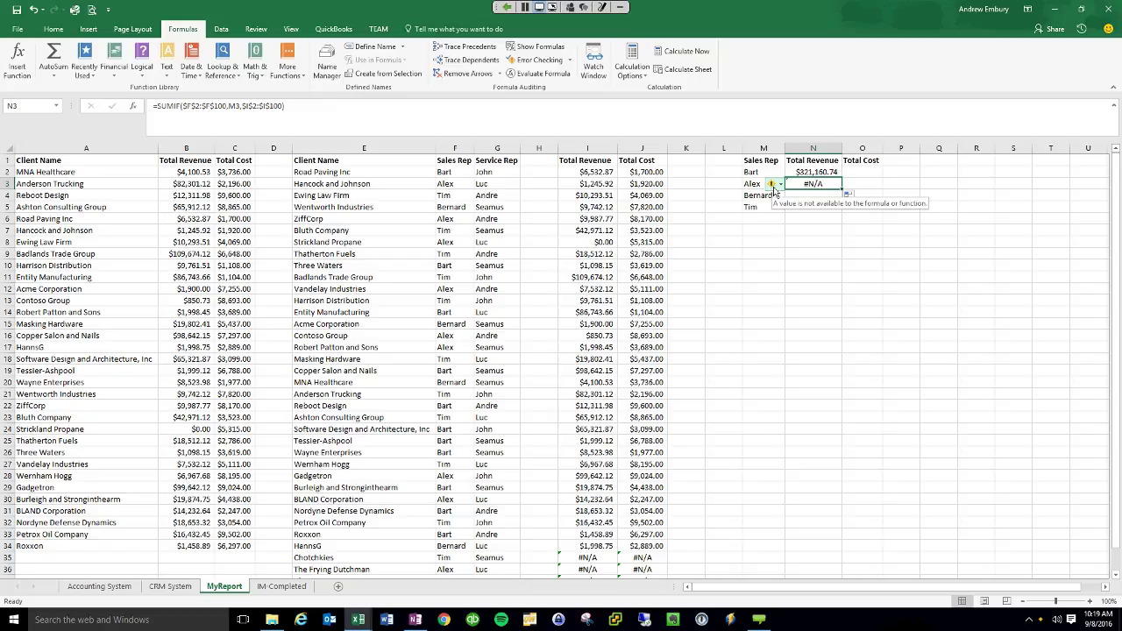
pyautogui.click(780, 185)
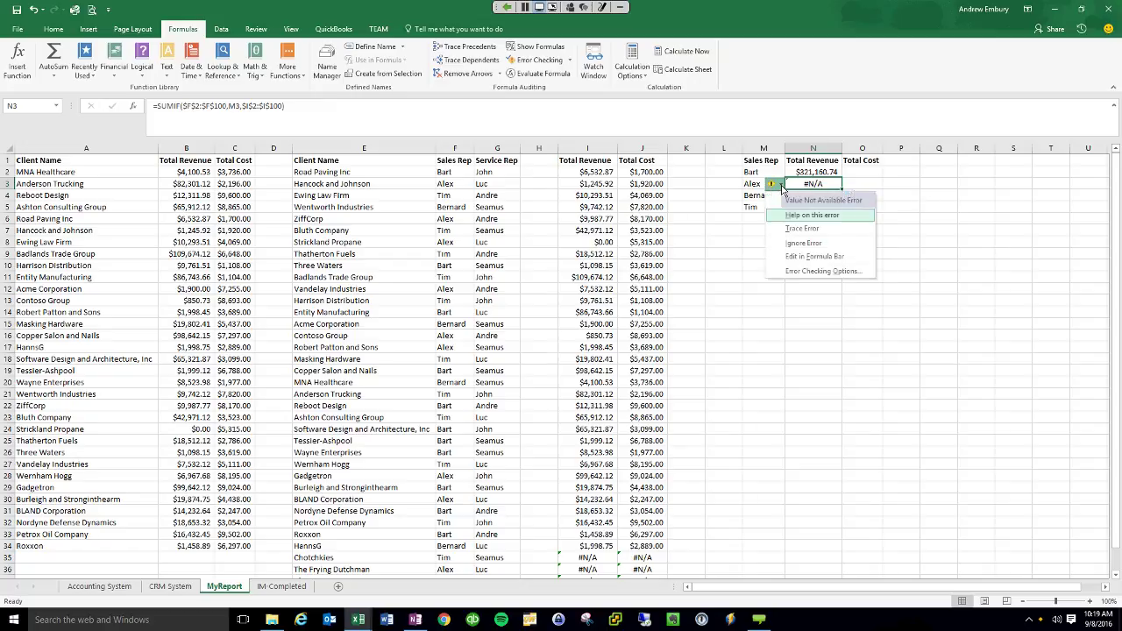
pyautogui.click(803, 230)
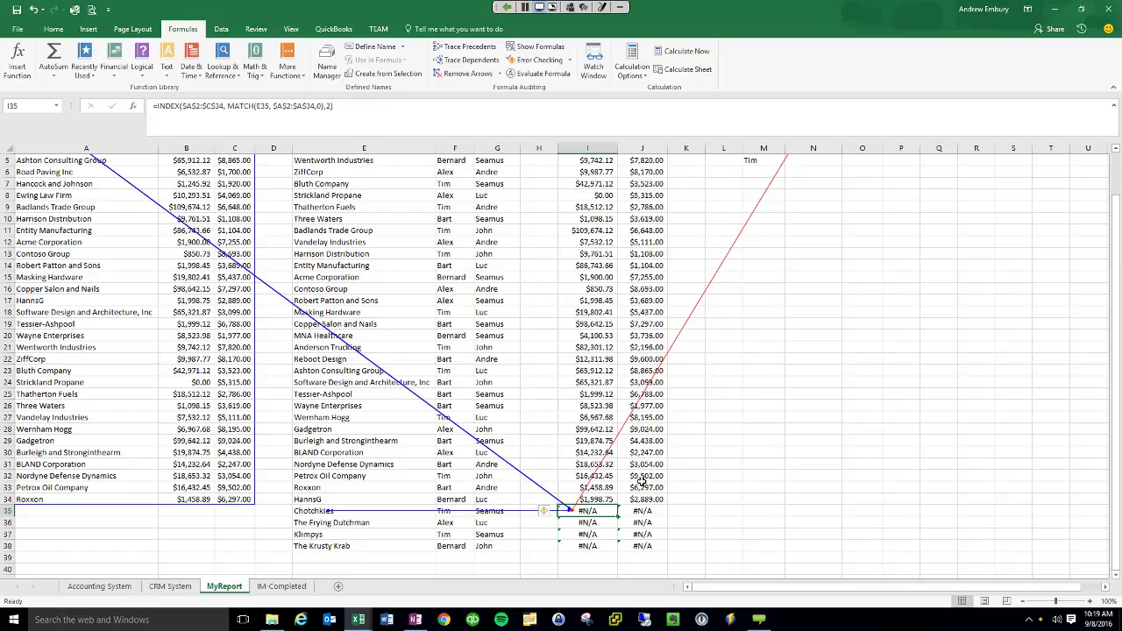
# Replace the #N/A revenue and cost results in I35:J38 with 0.
pyautogui.write('0')
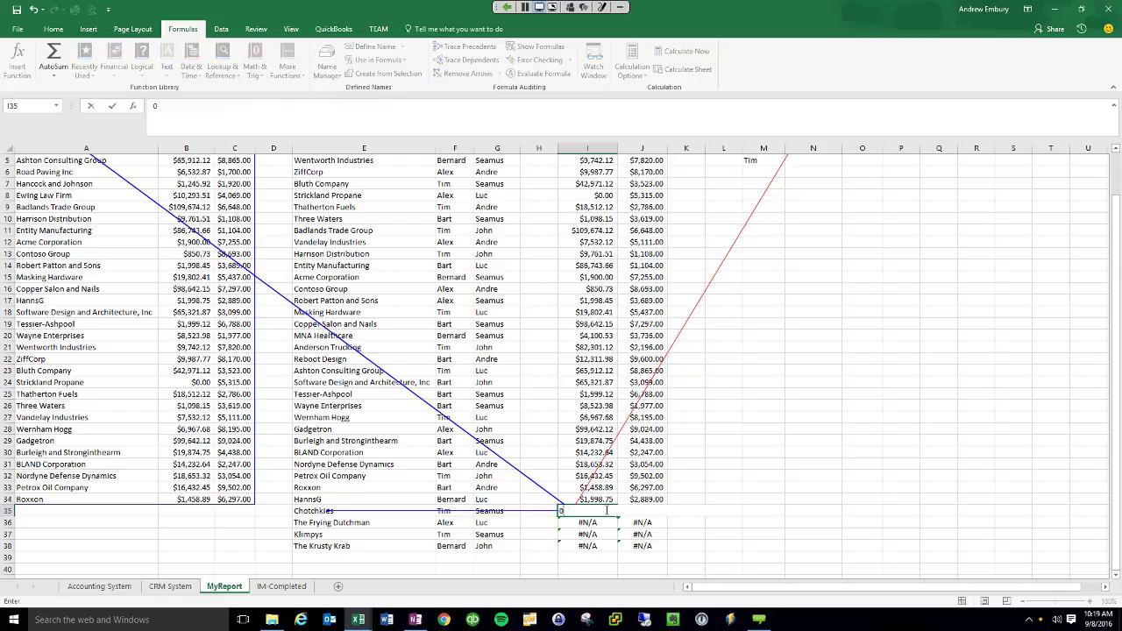
pyautogui.press('Right')
pyautogui.write('0')
pyautogui.press('Down')
pyautogui.write('0')
pyautogui.press('Left')
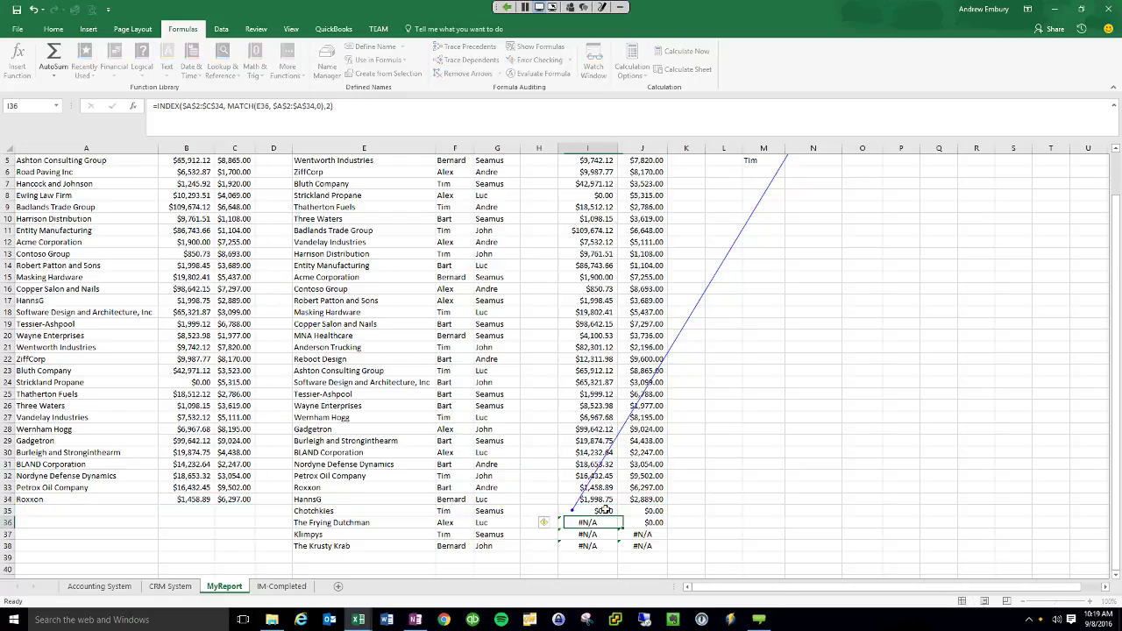
pyautogui.write('0')
pyautogui.press('Down')
pyautogui.write('0')
pyautogui.press('Right')
pyautogui.write('0')
pyautogui.press('Down')
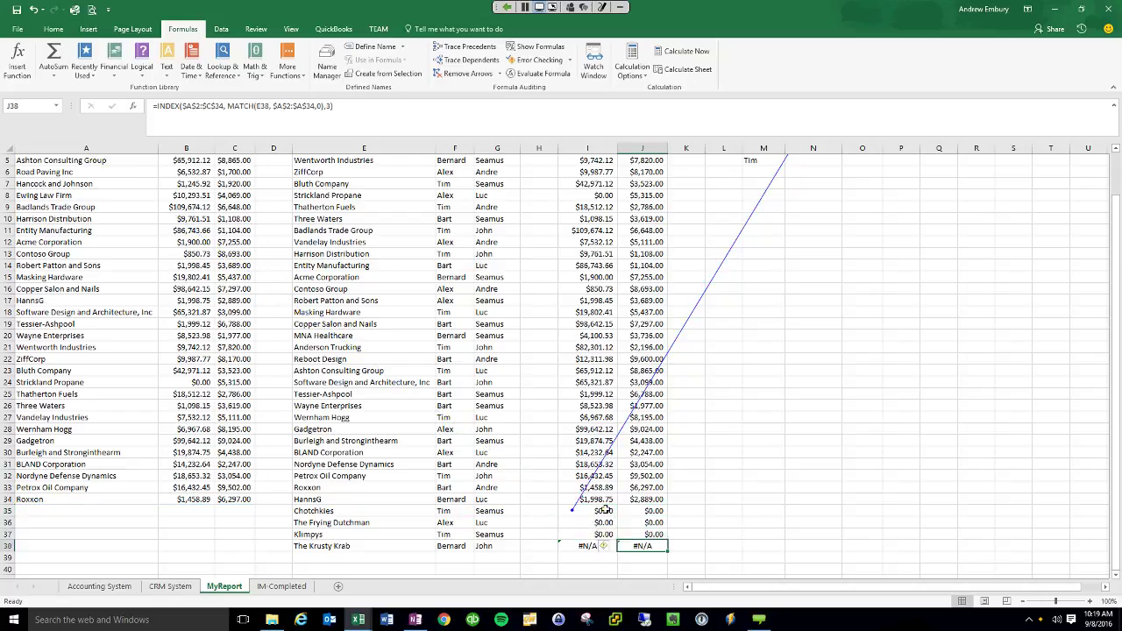
pyautogui.write('0')
pyautogui.press('Left')
pyautogui.write('0')
pyautogui.press('Up')
# Fill the SUMIF revenue formula from N3 down to N5 for the remaining sales reps.
pyautogui.scroll(2, 605, 510)
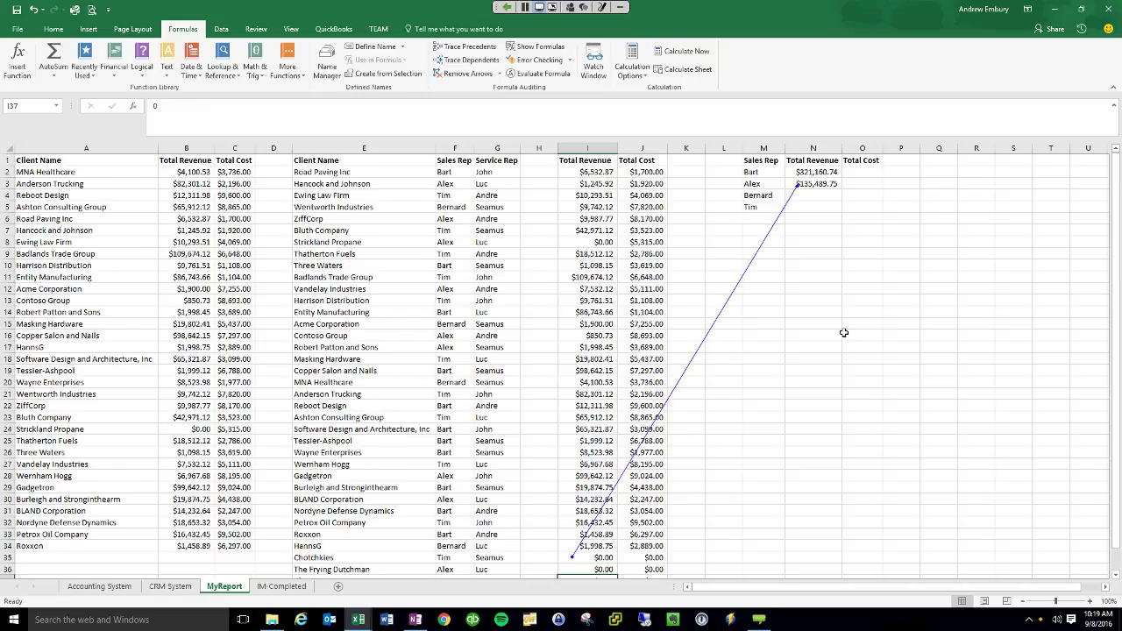
pyautogui.click(826, 184)
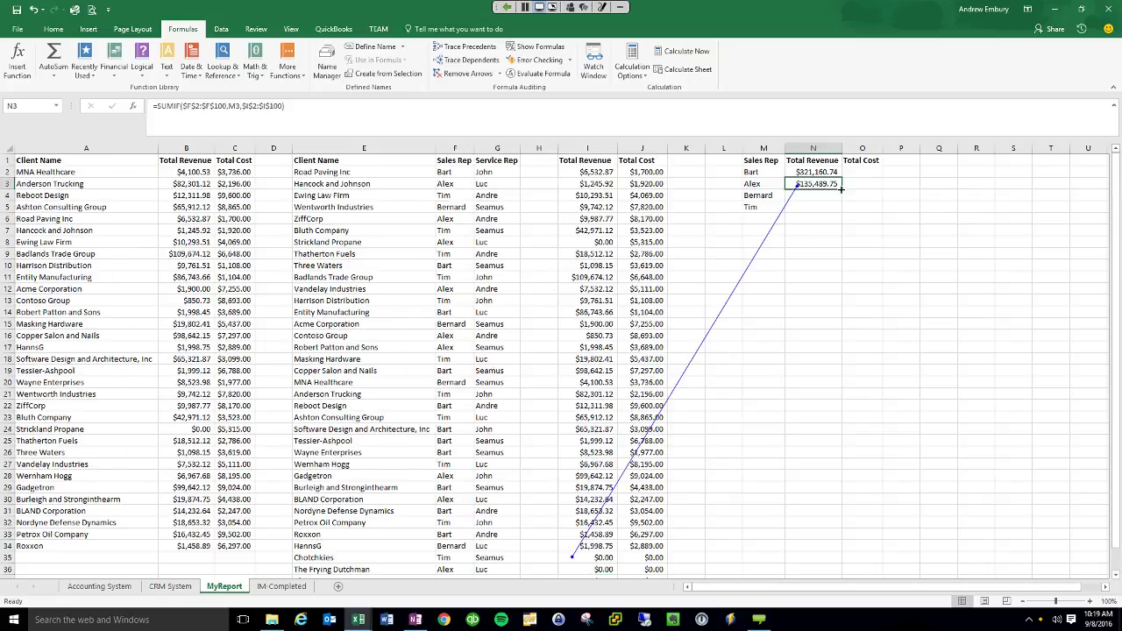
pyautogui.moveTo(840, 190); pyautogui.dragTo(840, 212)
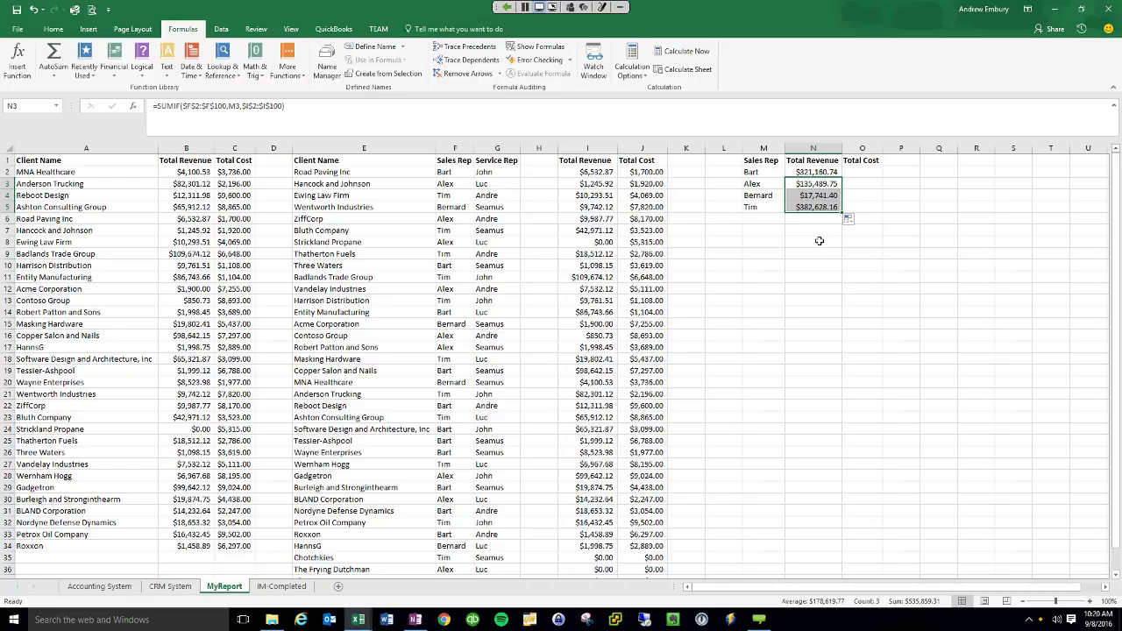
# Copy the text of the SUMIF formula in N2 into O2 with its references intact.
pyautogui.click(819, 172)
pyautogui.tripleClick(226, 106)
pyautogui.hotkey('ctrl', 'c')
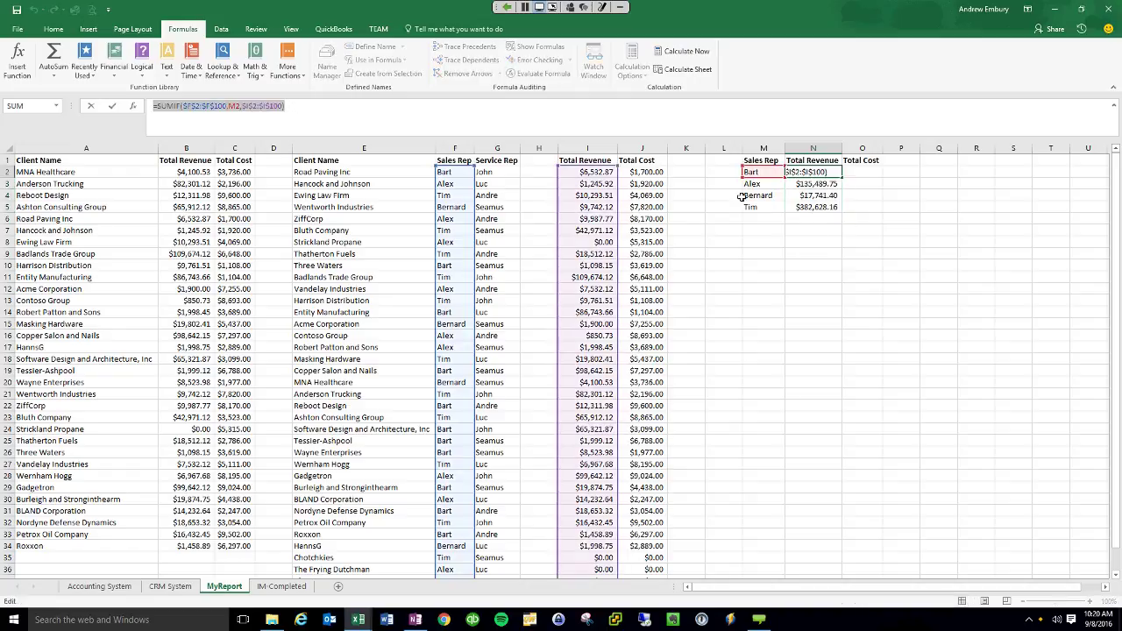
pyautogui.press('Escape')
pyautogui.click(861, 172)
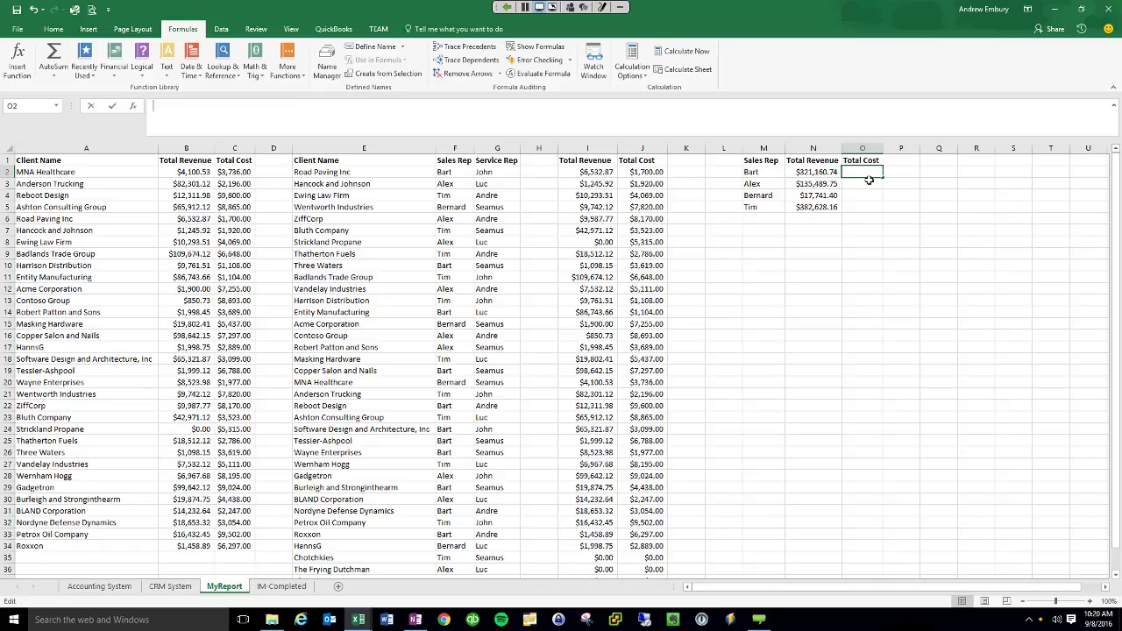
pyautogui.click(492, 115)
pyautogui.hotkey('ctrl', 'v')
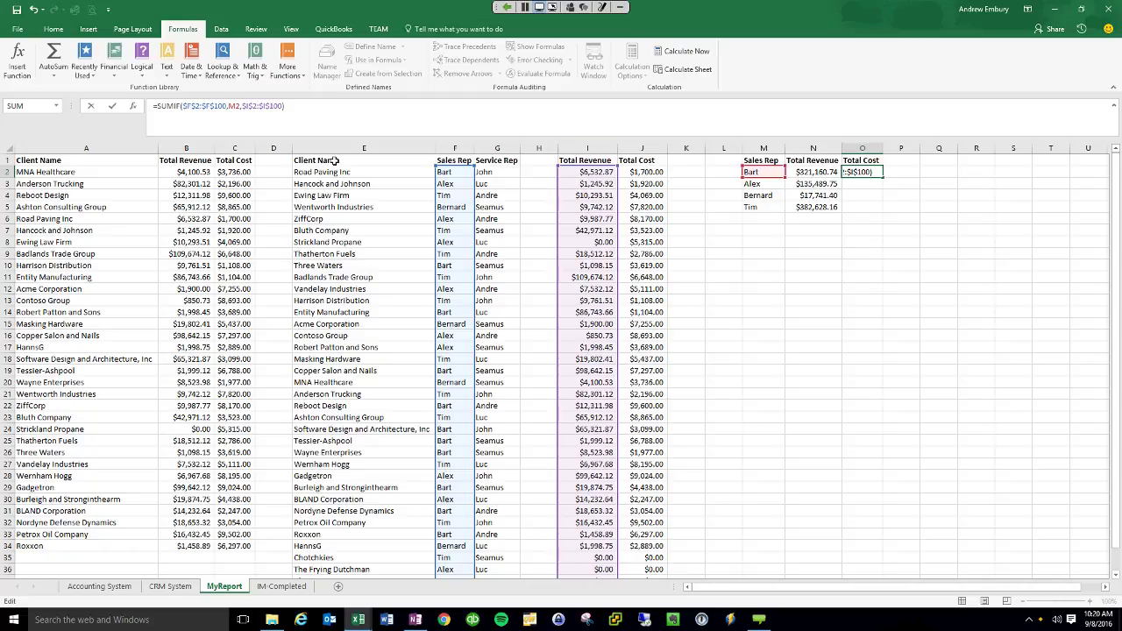
# Change the sum range of the formula in O2 to $J$2:$J$100 and fill the formula down to O5.
pyautogui.click(250, 107)
pyautogui.press('BackSpace')
pyautogui.write('J')
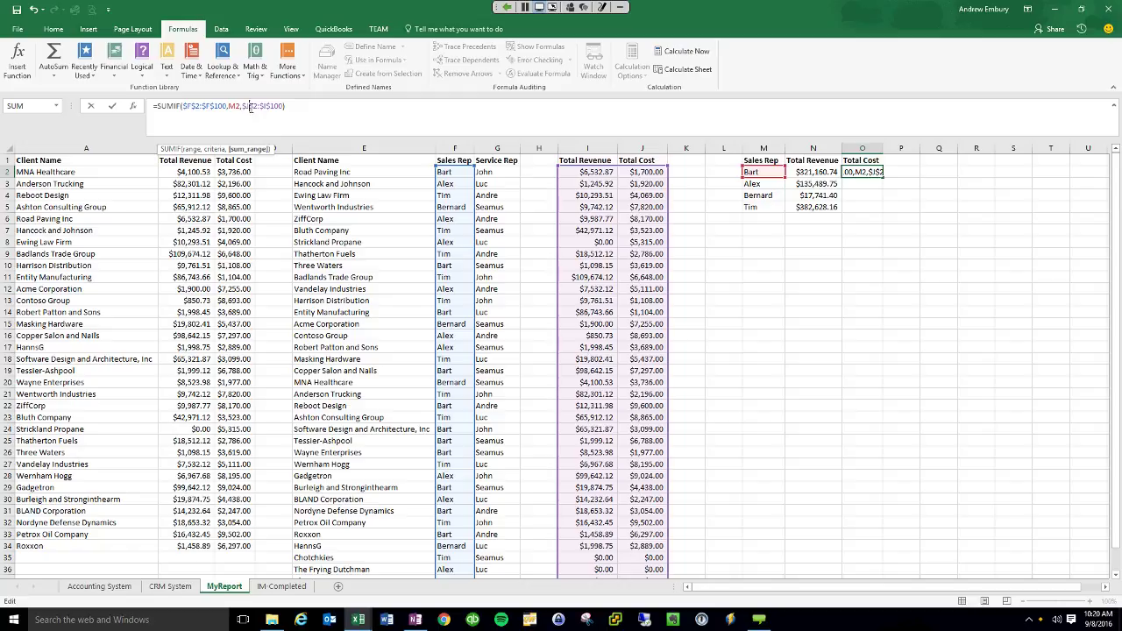
pyautogui.click(268, 106)
pyautogui.press('BackSpace')
pyautogui.write('J')
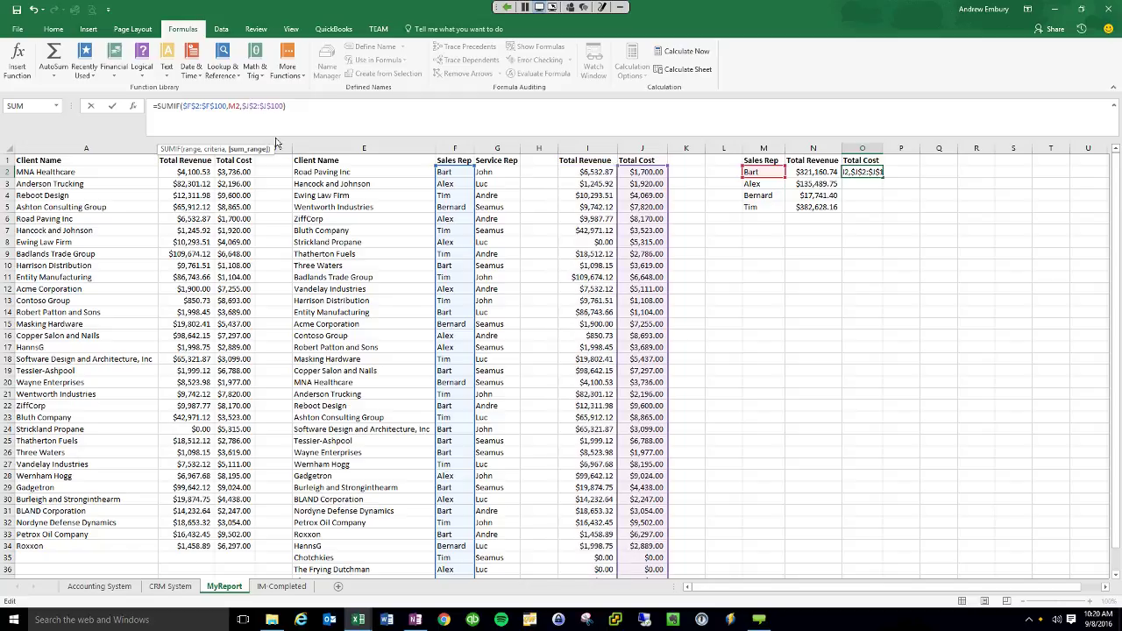
pyautogui.click(112, 107)
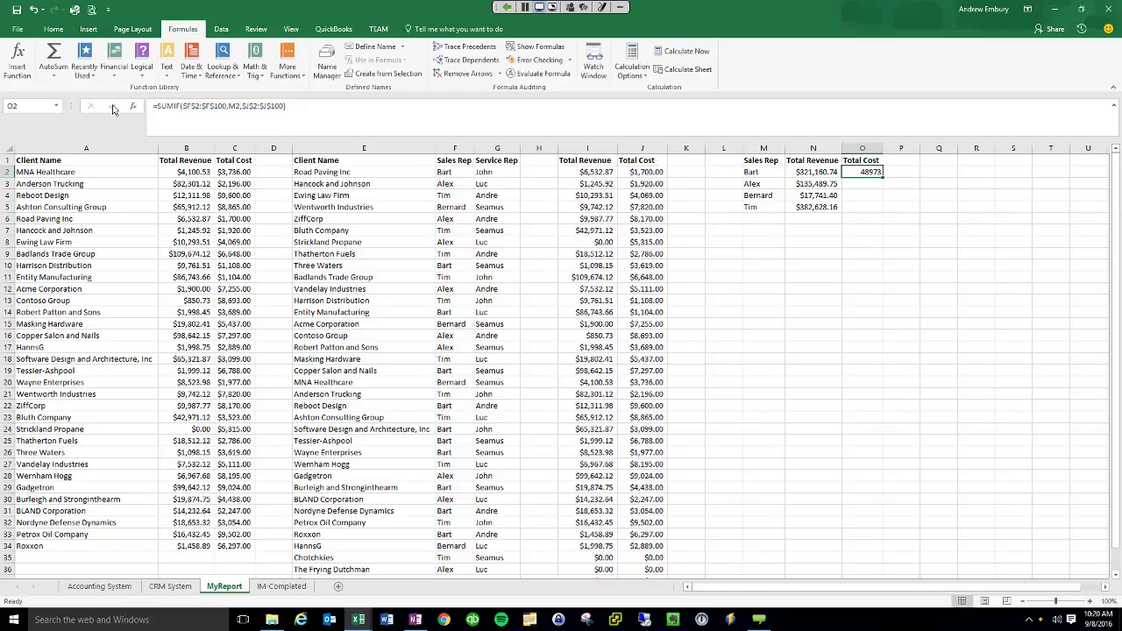
pyautogui.moveTo(882, 177); pyautogui.dragTo(884, 212)
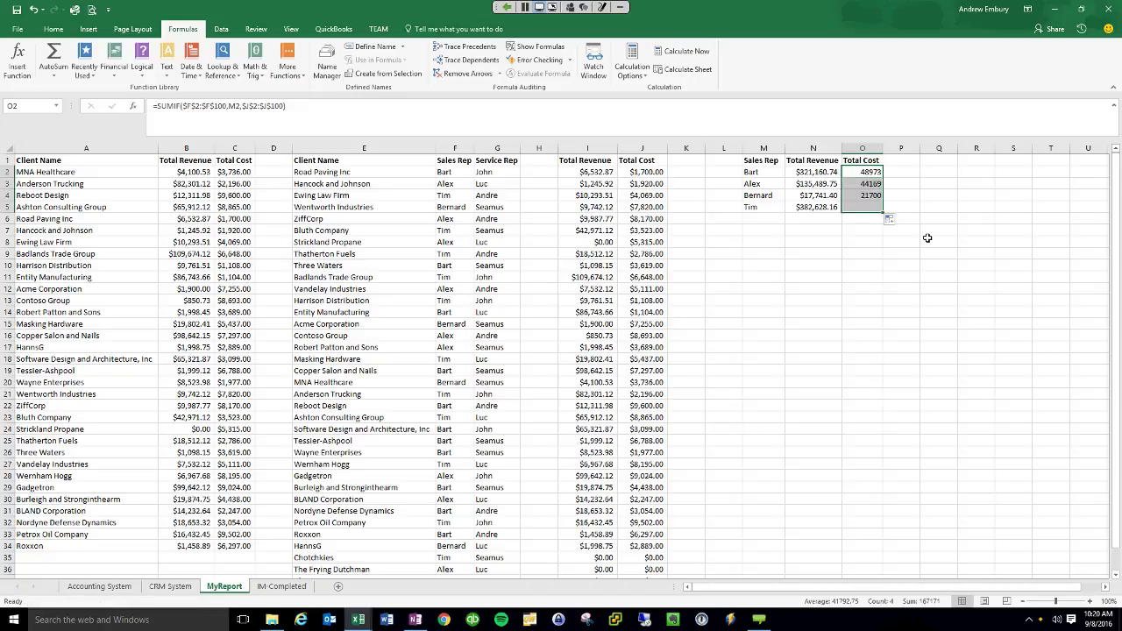
# Format column O as currency and autofit its width.
pyautogui.click(867, 149)
pyautogui.hotkey('ctrl', 'shift', '4')
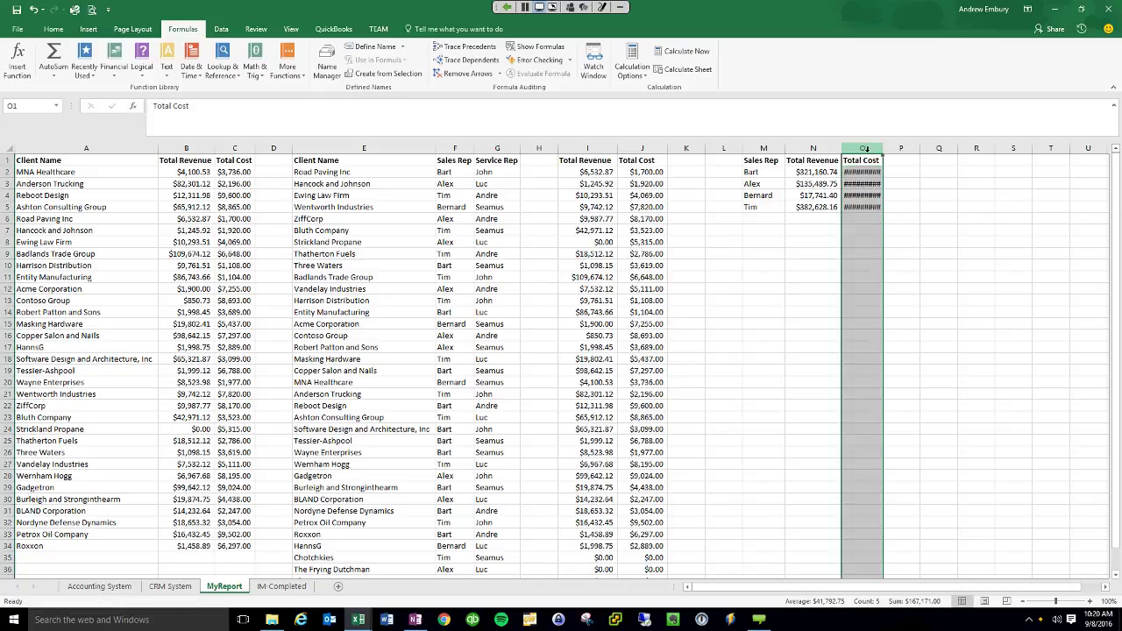
pyautogui.doubleClick(884, 149)
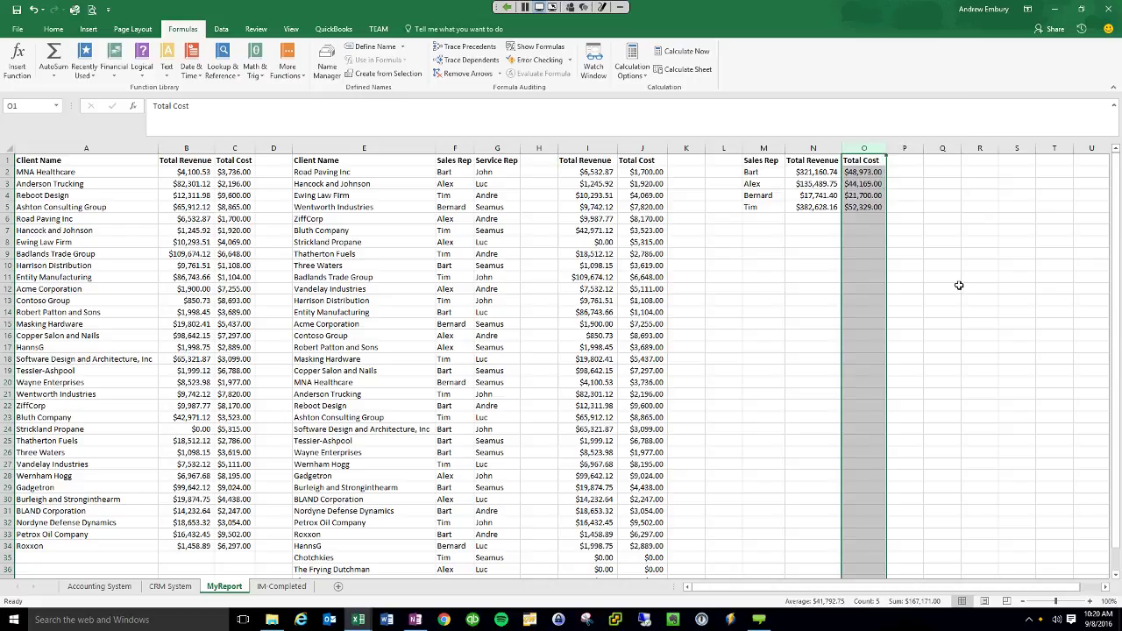
pyautogui.click(1035, 295)
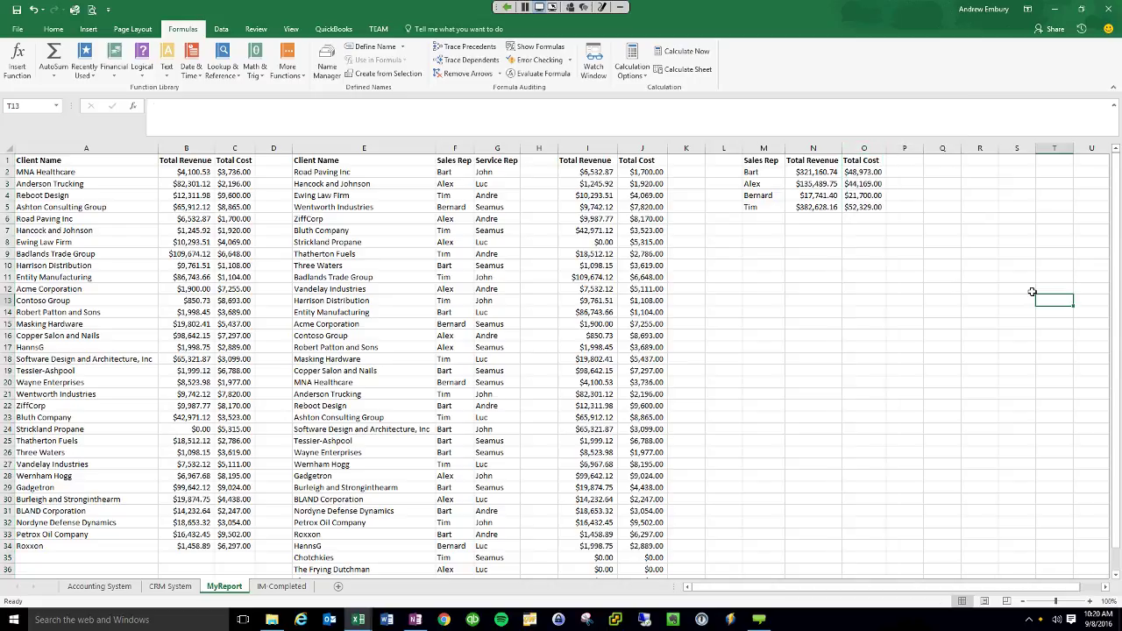
# Add a bold Gross Margin header in P1 and autofit column P.
pyautogui.click(912, 162)
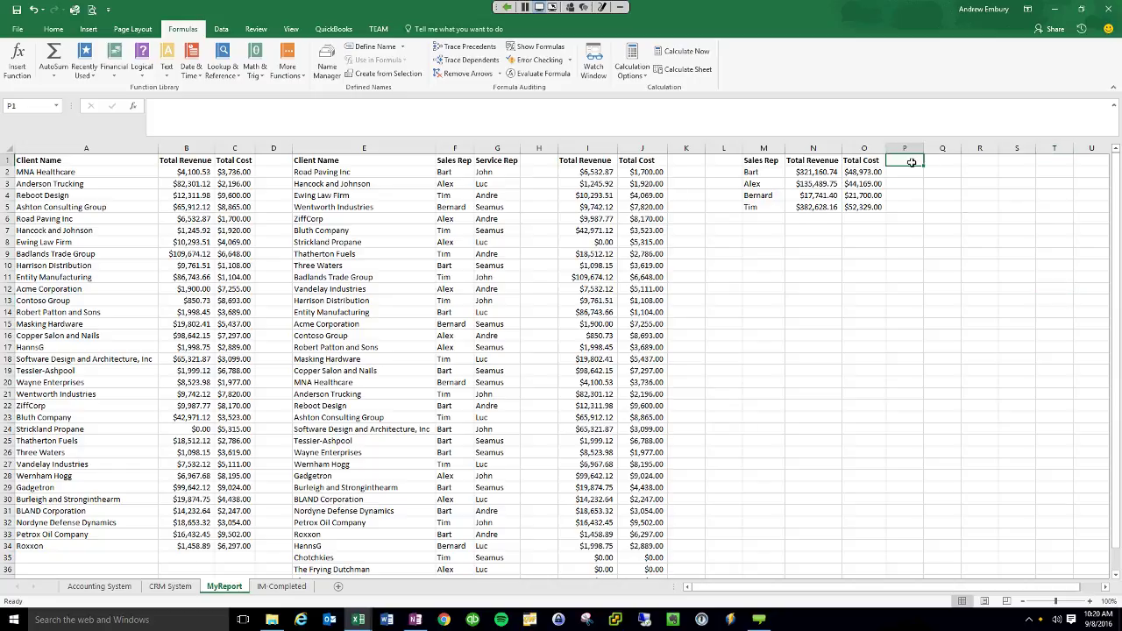
pyautogui.write('Gross Margin')
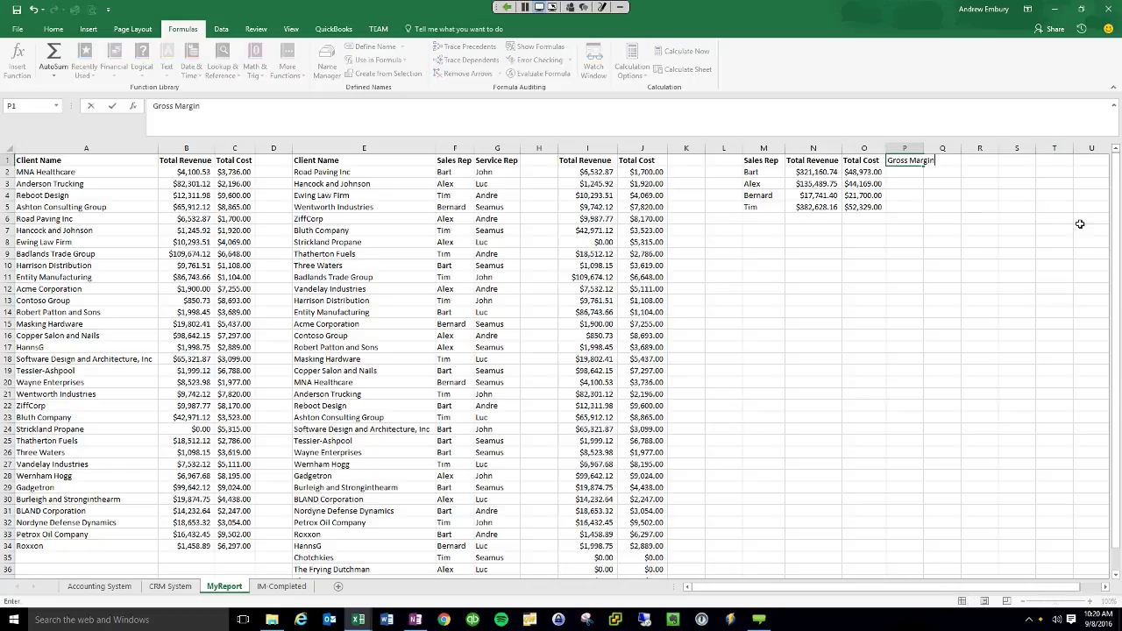
pyautogui.click(980, 254)
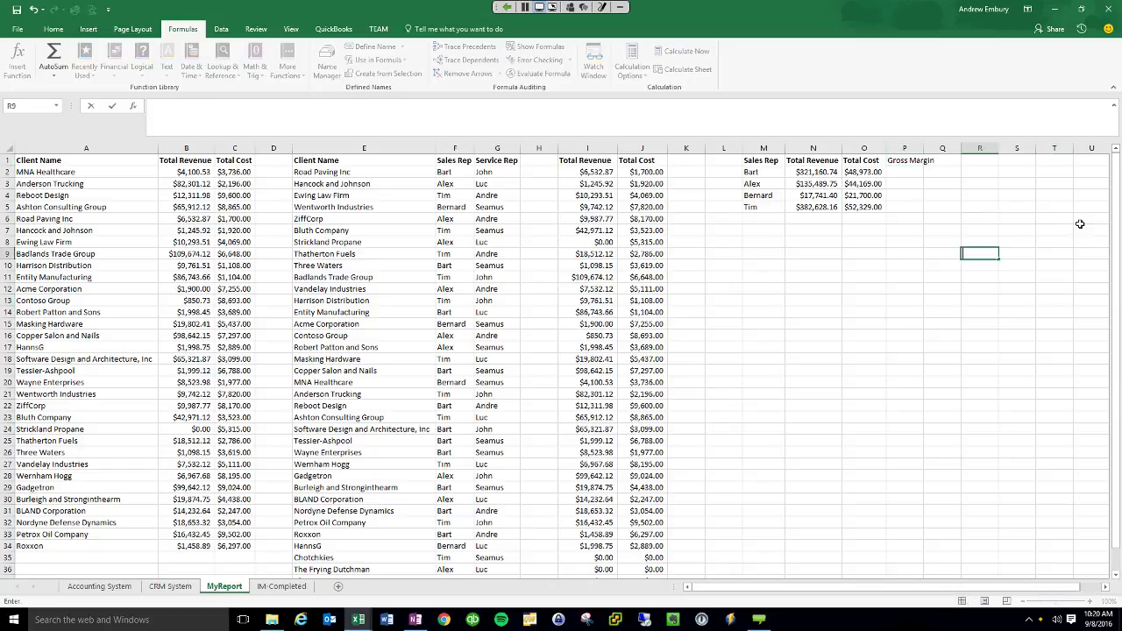
pyautogui.doubleClick(924, 147)
pyautogui.click(934, 162)
pyautogui.hotkey('ctrl', 'b')
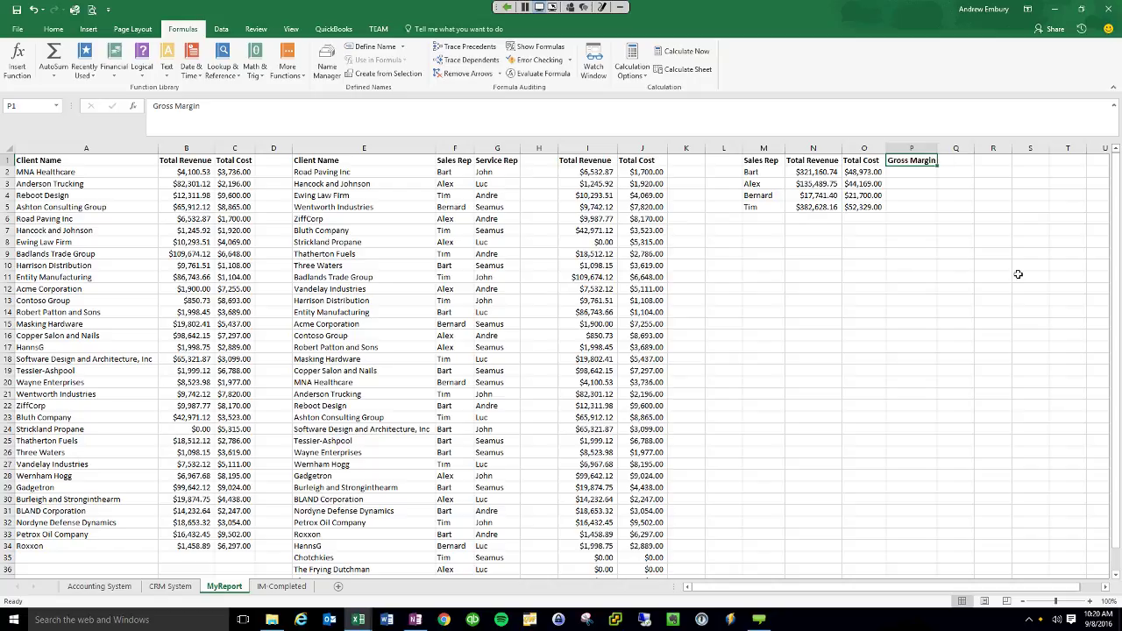
pyautogui.click(1018, 275)
# Enter =(N2-O2)/O2 in P2 to calculate the gross margin for the first sales rep.
pyautogui.click(912, 171)
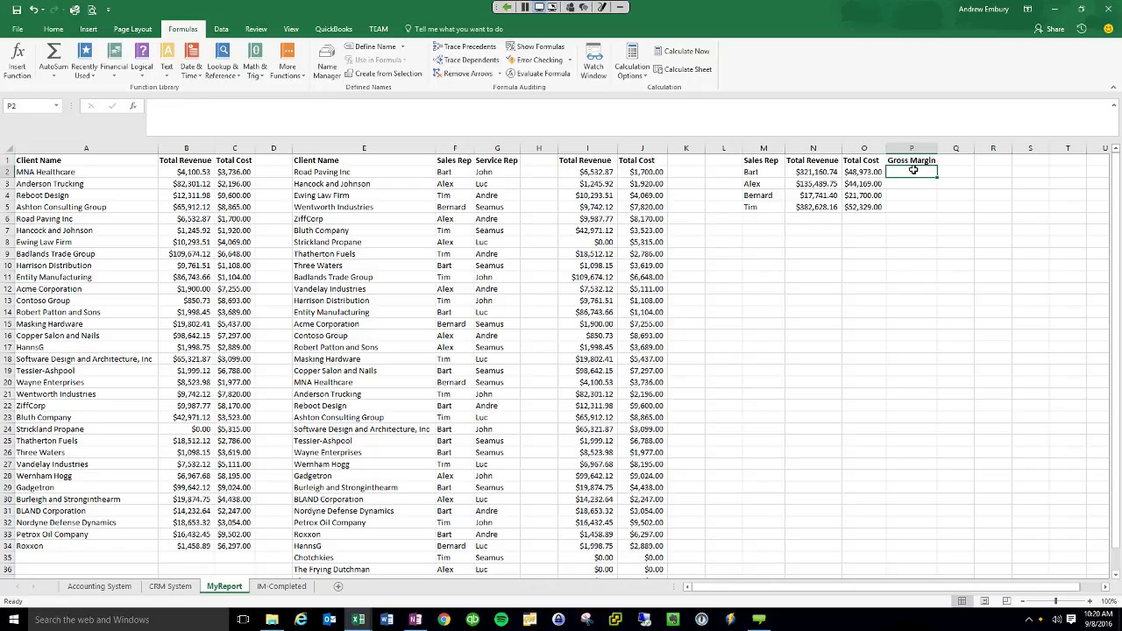
pyautogui.write('=n')
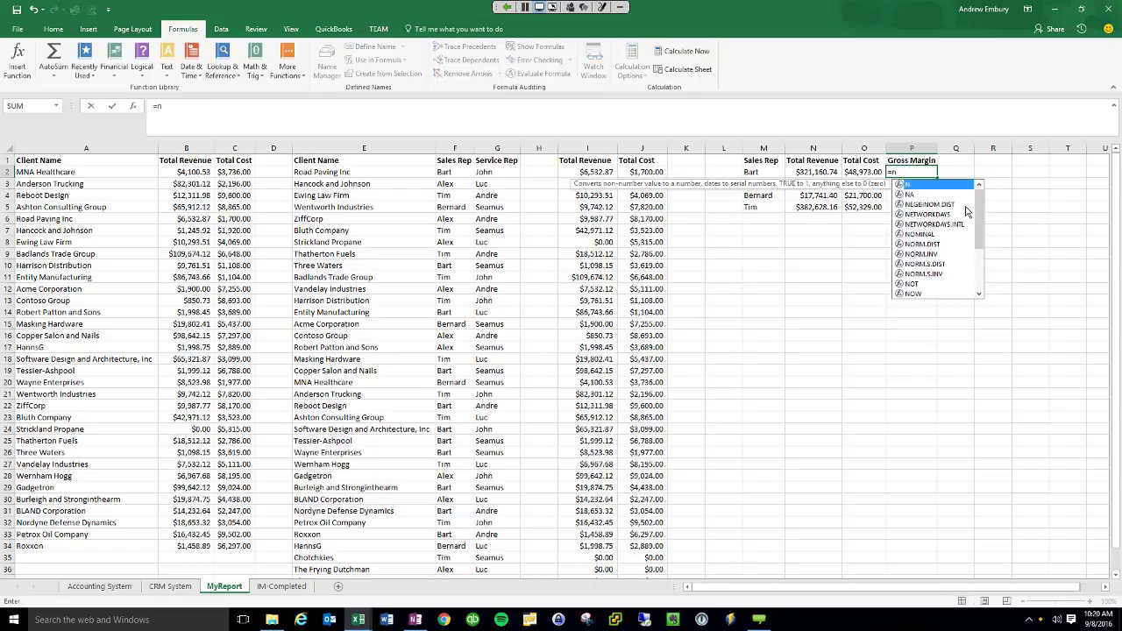
pyautogui.write('(')
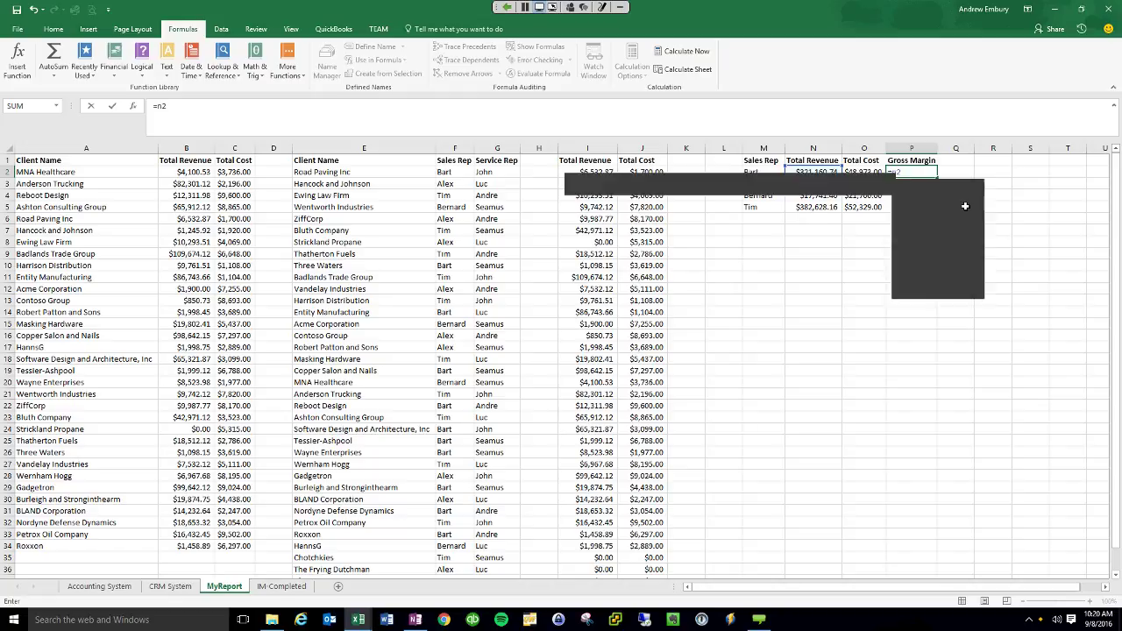
pyautogui.write('n2')
pyautogui.press('BackSpace')
pyautogui.press('BackSpace')
pyautogui.press('BackSpace')
pyautogui.press('BackSpace')
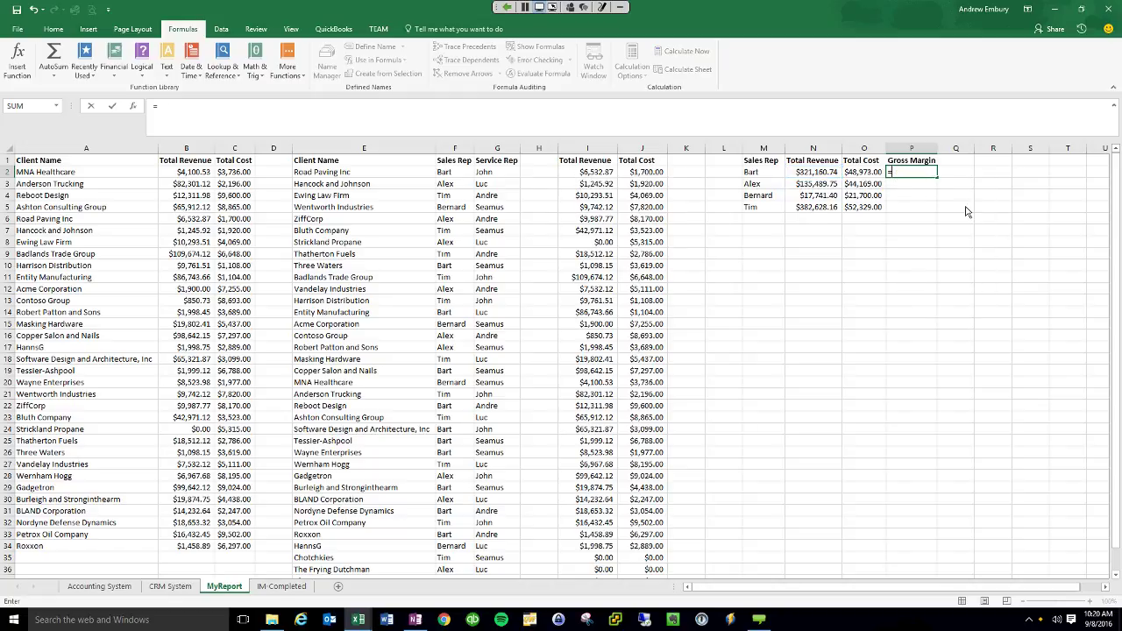
pyautogui.write('(n2')
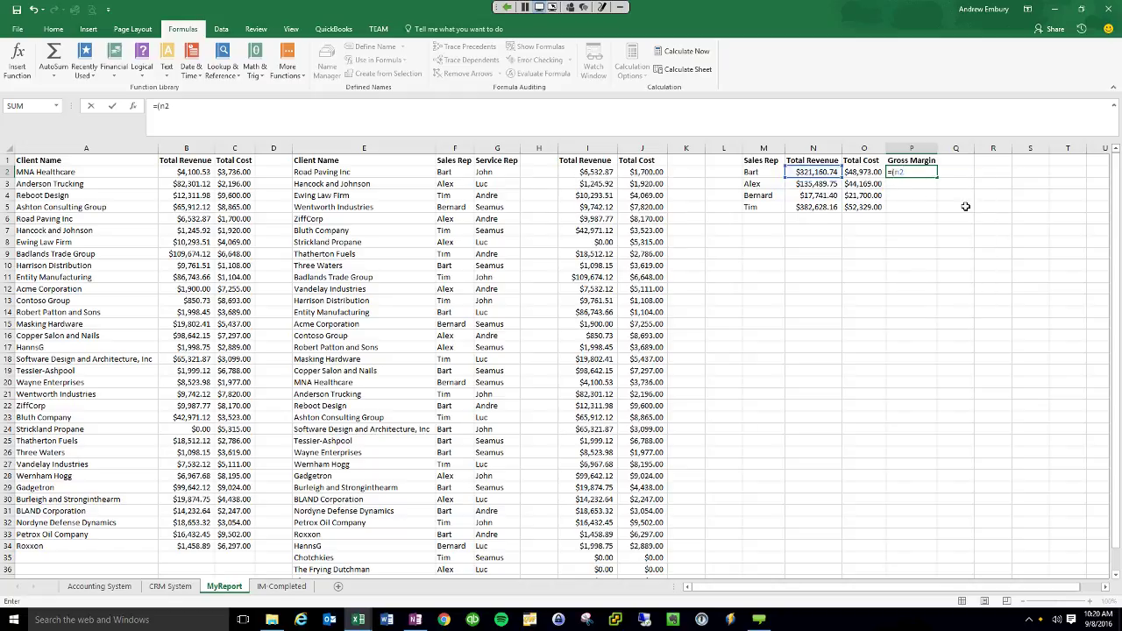
pyautogui.write('-o2)/o2')
pyautogui.press('Return')
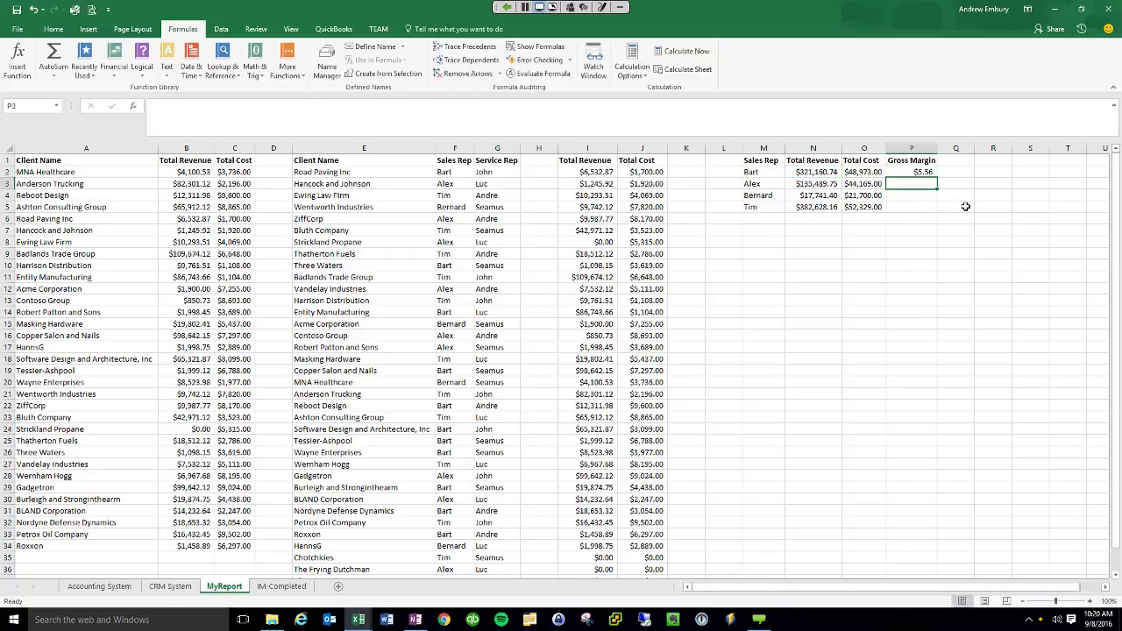
pyautogui.click(920, 173)
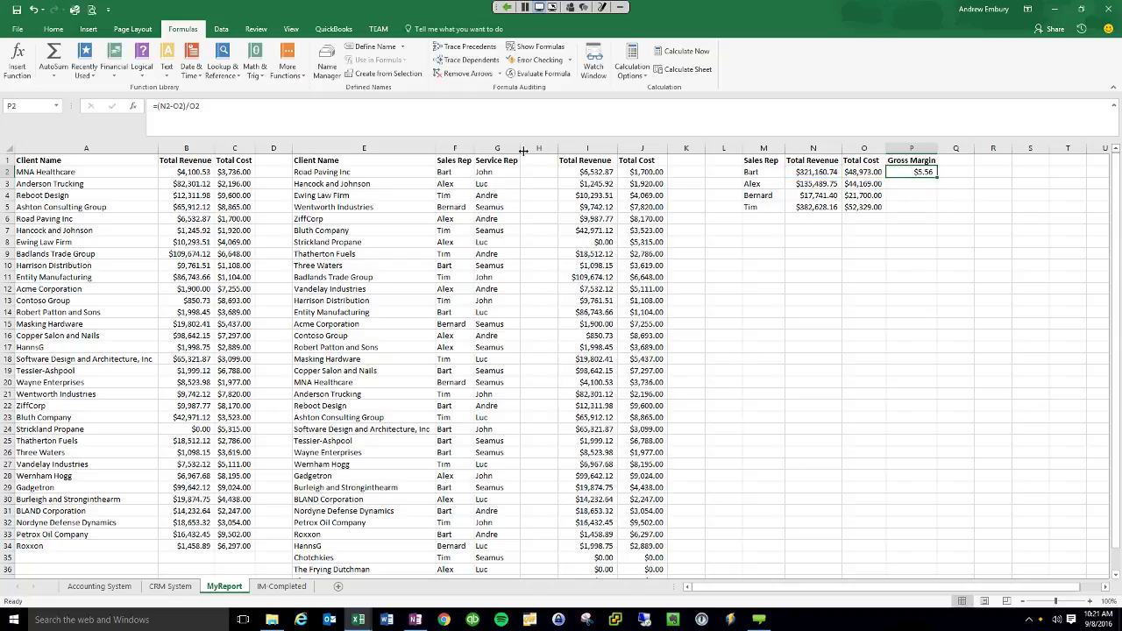
# Change the divisor of the gross margin formula in P2 to N2, making it =(N2-O2)/N2.
pyautogui.click(195, 106)
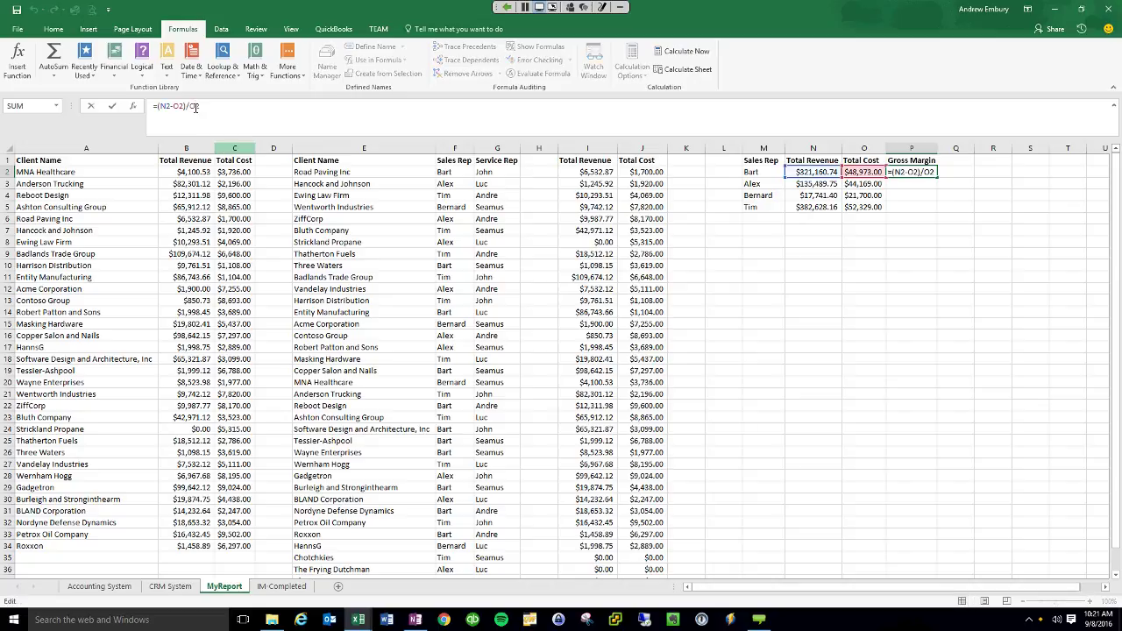
pyautogui.press('BackSpace')
pyautogui.press('BackSpace')
pyautogui.write('N2')
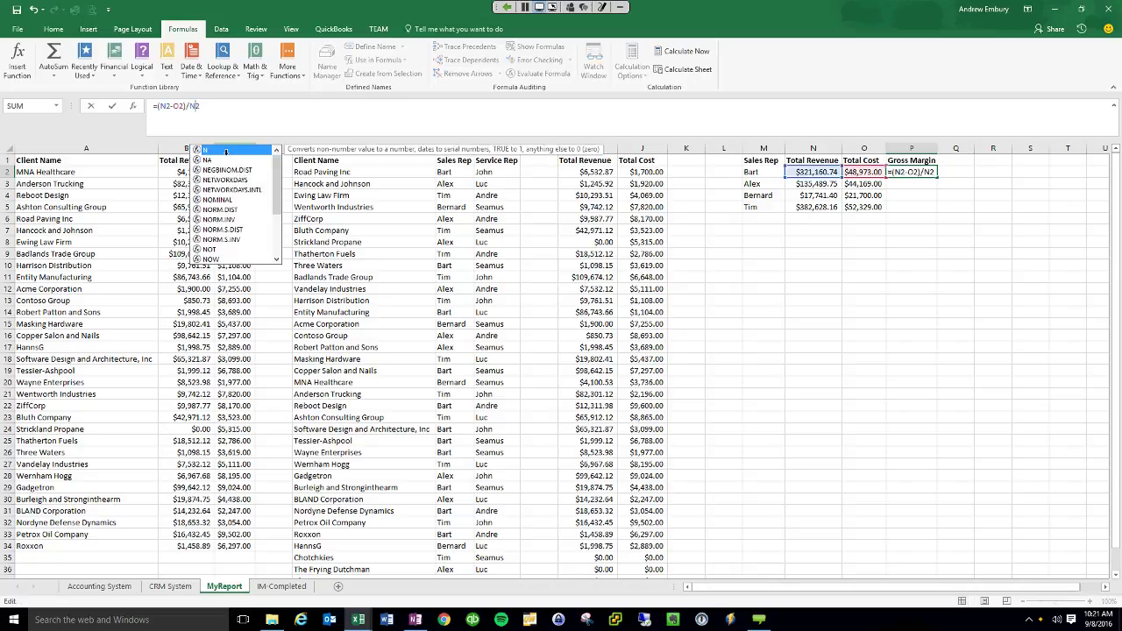
pyautogui.click(114, 112)
# Fill the gross margin formula down to P5 and format P2:P5 as percentages without decimals.
pyautogui.moveTo(937, 177); pyautogui.dragTo(936, 211)
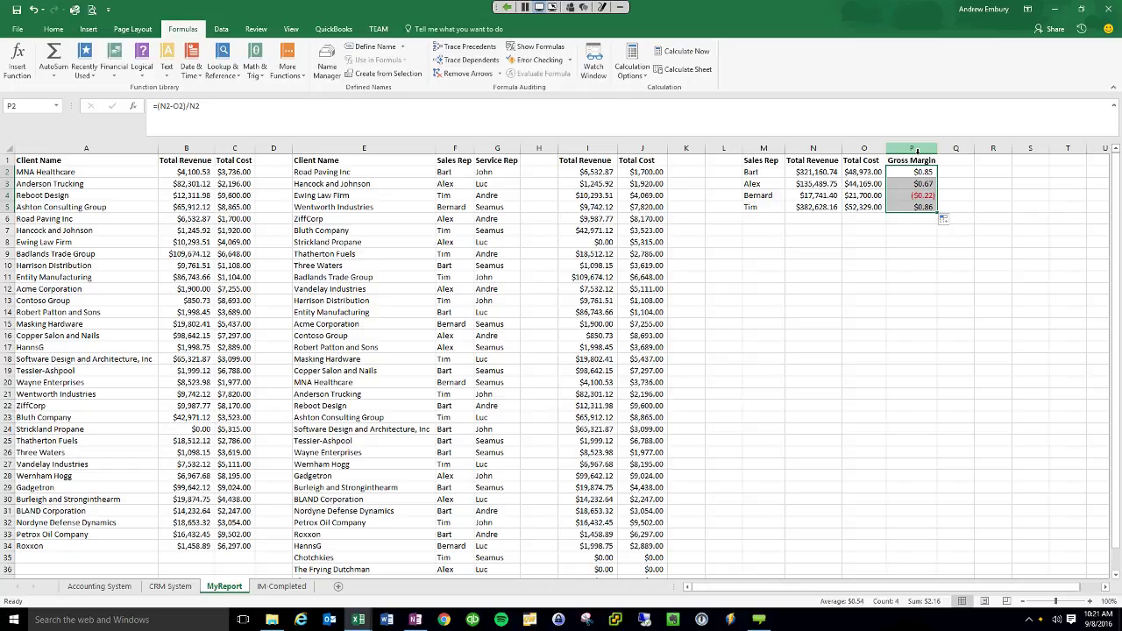
pyautogui.hotkey('ctrl', 'shift', '5')
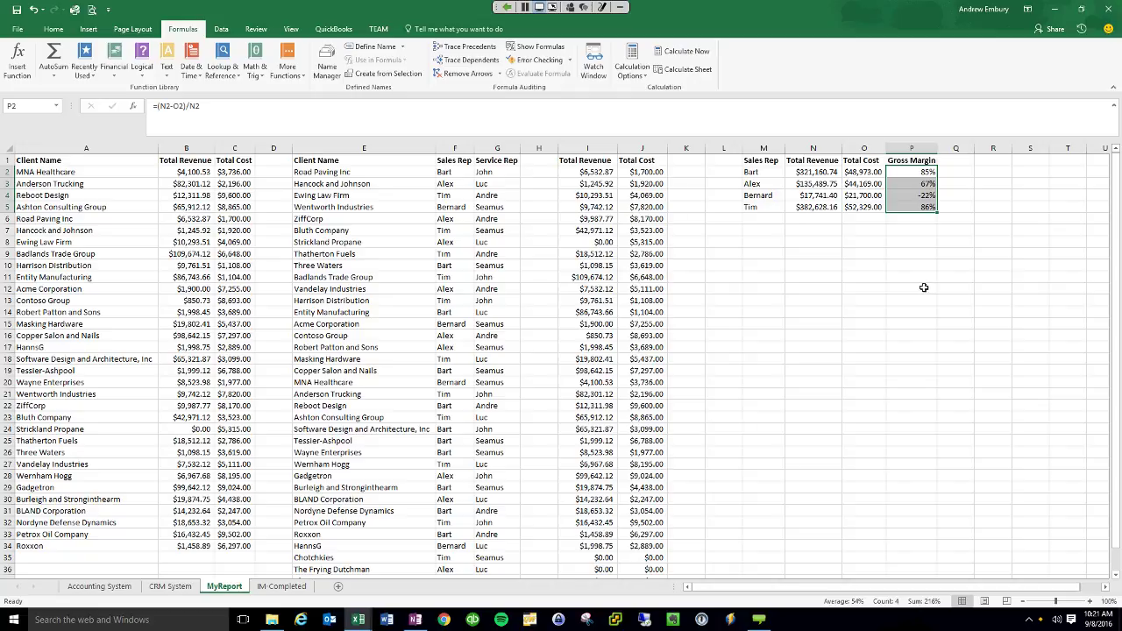
pyautogui.click(956, 197)
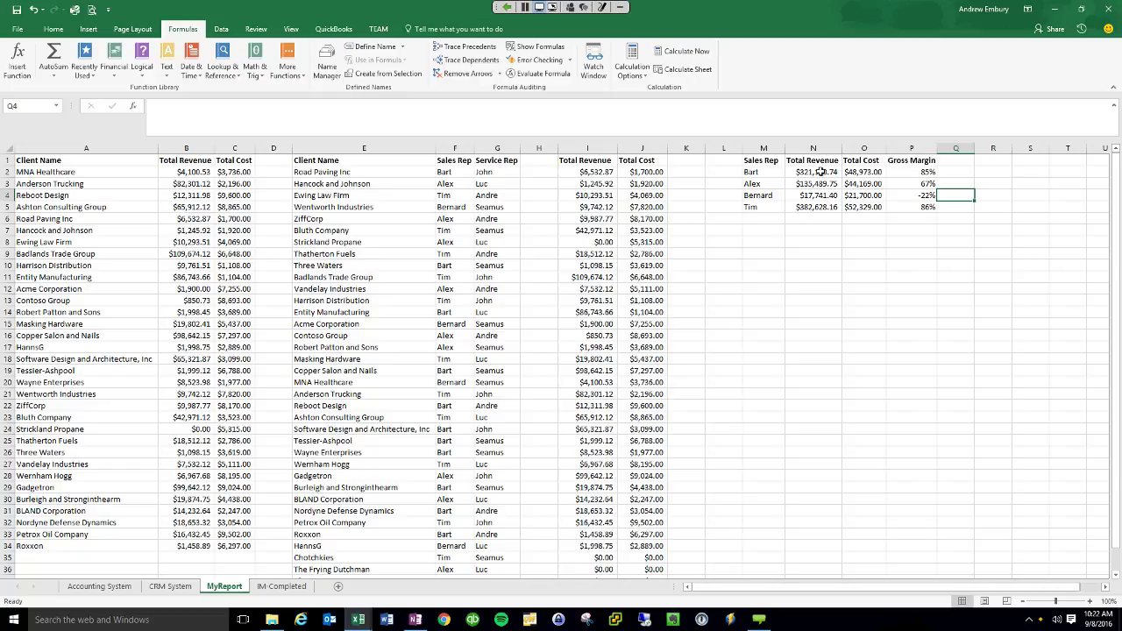
# Name the sales rep revenue range N2:N5 REVENUE.
pyautogui.moveTo(820, 171); pyautogui.dragTo(818, 209)
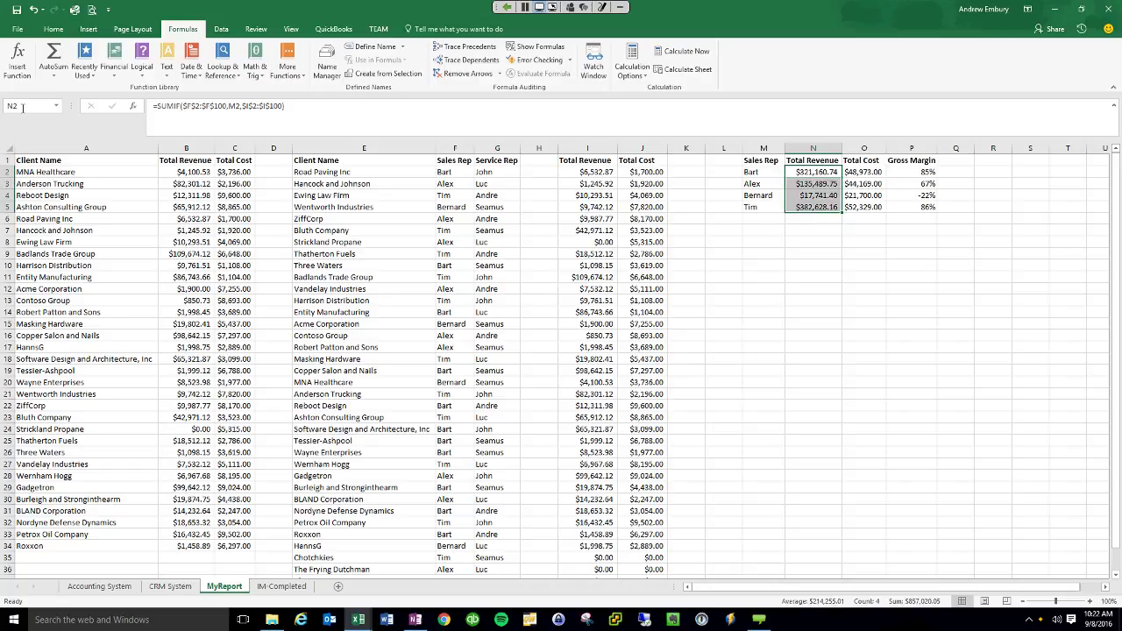
pyautogui.click(23, 107)
pyautogui.write('REVENUE')
pyautogui.press('Return')
# Name the sales rep cost range O2:O5 COST.
pyautogui.click(866, 172)
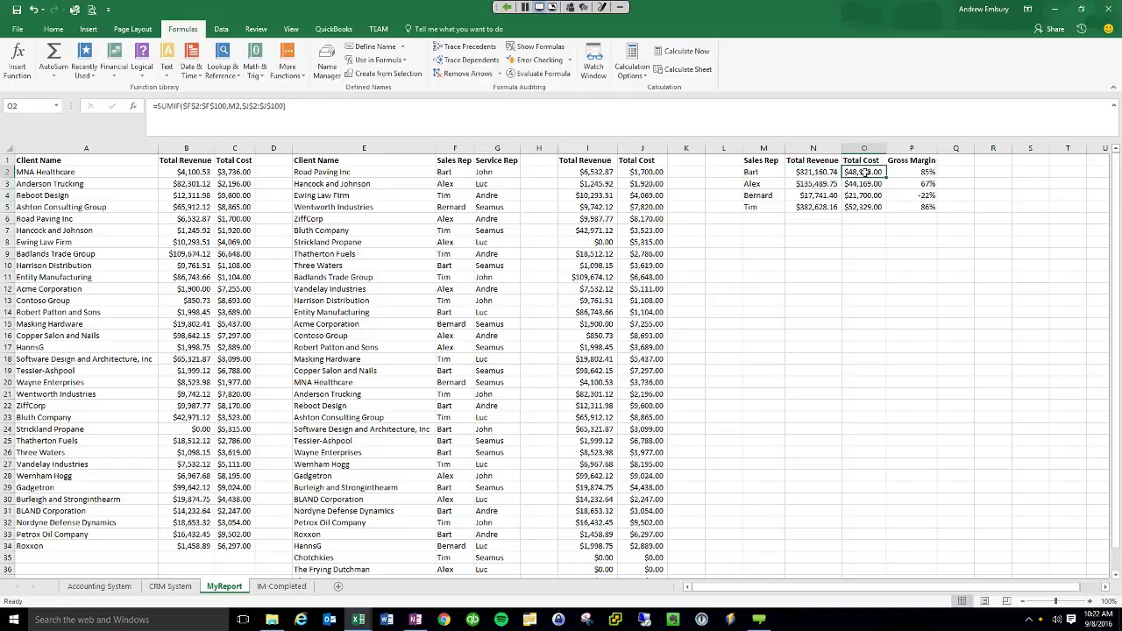
pyautogui.moveTo(865, 173); pyautogui.dragTo(868, 207)
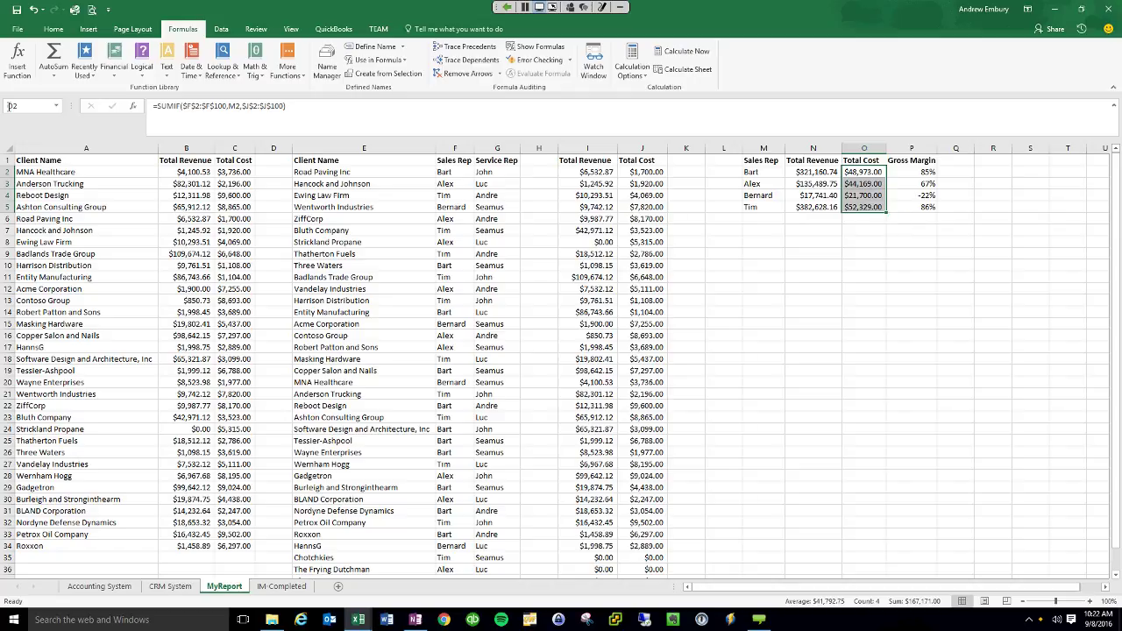
pyautogui.click(12, 106)
pyautogui.write('COST')
pyautogui.press('Return')
# Add a bold Total label in M7, below the sales rep list.
pyautogui.click(830, 230)
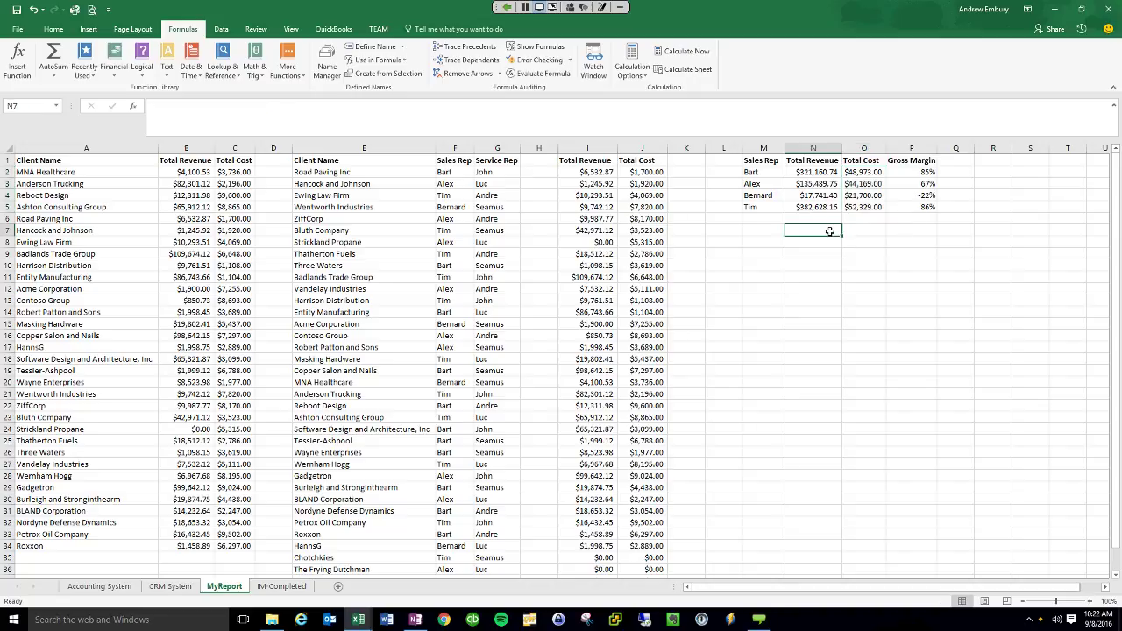
pyautogui.click(765, 230)
pyautogui.write('Total')
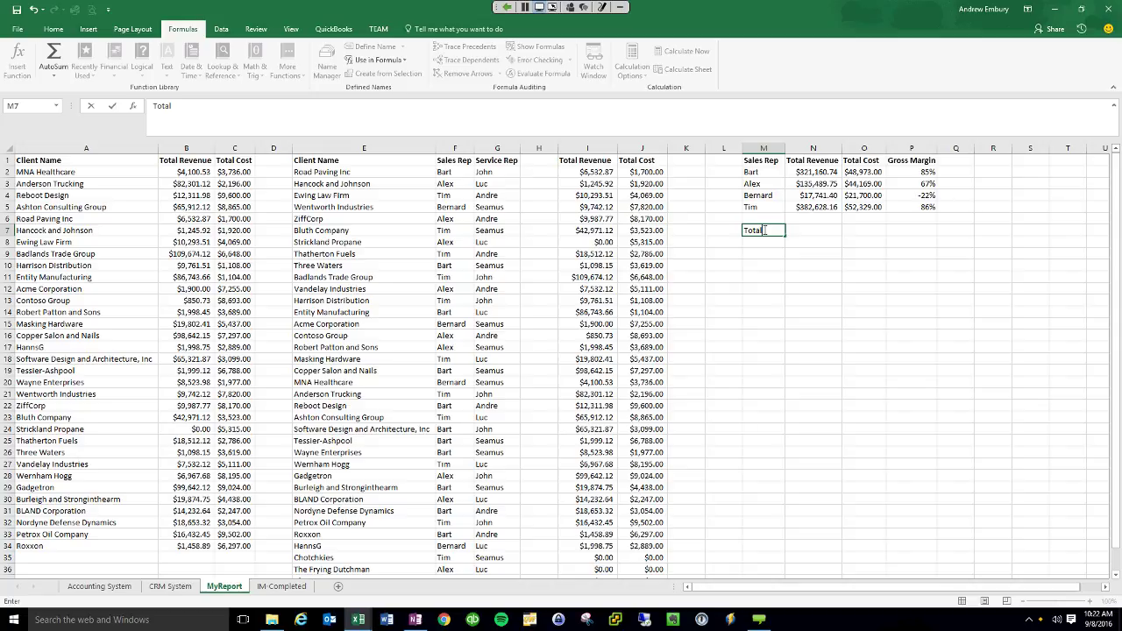
pyautogui.click(814, 288)
pyautogui.click(771, 229)
pyautogui.hotkey('ctrl', 'b')
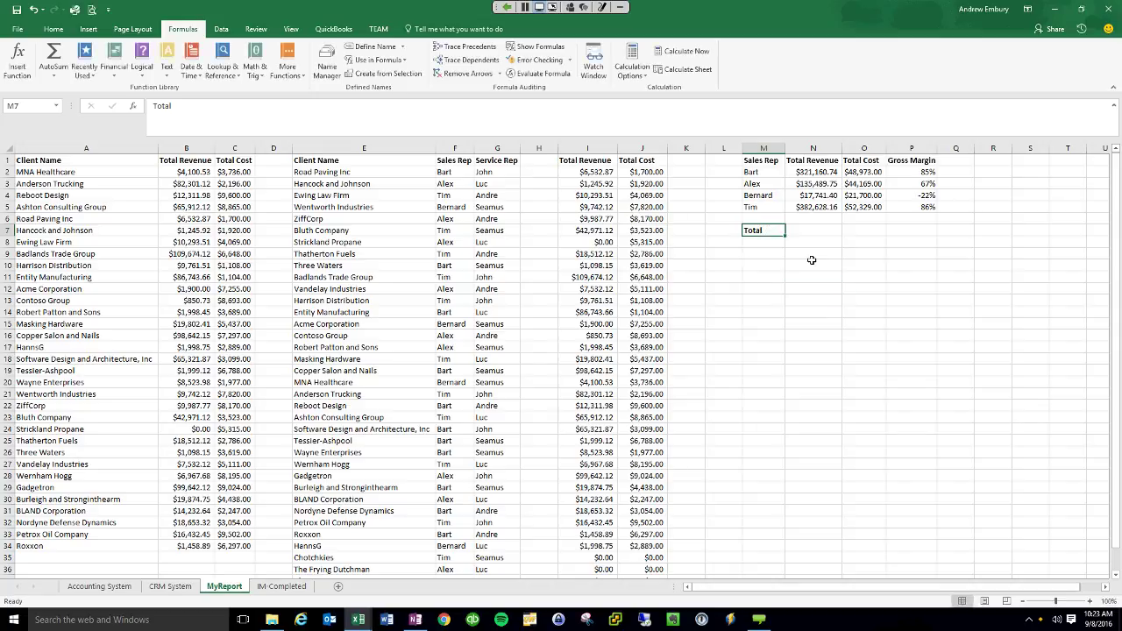
pyautogui.click(813, 275)
# Enter =SUM(REVENUE) in N7 to total the sales reps' revenue using the named range.
pyautogui.click(817, 230)
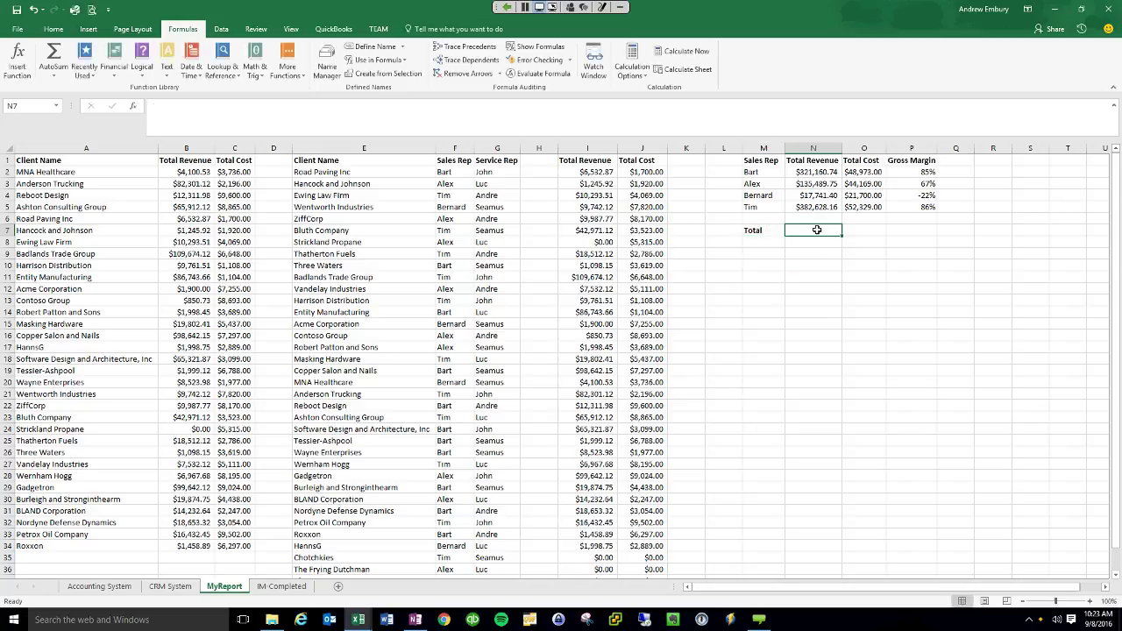
pyautogui.write('=')
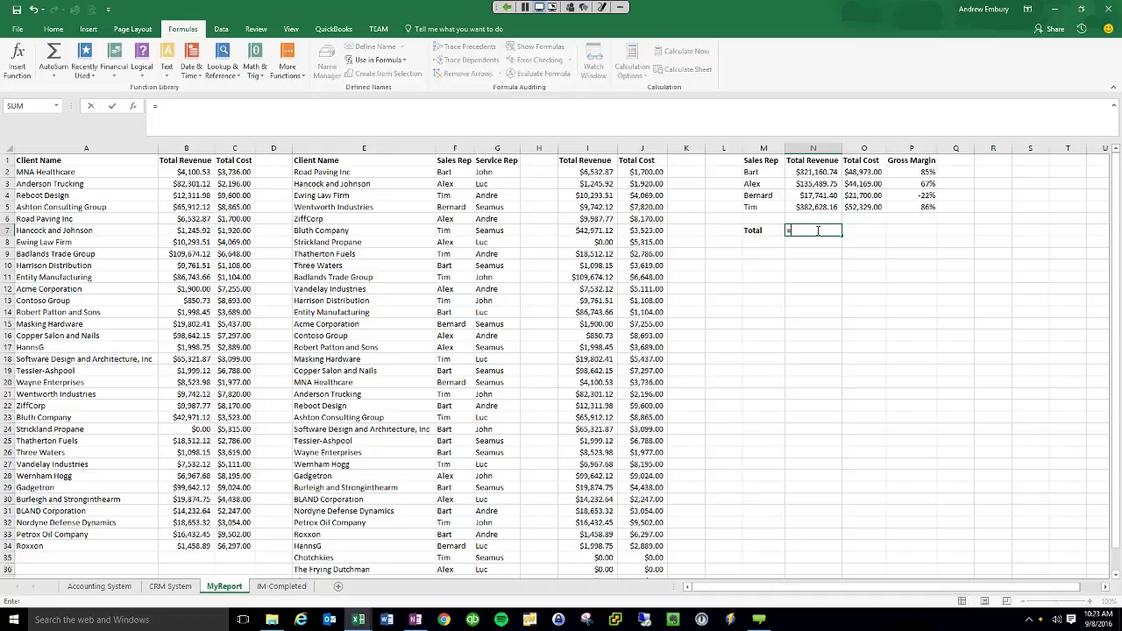
pyautogui.write('SUM(')
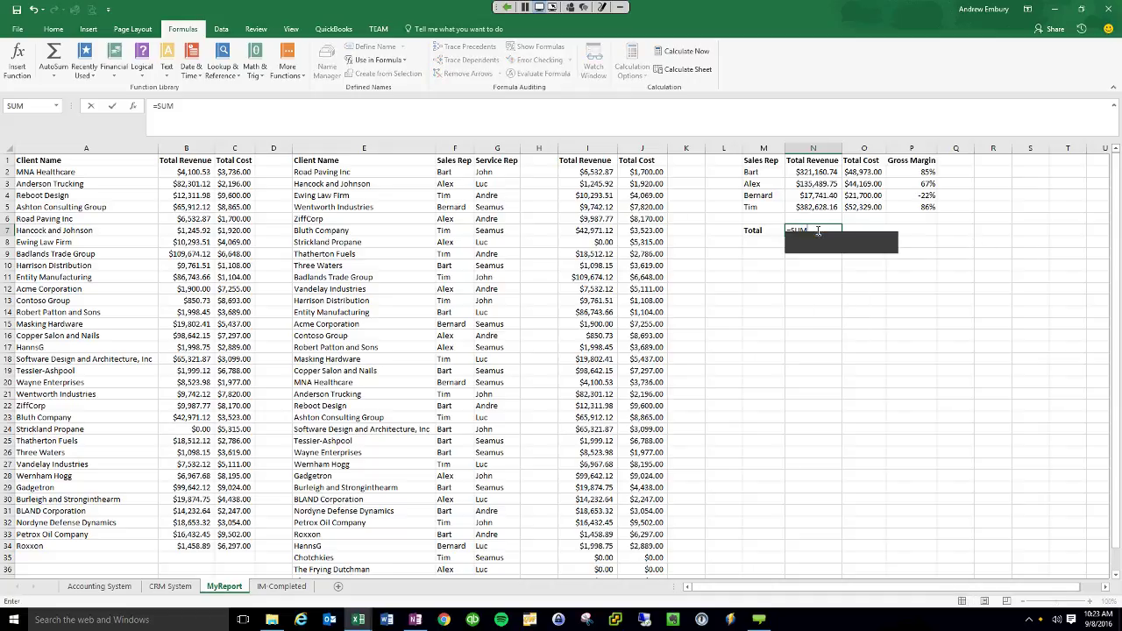
pyautogui.write('RE')
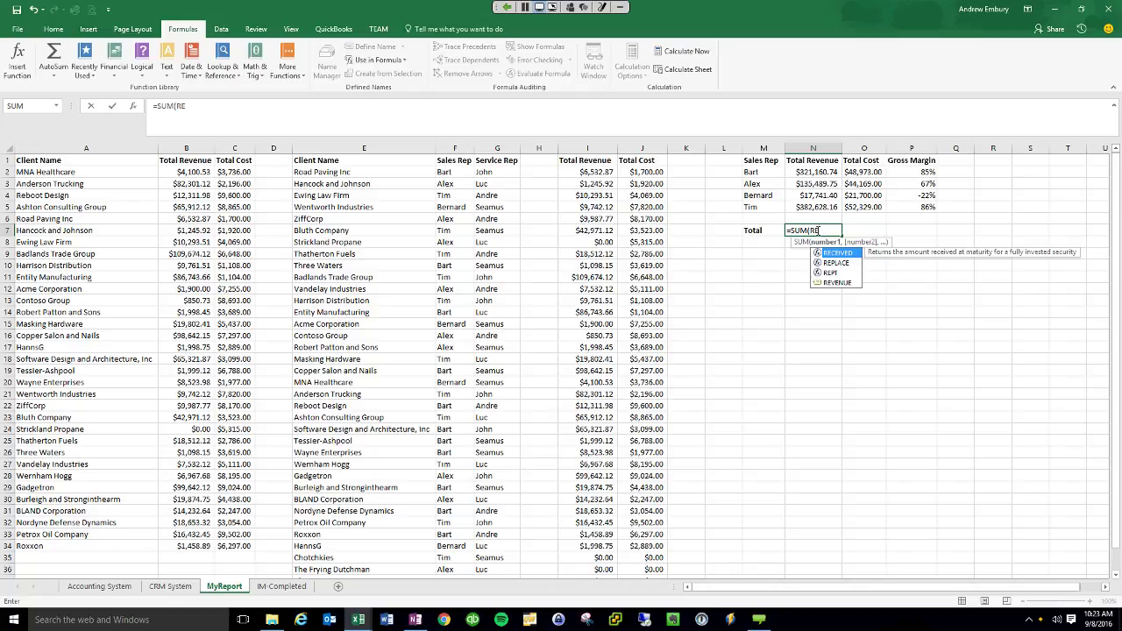
pyautogui.click(838, 283)
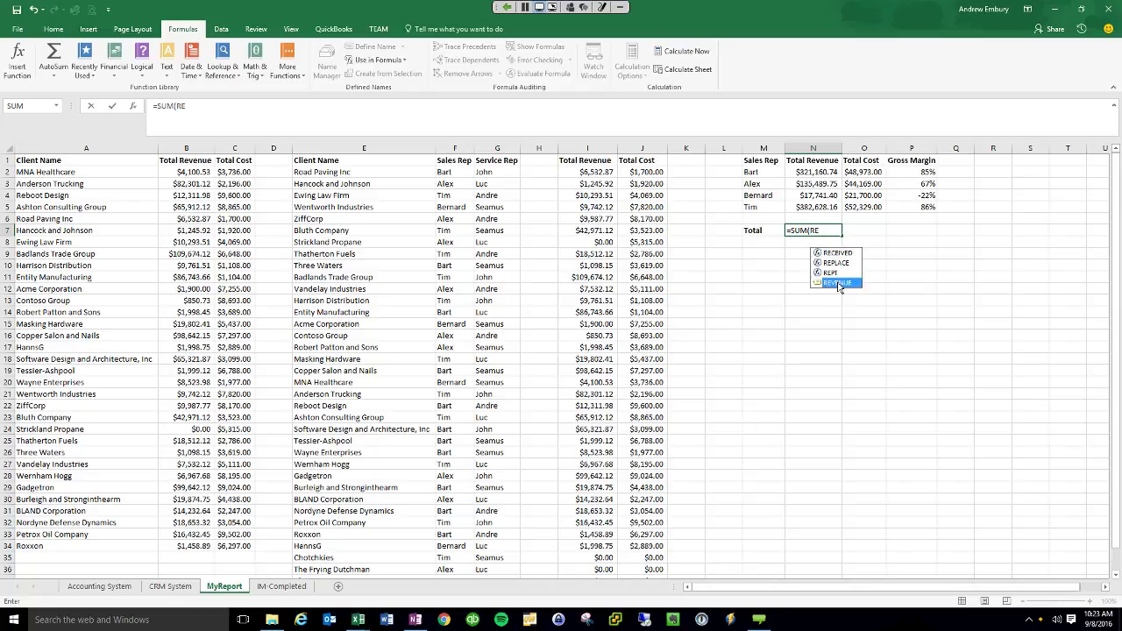
pyautogui.doubleClick(838, 283)
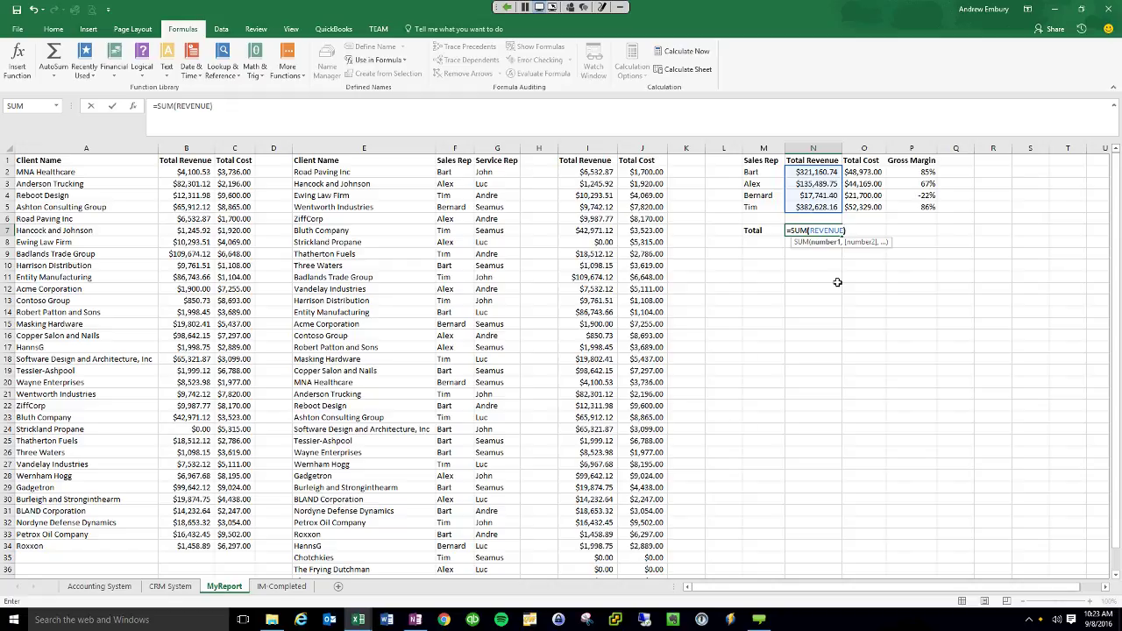
pyautogui.write(')')
pyautogui.press('Return')
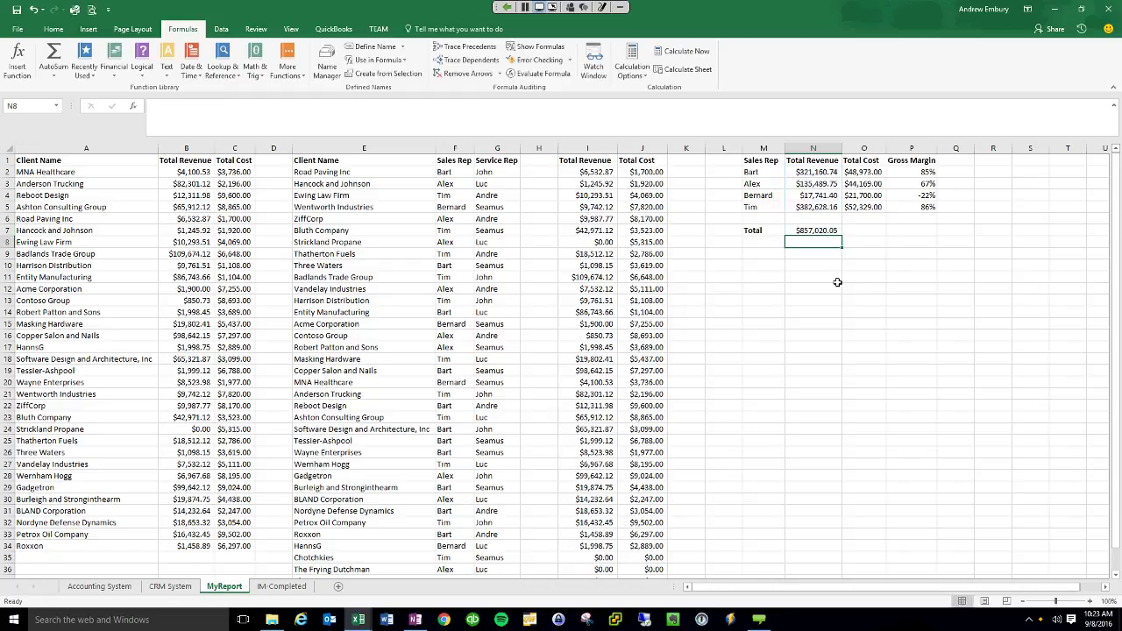
pyautogui.click(817, 232)
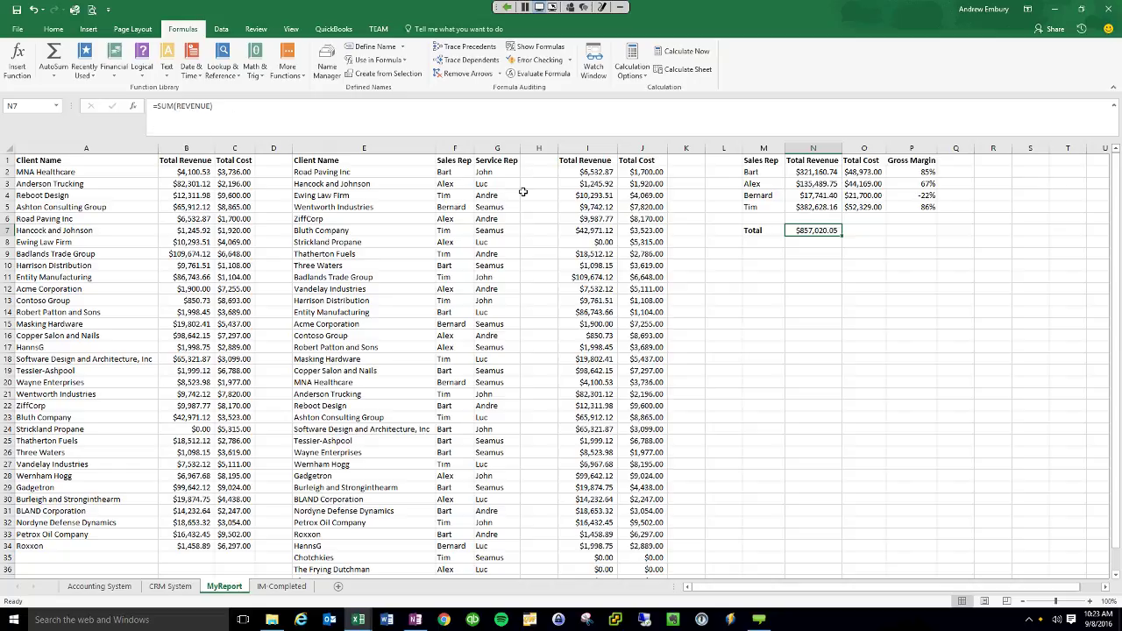
# Enter =SUM(COST) in O7 to total the sales reps' cost using the named range.
pyautogui.click(868, 230)
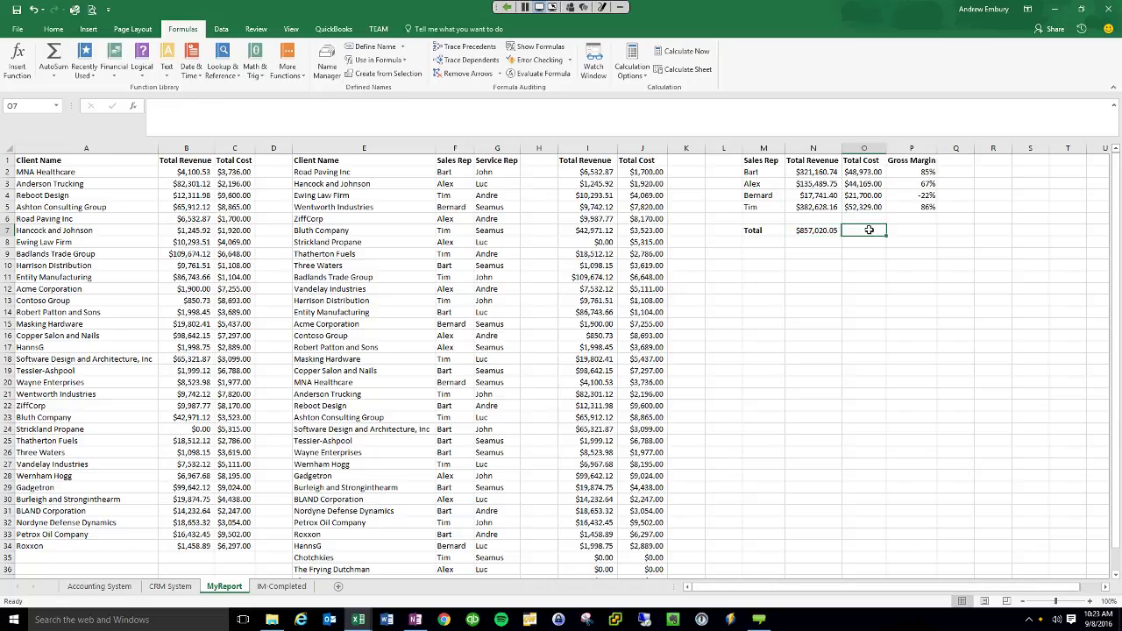
pyautogui.write('=')
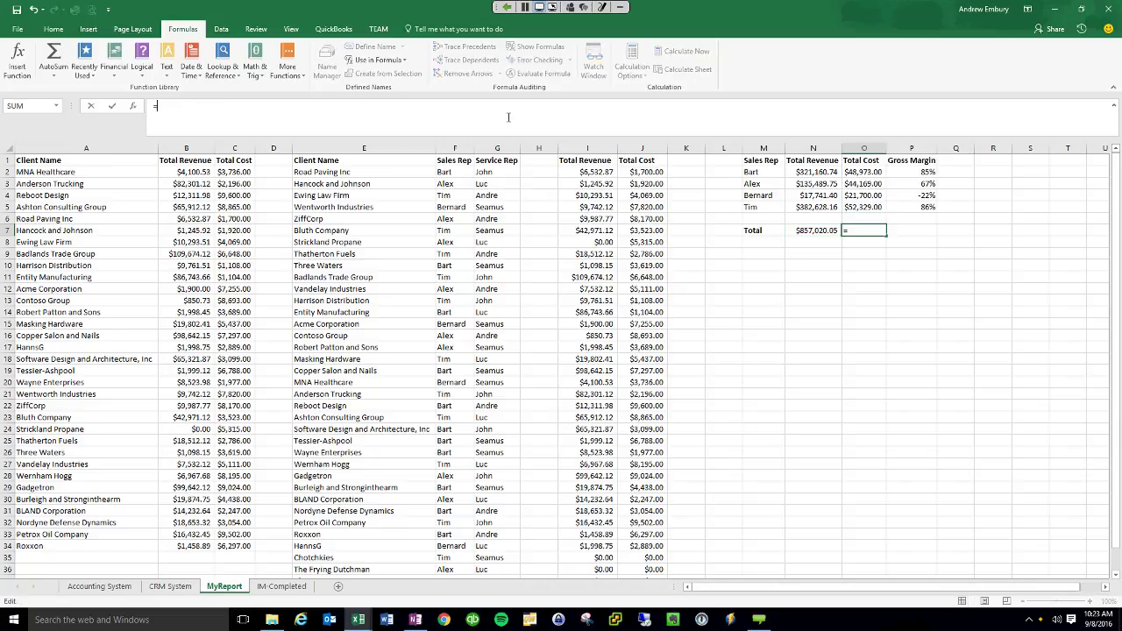
pyautogui.write('SUM(CO')
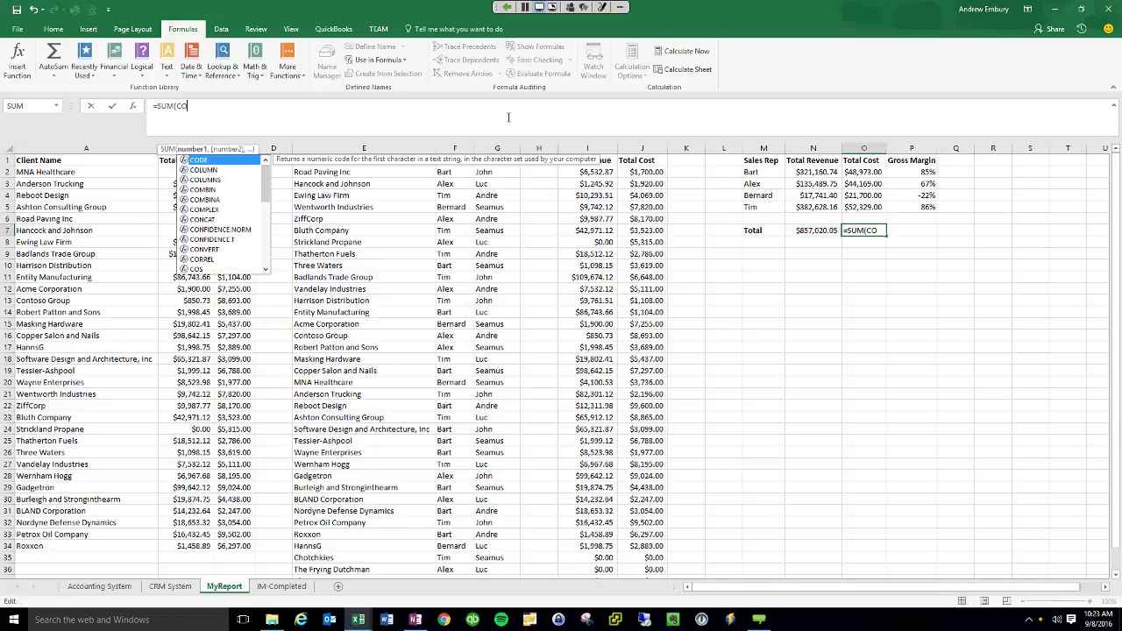
pyautogui.write('ST)')
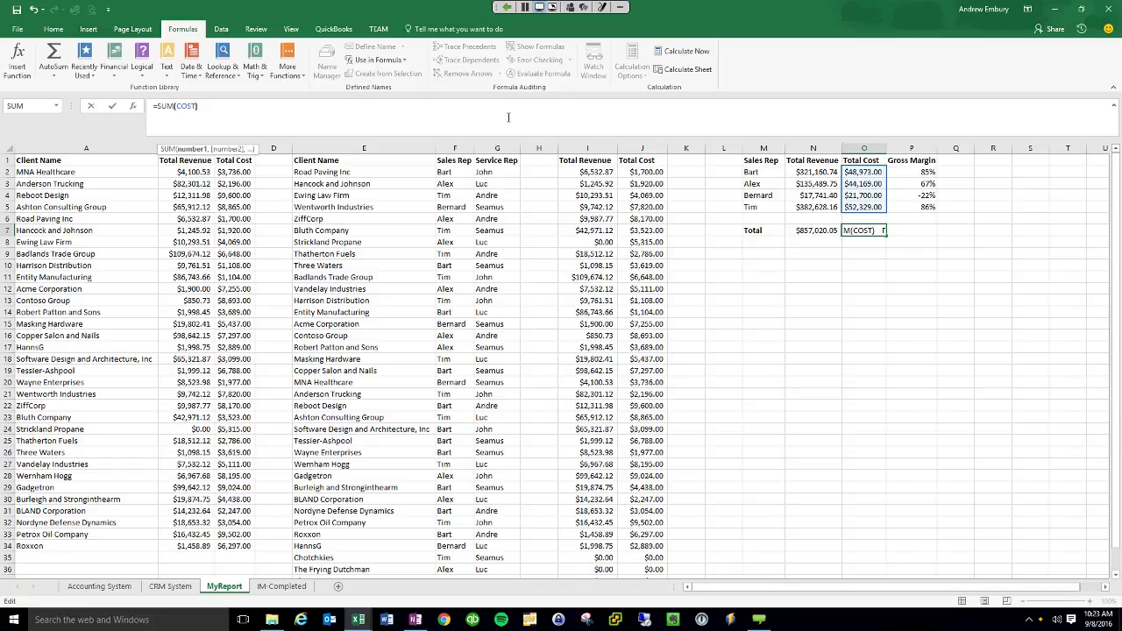
pyautogui.press('Return')
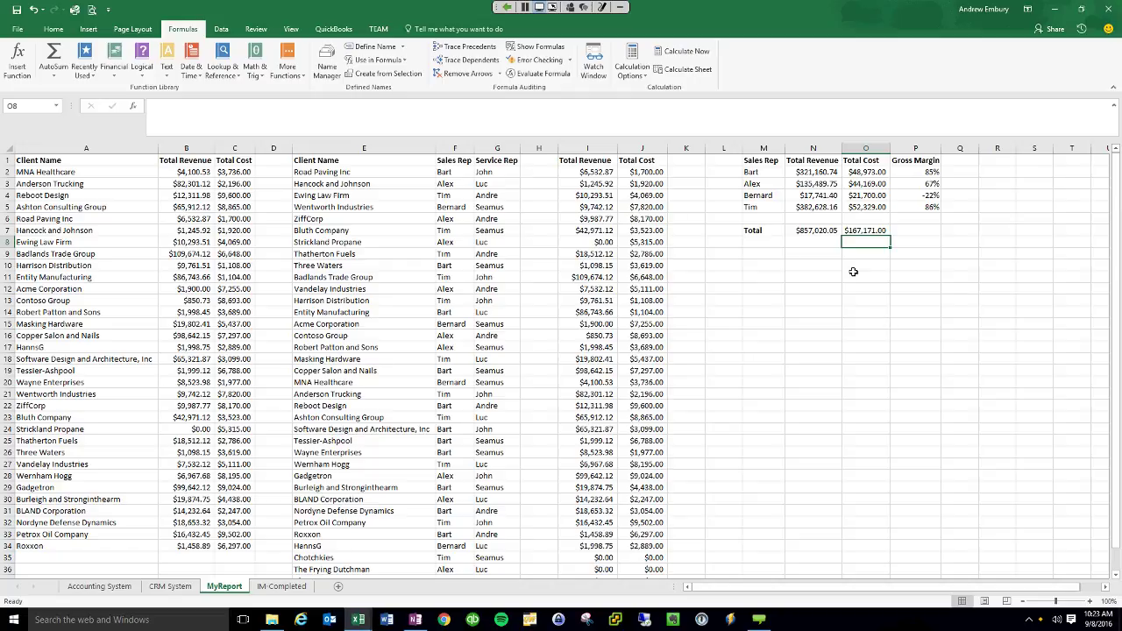
# Name the revenue total cell N7 TOTAL_REVENUE.
pyautogui.click(817, 232)
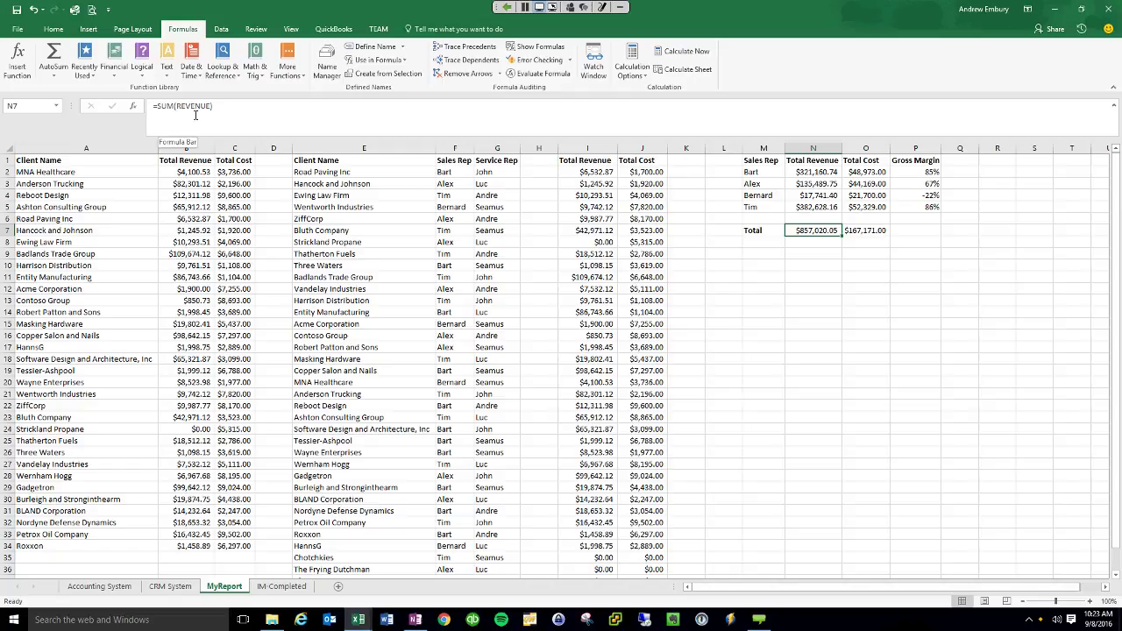
pyautogui.click(21, 106)
pyautogui.write('TOTAL')
pyautogui.write('_REVENUE')
pyautogui.press('Return')
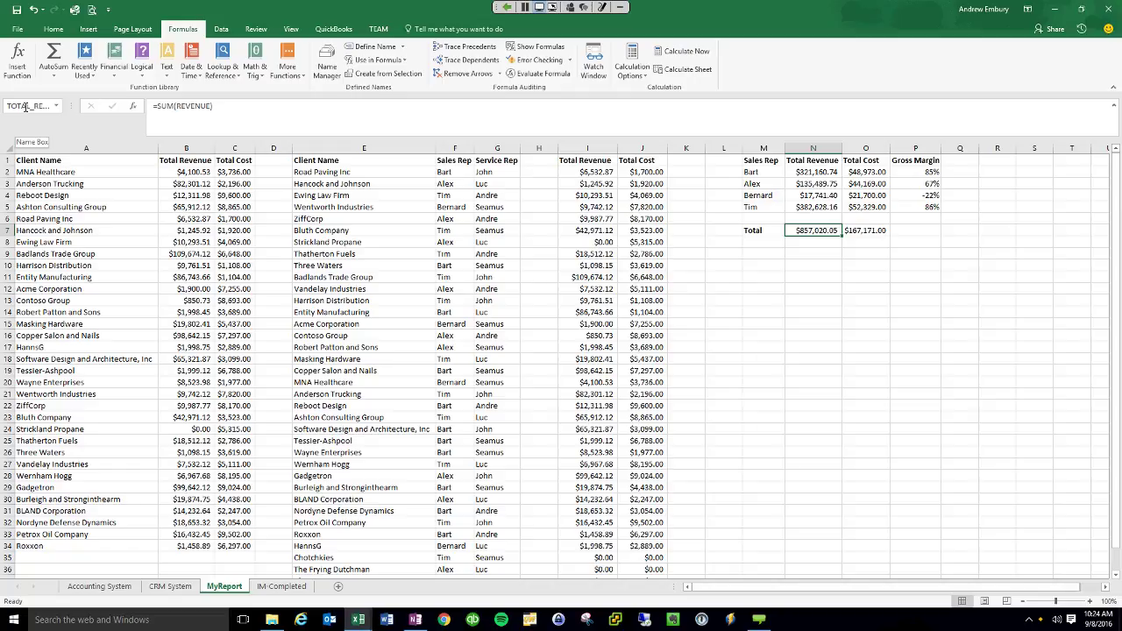
# Name the cost total cell O7 TOTAL_COST.
pyautogui.press('Right')
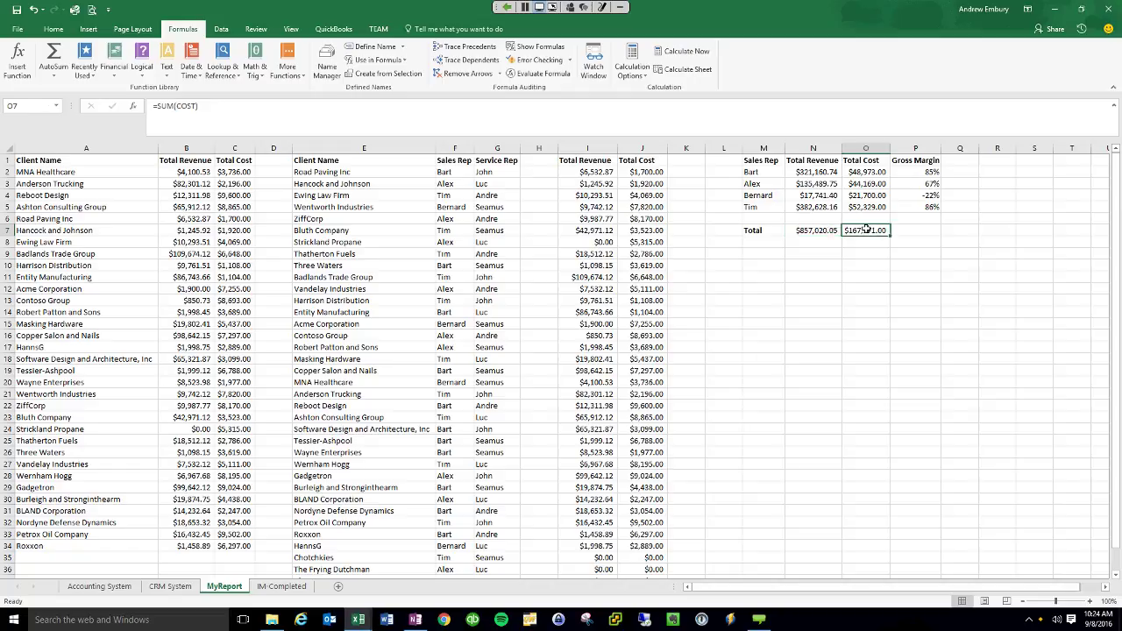
pyautogui.click(25, 106)
pyautogui.write('TOTAL_COST')
pyautogui.press('Return')
# Write the formula =TOTAL_REVENUE-TOTAL_COST/TOTAL_REVENUE in P7 using the named cells.
pyautogui.click(925, 231)
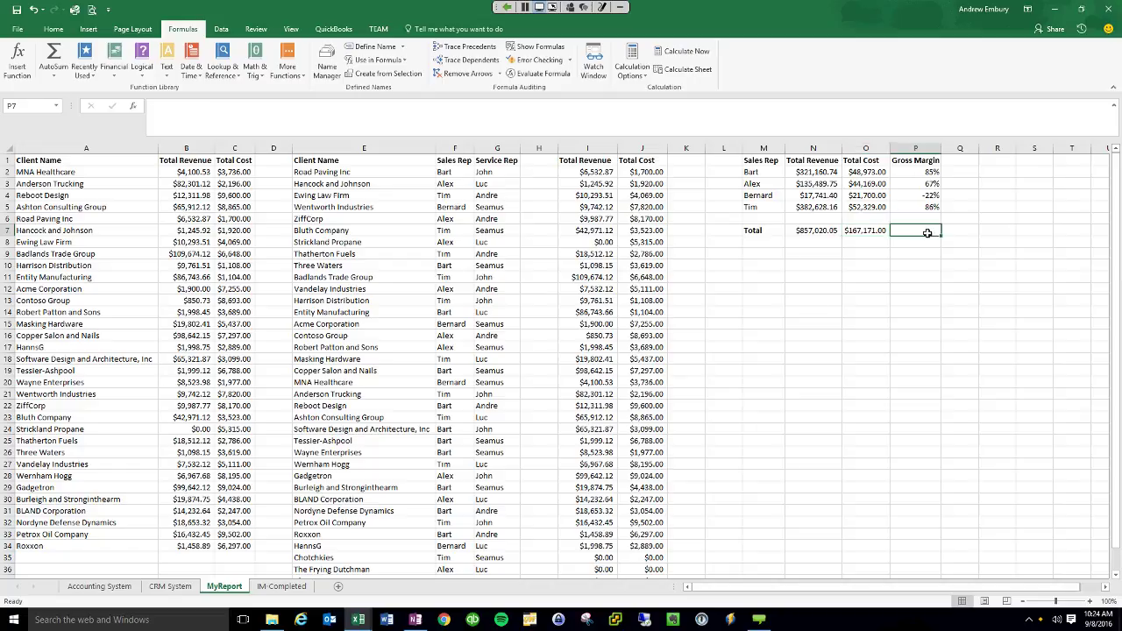
pyautogui.click(330, 113)
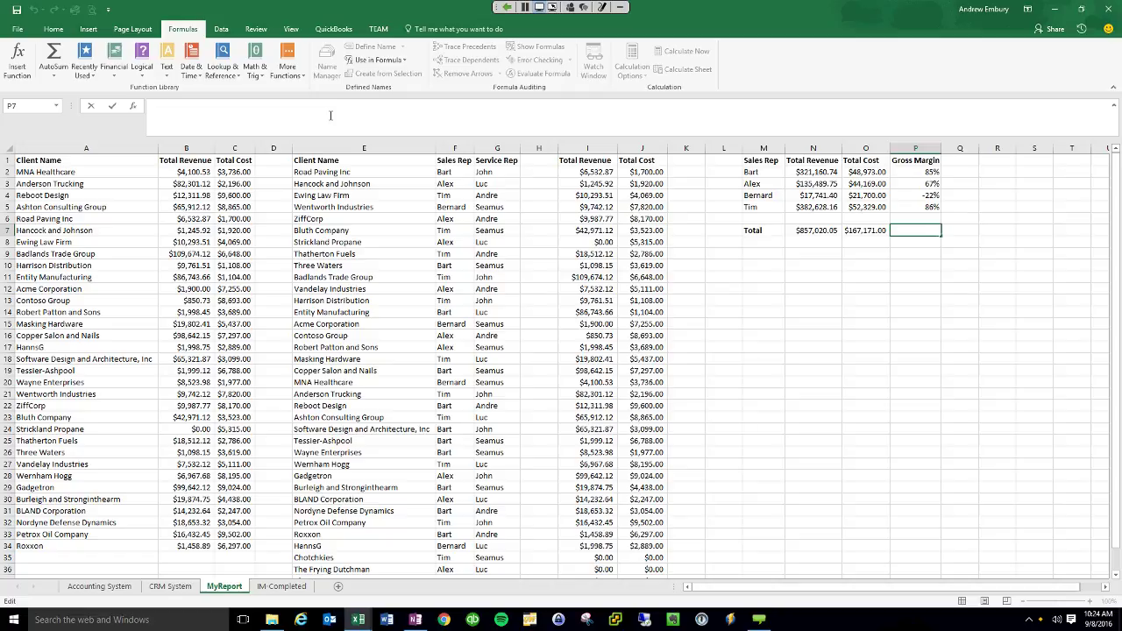
pyautogui.write('=TOT')
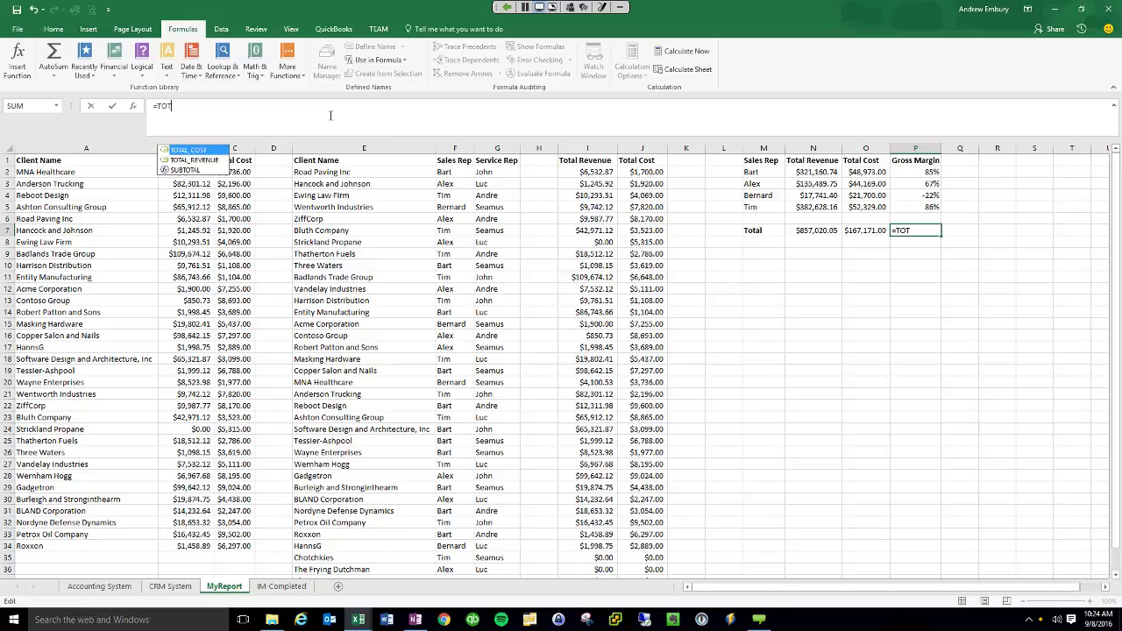
pyautogui.press('Down')
pyautogui.press('Tab')
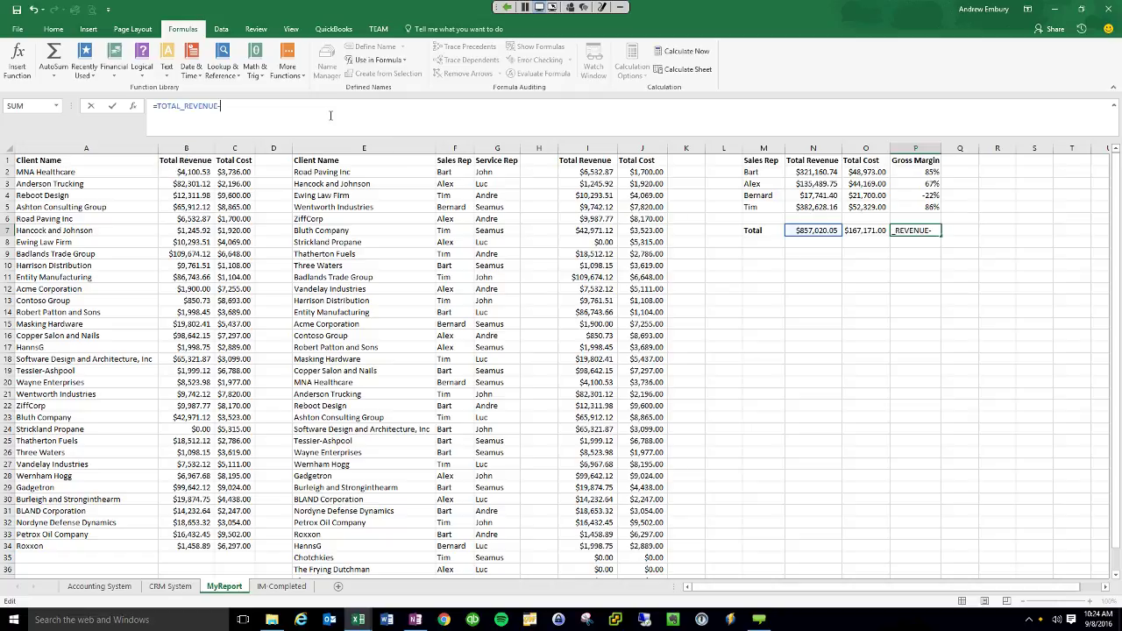
pyautogui.write('-TOT')
pyautogui.press('Tab')
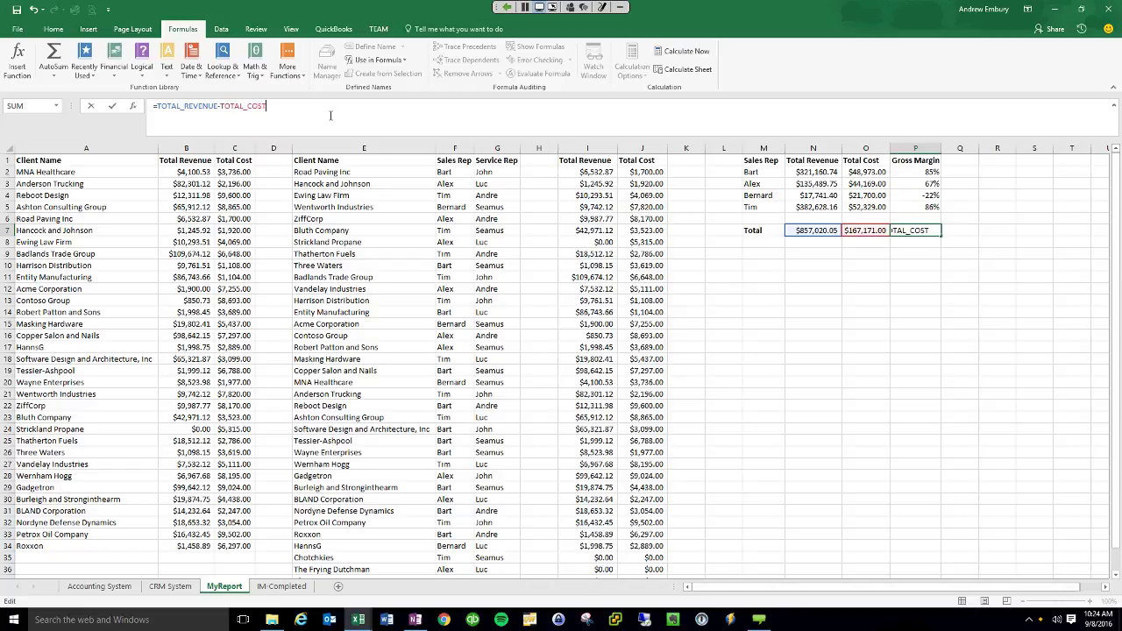
pyautogui.write('/TOT')
pyautogui.press('Tab')
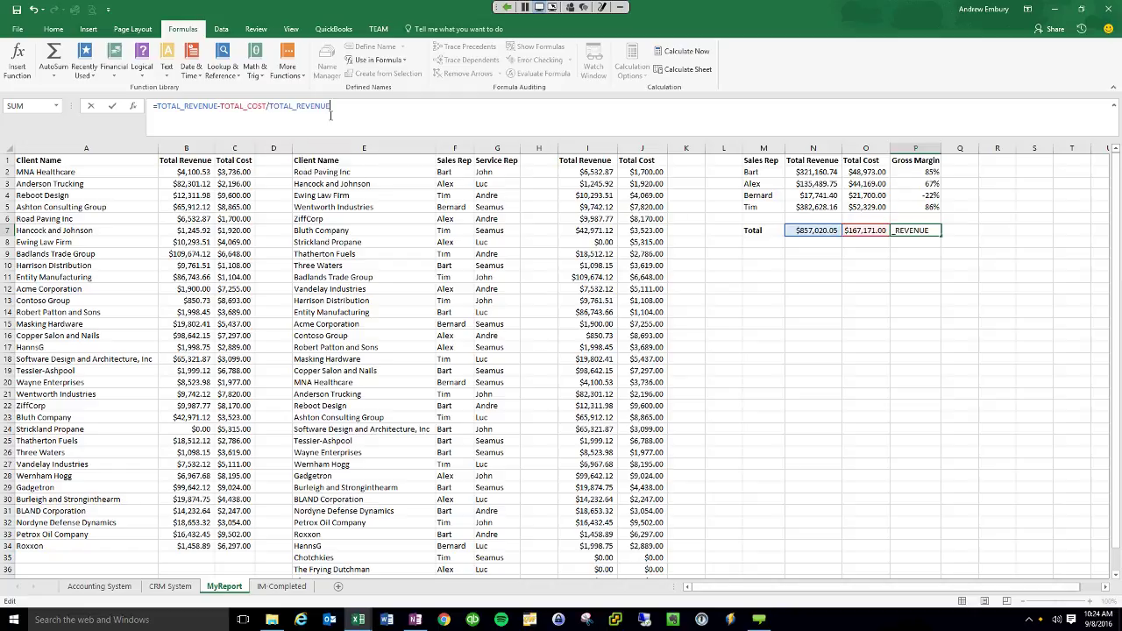
# Correct the total gross margin formula in P7 to =(TOTAL_REVENUE-TOTAL_COST)/TOTAL_REVENUE.
pyautogui.click(266, 105)
pyautogui.write(')')
pyautogui.press('Left')
pyautogui.press('Left')
pyautogui.press('Left')
pyautogui.press('Left')
pyautogui.press('Left')
pyautogui.press('Left')
pyautogui.press('Left')
pyautogui.press('Left')
pyautogui.press('Left')
pyautogui.press('Left')
pyautogui.press('Left')
pyautogui.press('Left')
pyautogui.press('Left')
pyautogui.press('Left')
pyautogui.press('Left')
pyautogui.press('Left')
pyautogui.press('Left')
pyautogui.press('Left')
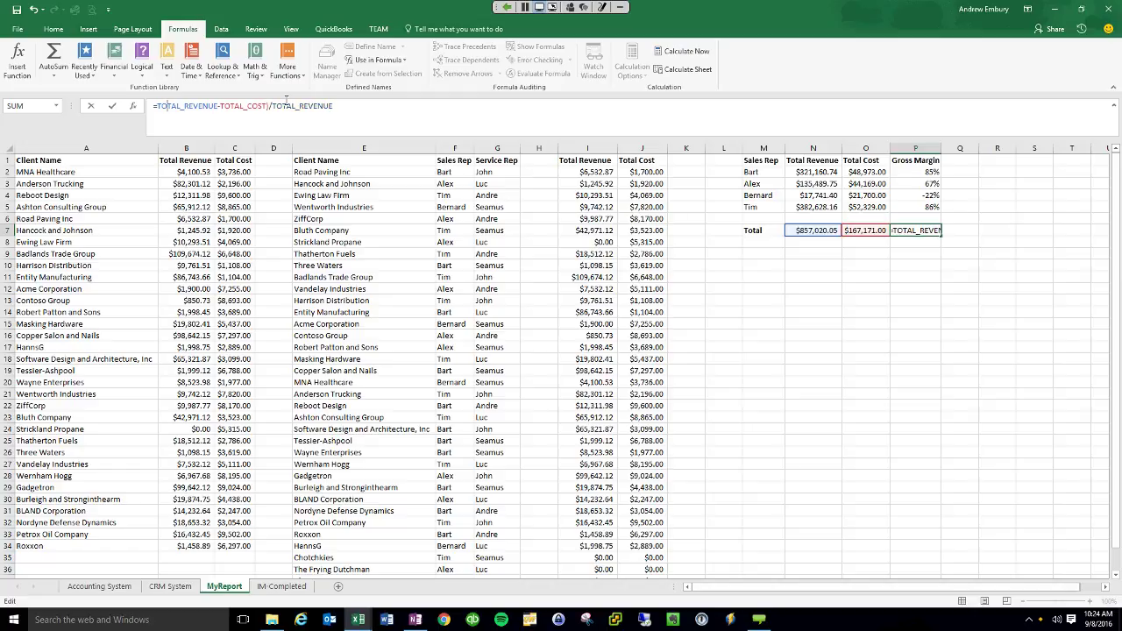
pyautogui.press('Left')
pyautogui.press('Left')
pyautogui.write('(')
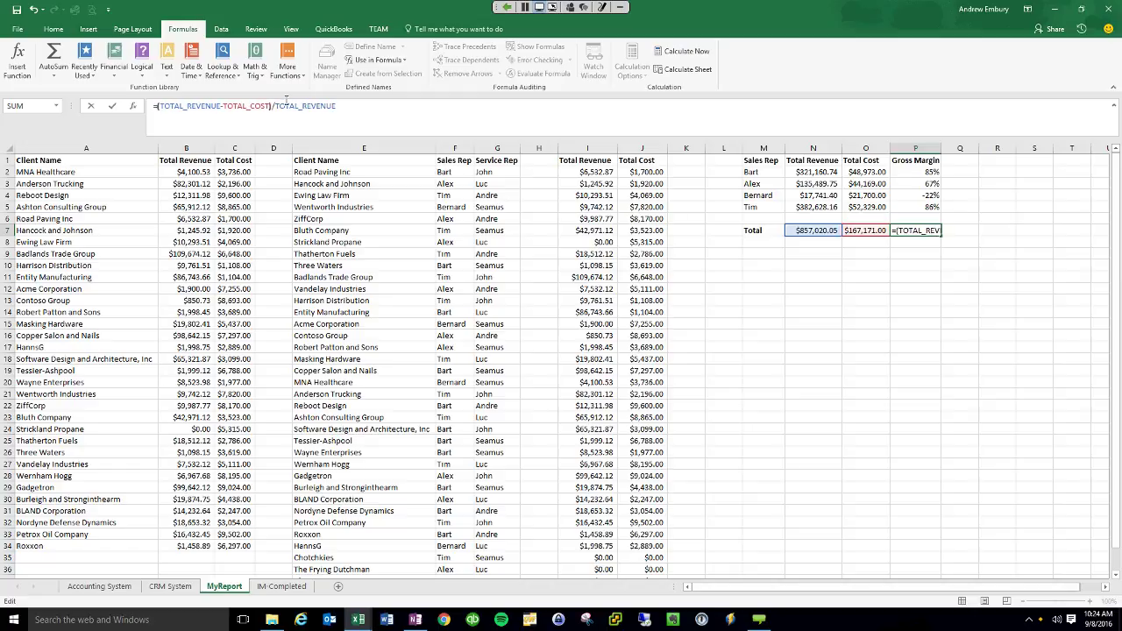
pyautogui.press('Return')
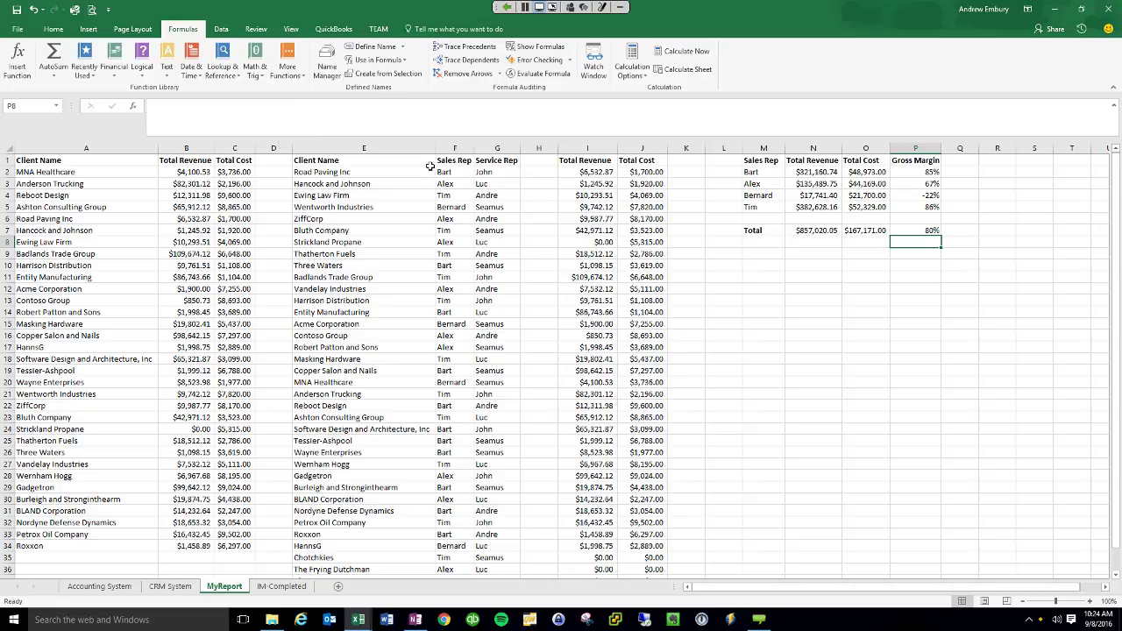
pyautogui.press('Up')
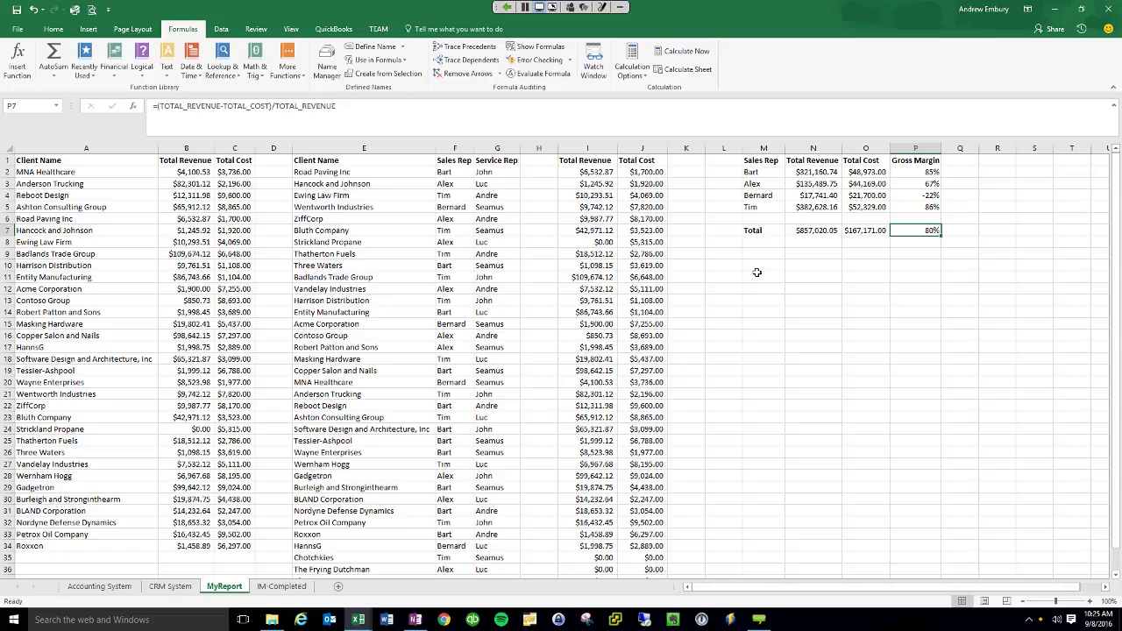
pyautogui.click(765, 624)
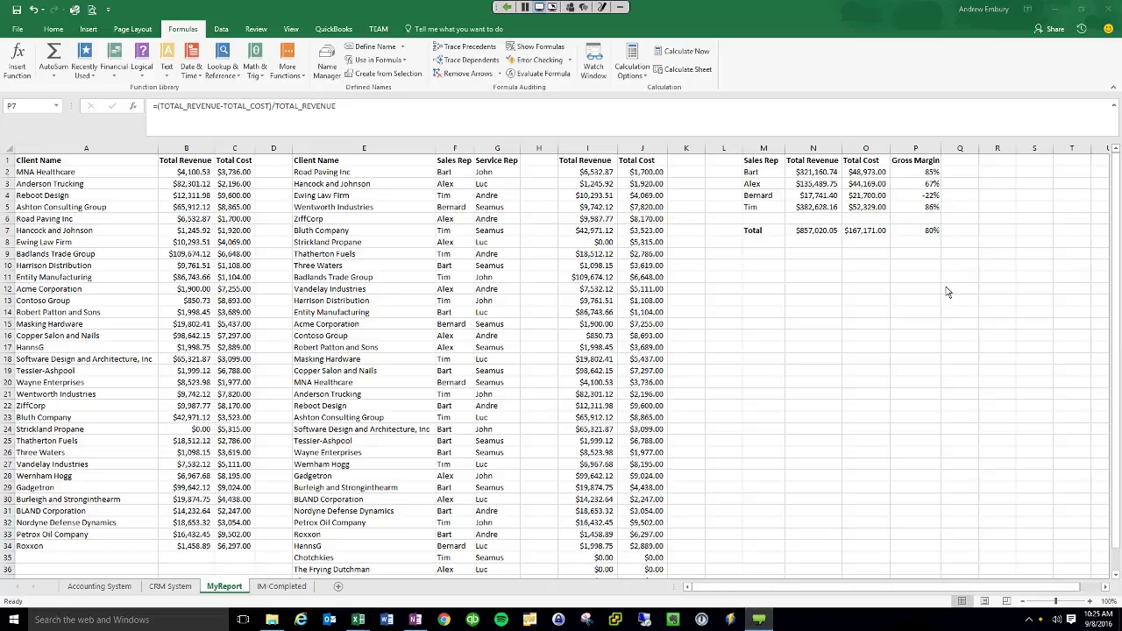
pyautogui.click(583, 7)
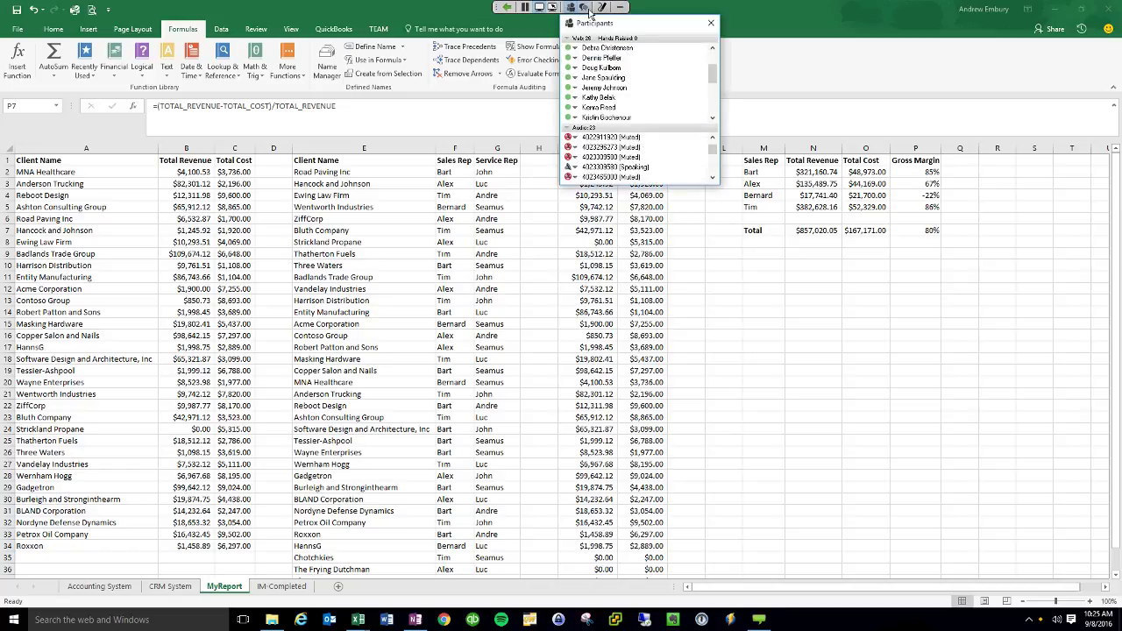
pyautogui.click(588, 8)
pyautogui.click(588, 8)
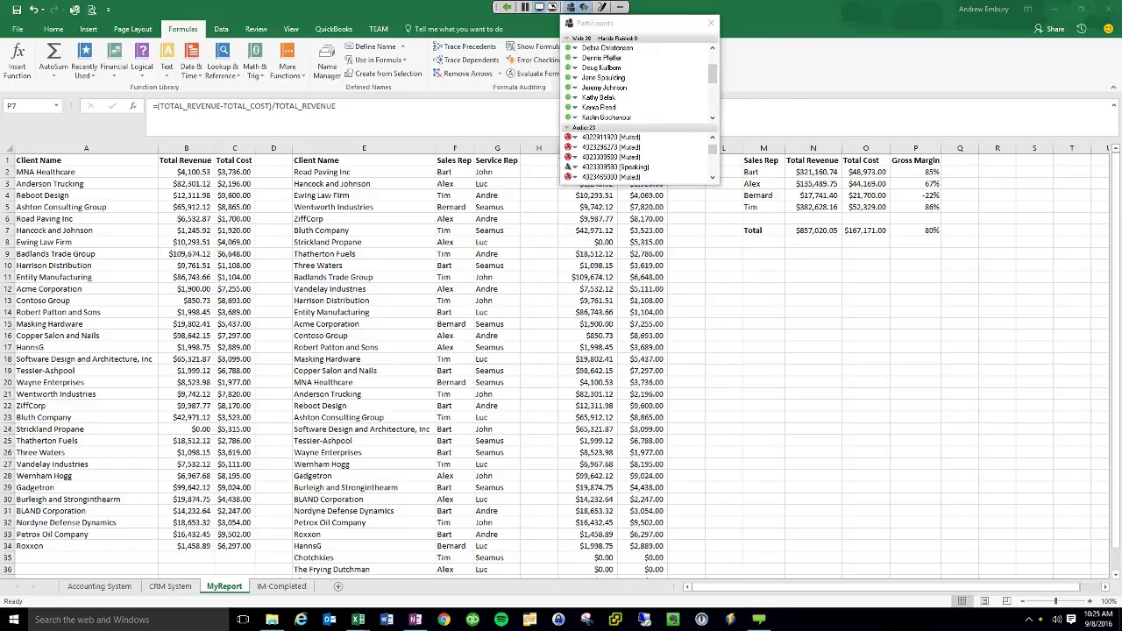
pyautogui.click(711, 22)
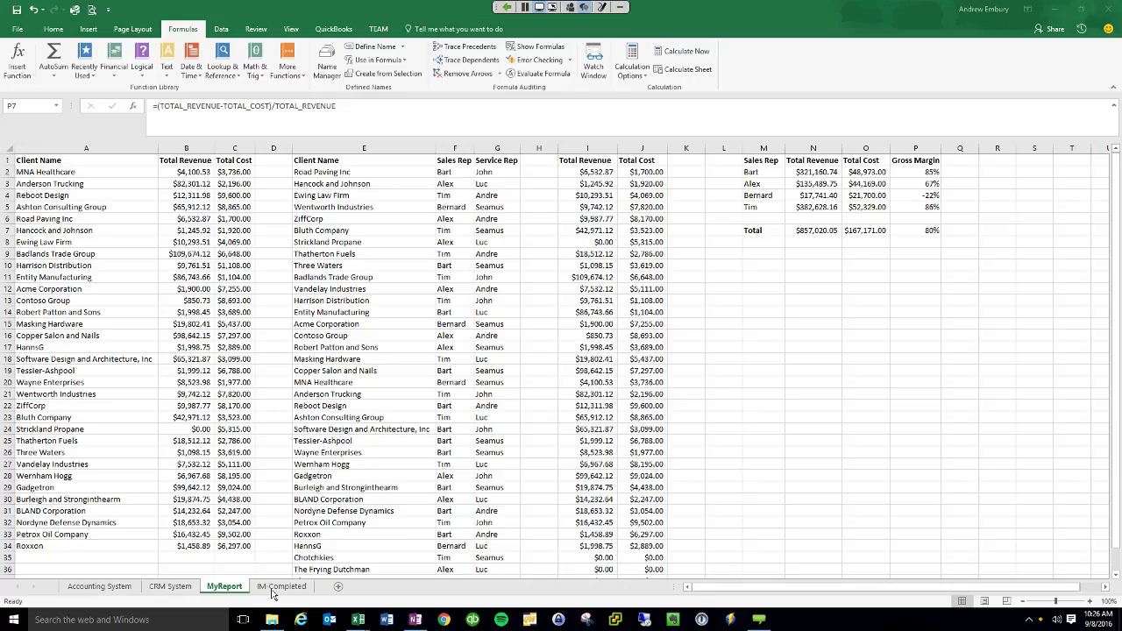
# Add a new sheet and enter =TOTAL_REVENUE-TOTAL_COST in its cell B2, formatted as currency.
pyautogui.click(338, 587)
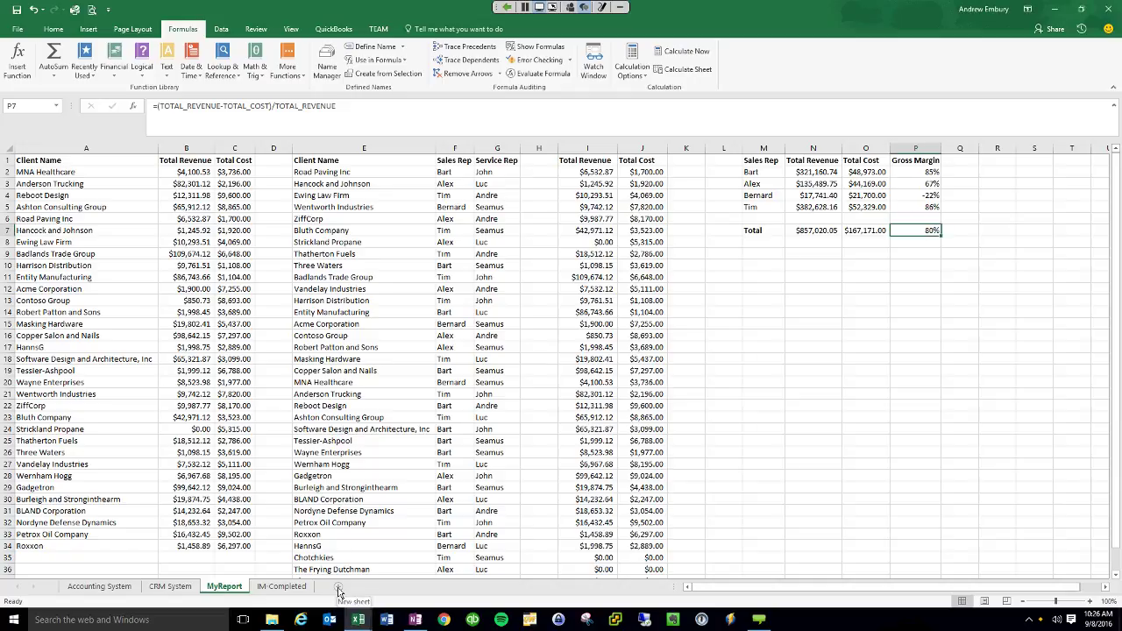
pyautogui.click(339, 587)
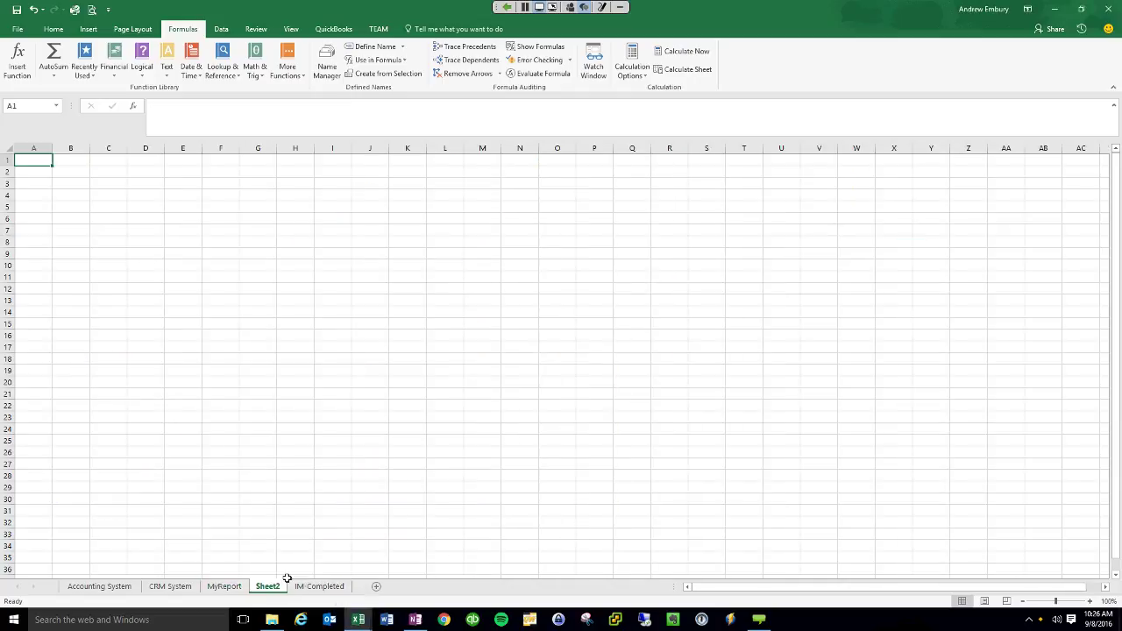
pyautogui.click(72, 178)
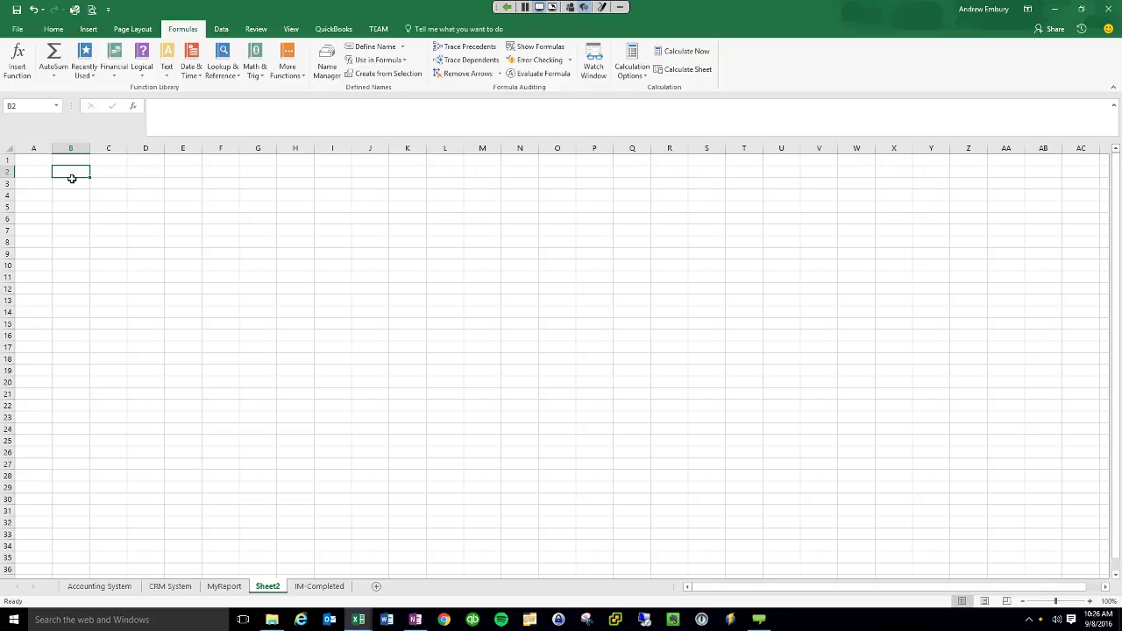
pyautogui.write('=TOT')
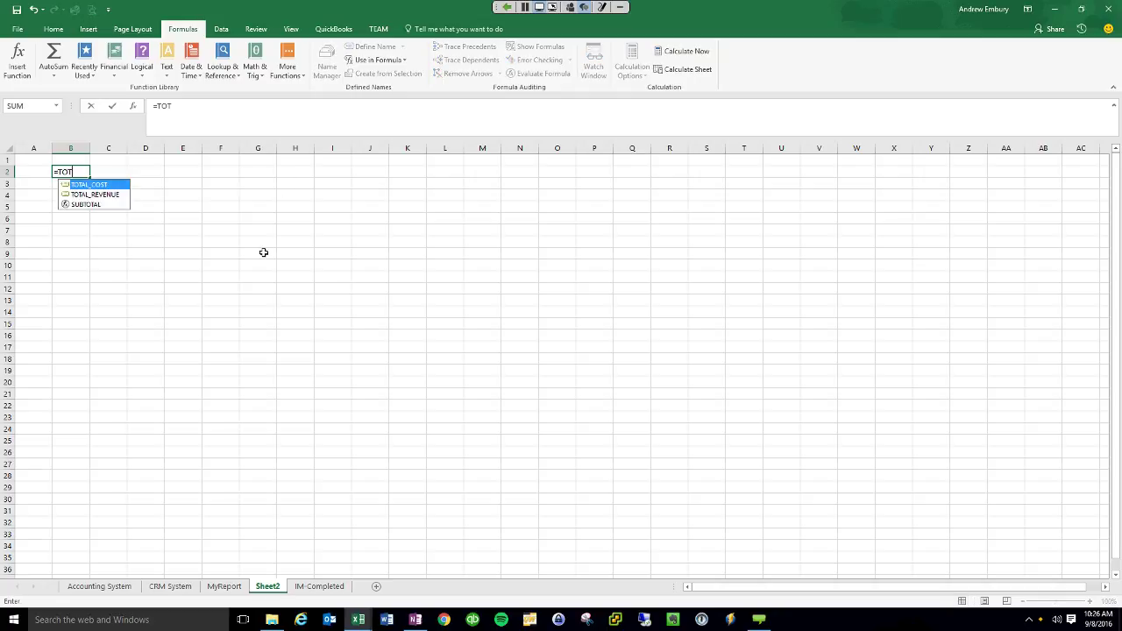
pyautogui.doubleClick(99, 194)
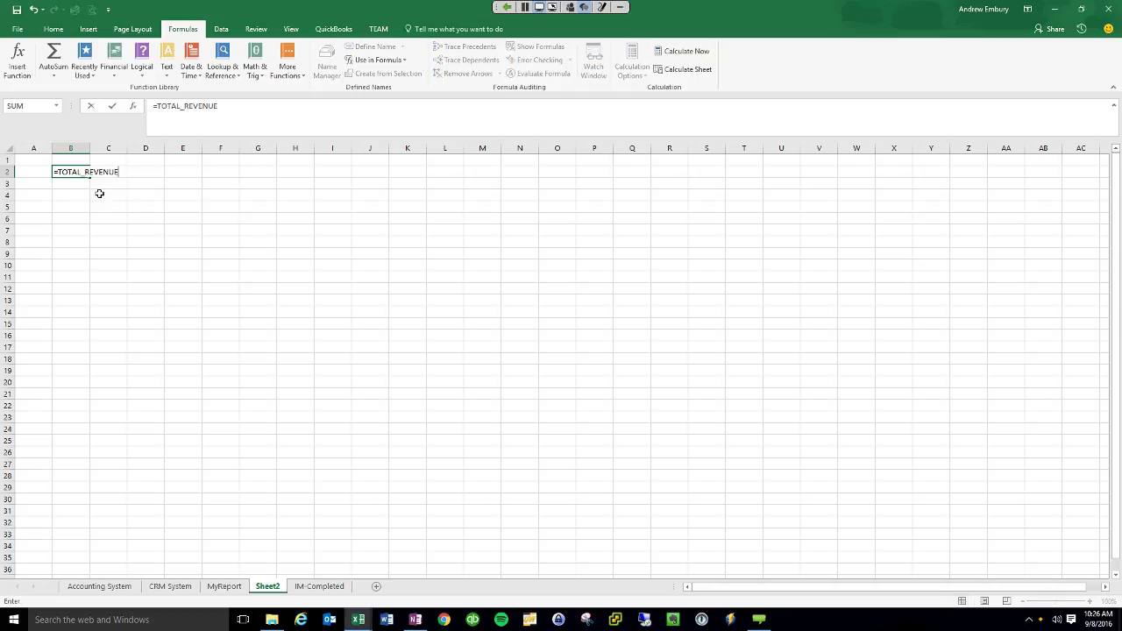
pyautogui.write('-TOT')
pyautogui.press('Tab')
pyautogui.press('Return')
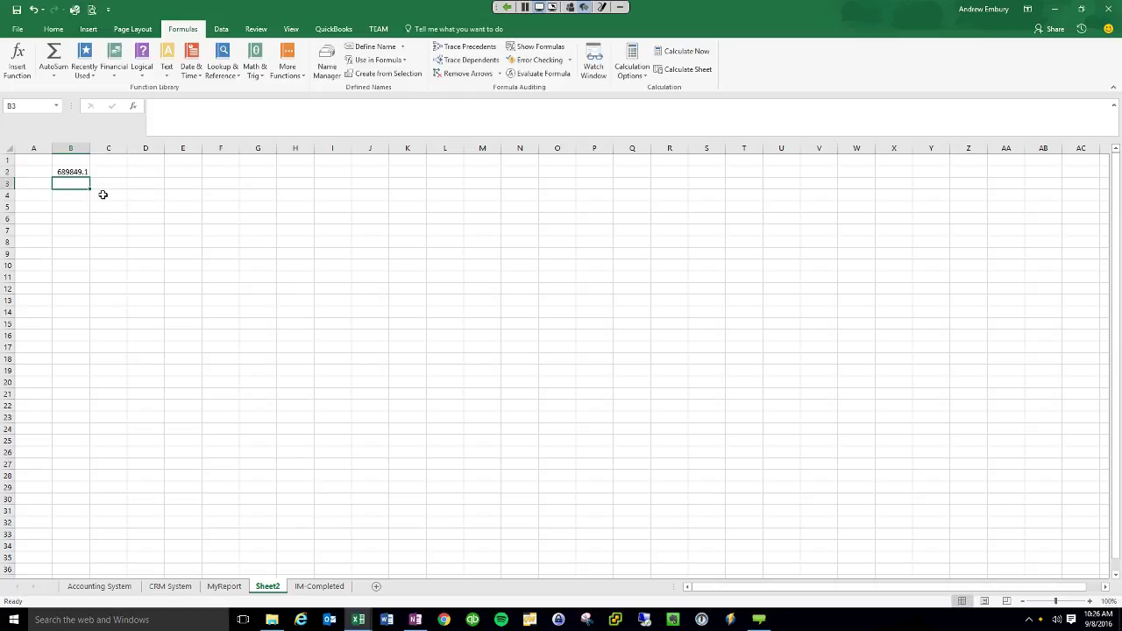
pyautogui.click(77, 172)
pyautogui.hotkey('ctrl', 'shift', '4')
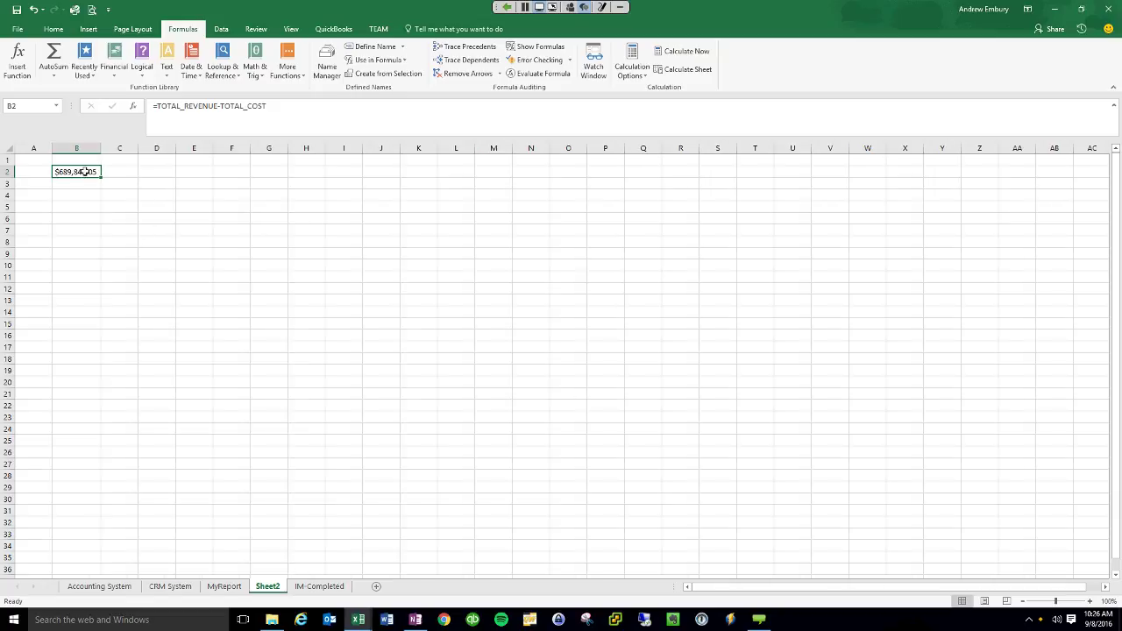
# In MyReport, make the MATCH lookup range in I2 relative as A2:A34 and fill the formula down to I38.
pyautogui.click(225, 588)
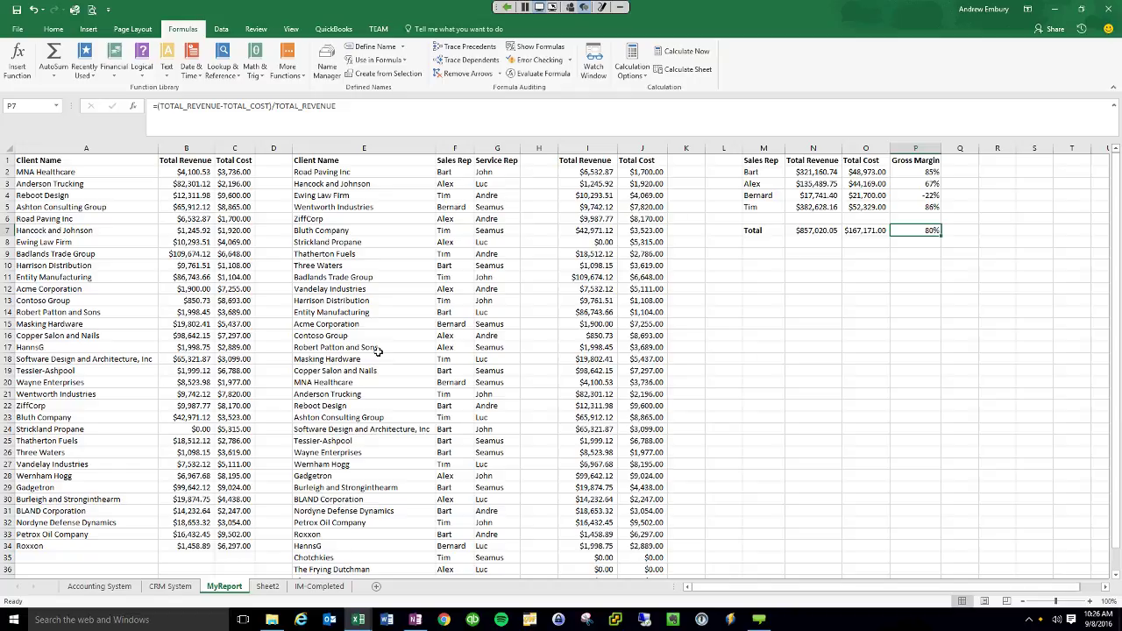
pyautogui.click(265, 587)
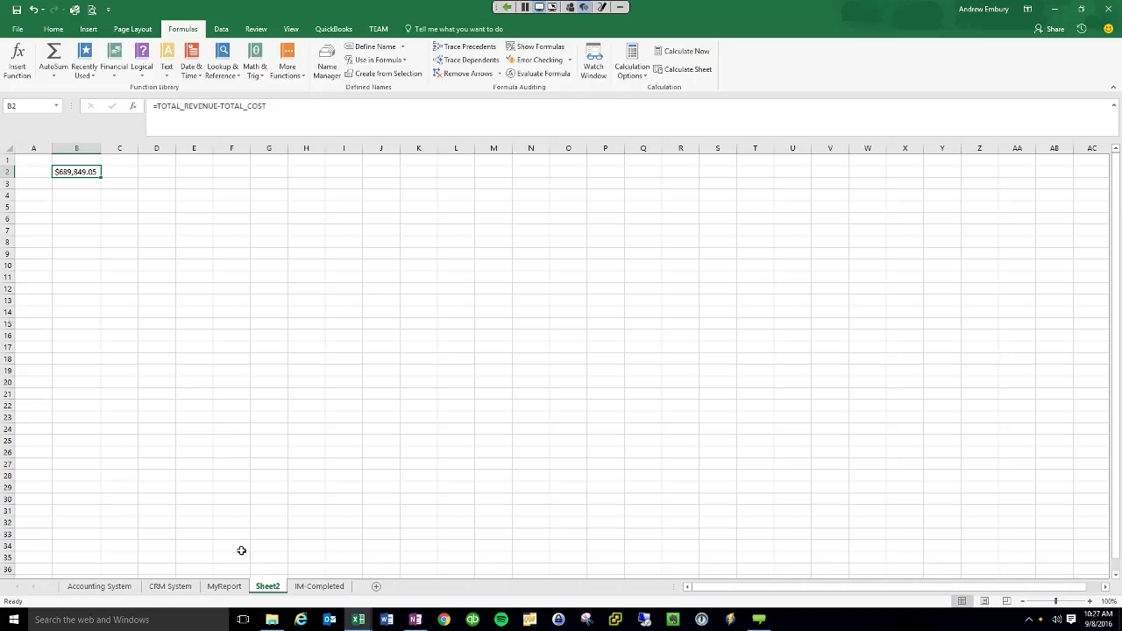
pyautogui.click(232, 588)
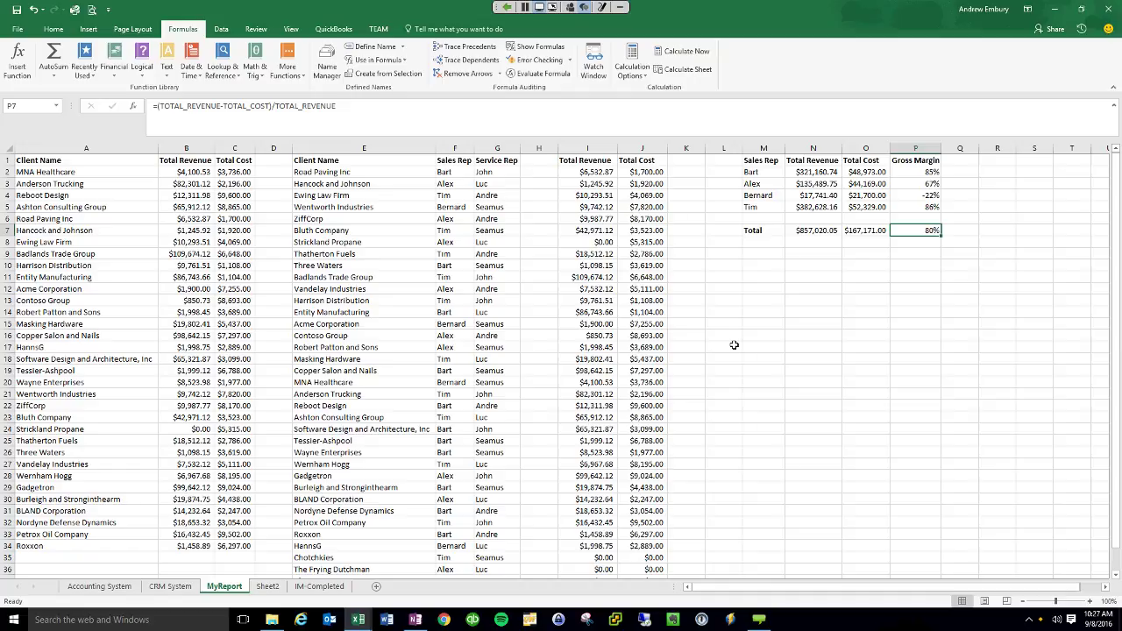
pyautogui.click(596, 174)
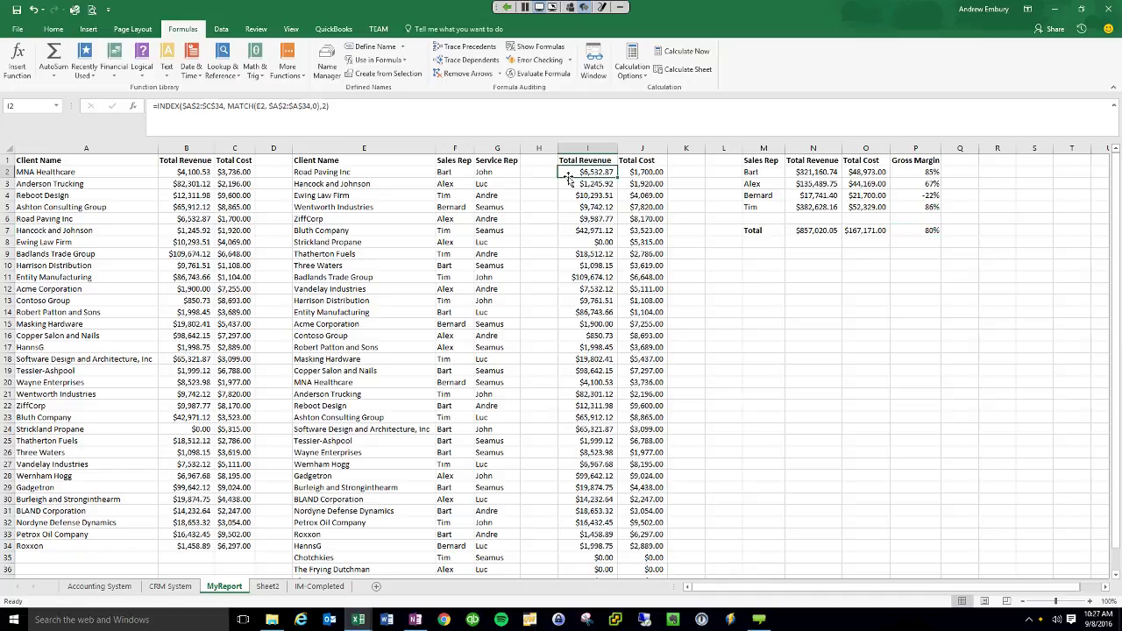
pyautogui.click(311, 119)
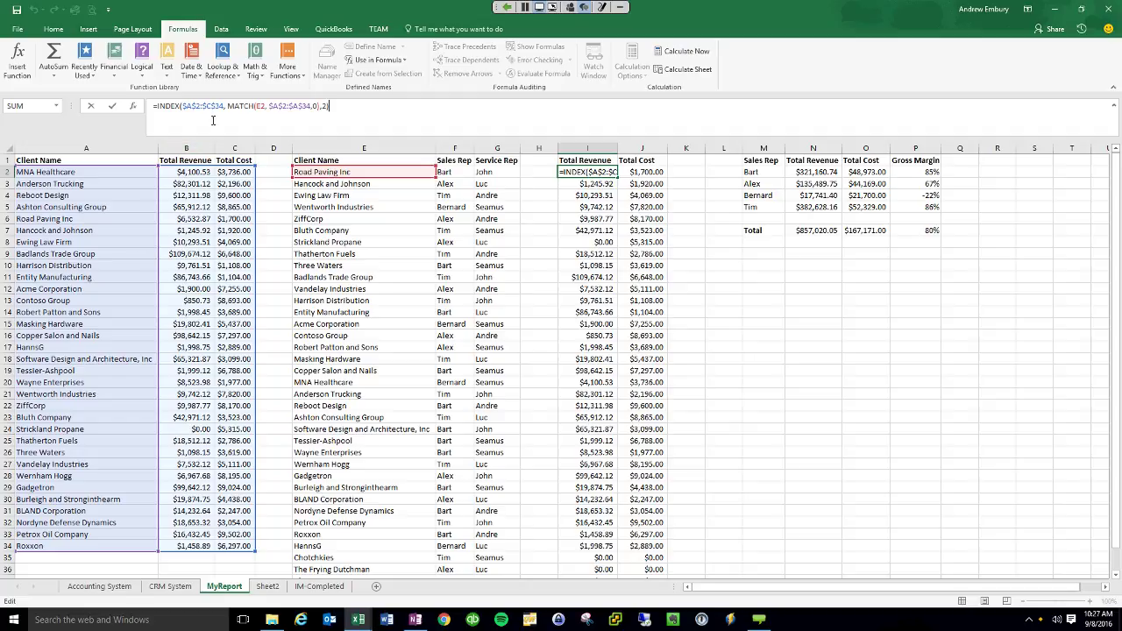
pyautogui.click(273, 107)
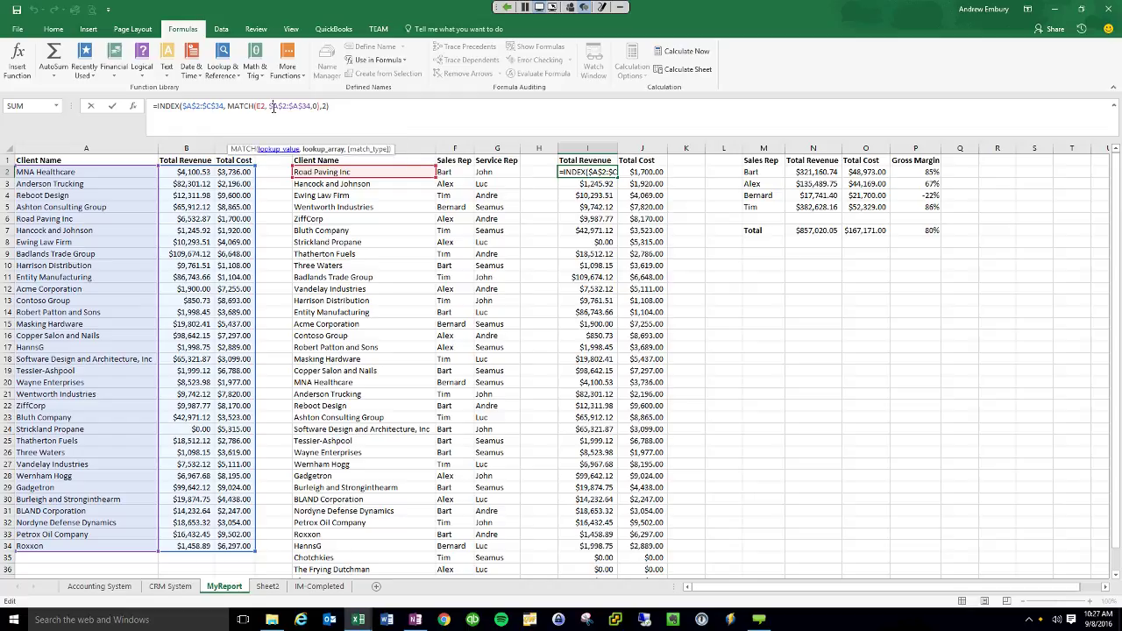
pyautogui.press('BackSpace')
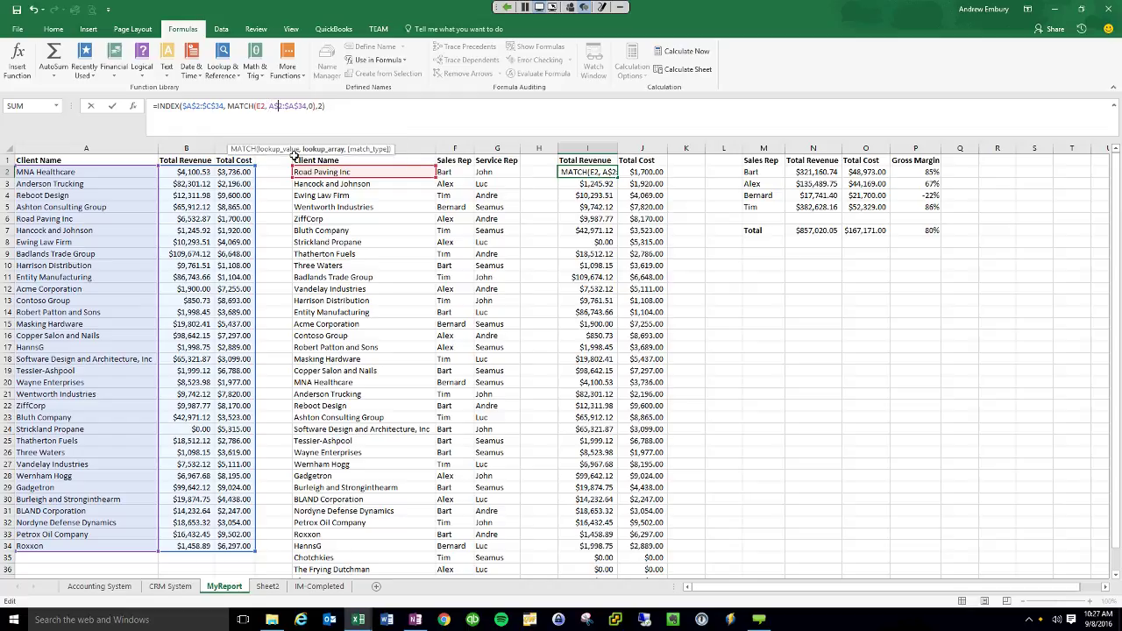
pyautogui.press('BackSpace')
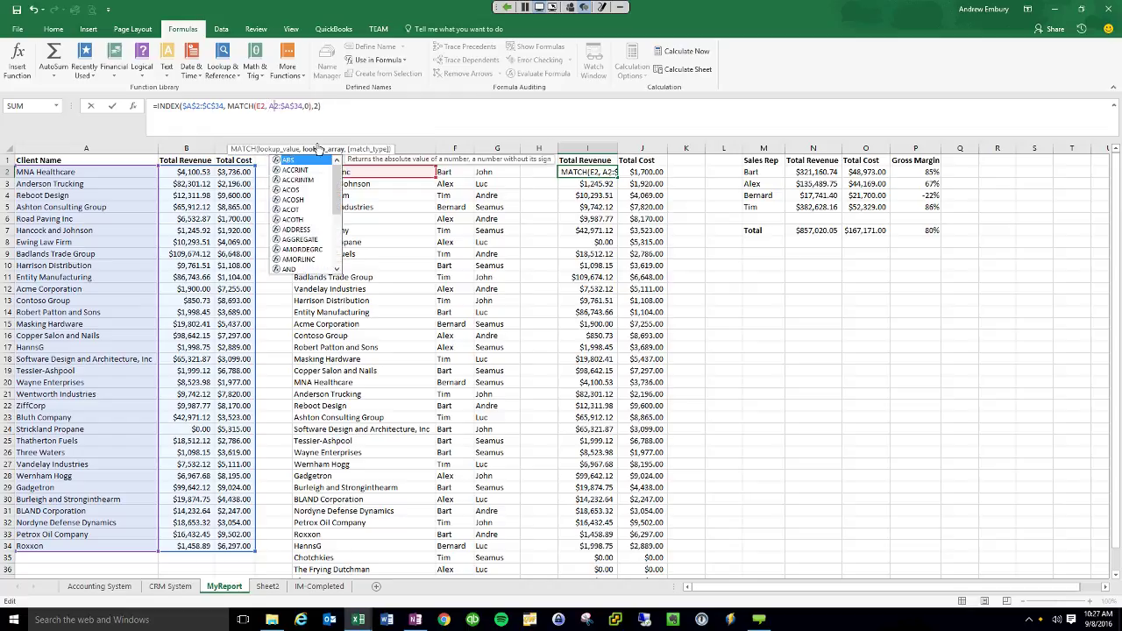
pyautogui.click(283, 106)
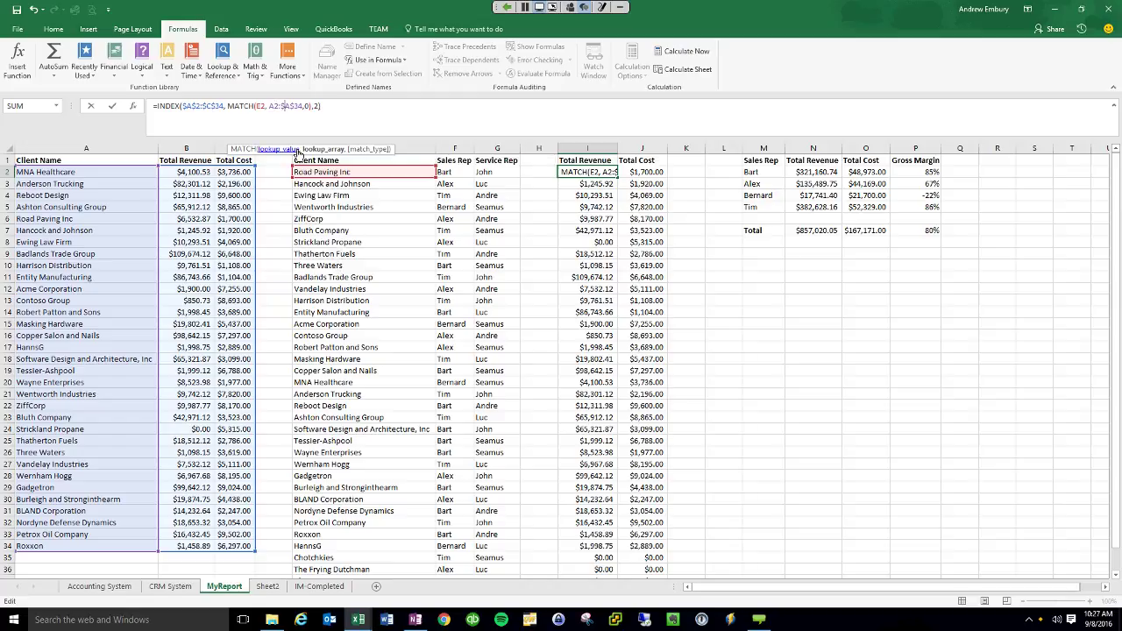
pyautogui.press('BackSpace')
pyautogui.press('Right')
pyautogui.press('Delete')
pyautogui.click(112, 106)
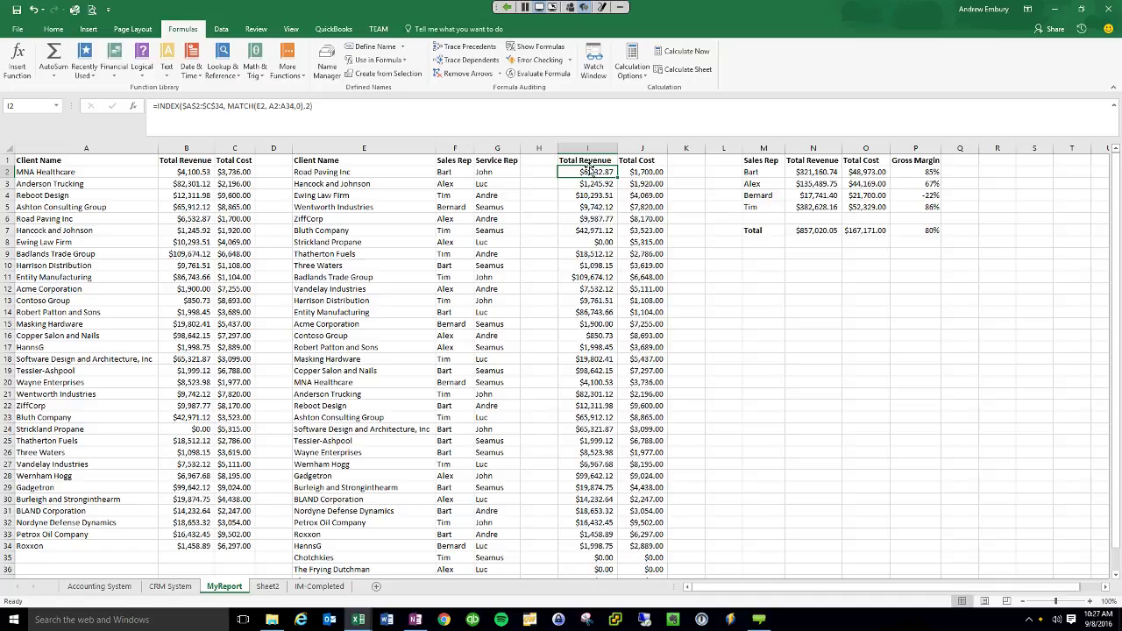
pyautogui.moveTo(616, 178); pyautogui.dragTo(617, 567)
pyautogui.scroll(1, 766, 363)
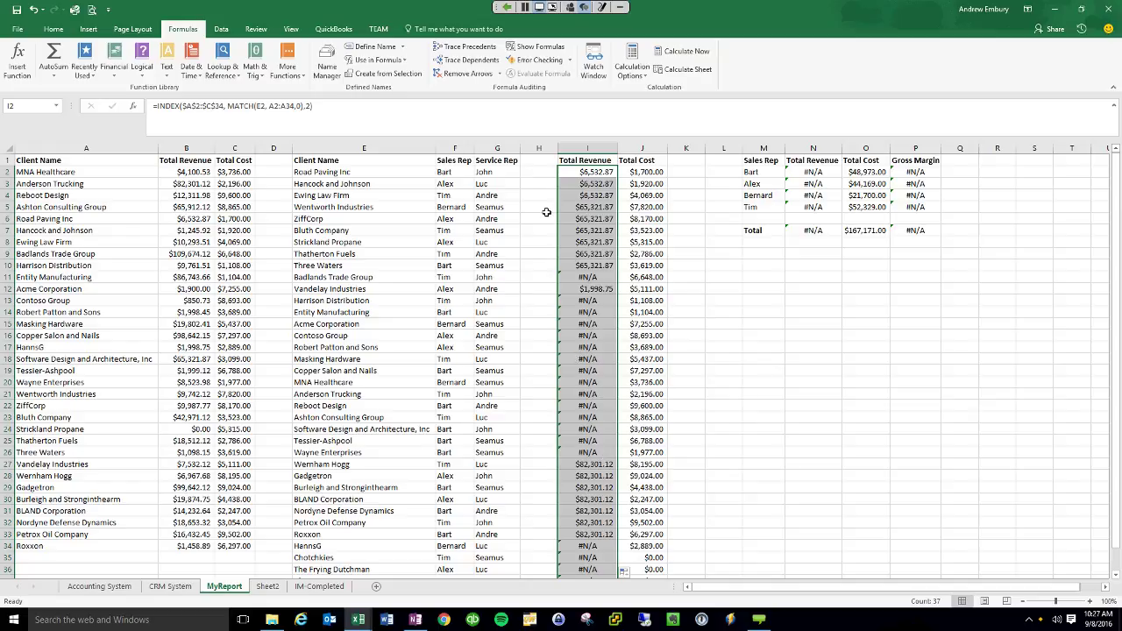
# Examine the MATCH lookup ranges in the filled Total Revenue formulas from I2 to I7, including the cells that I7 references.
pyautogui.click(587, 206)
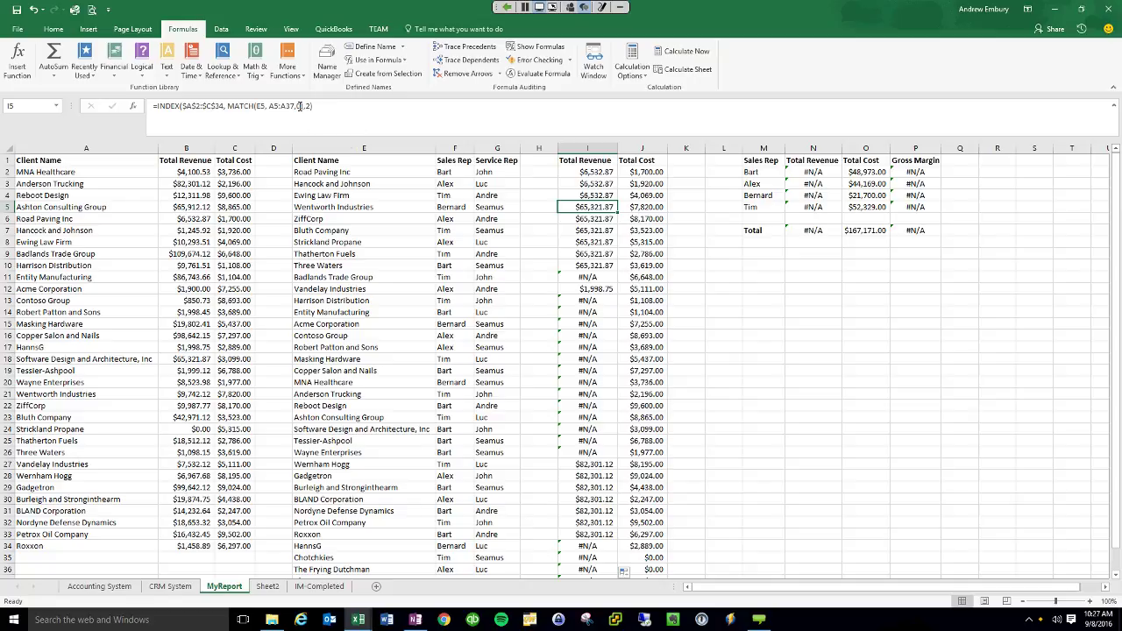
pyautogui.click(599, 174)
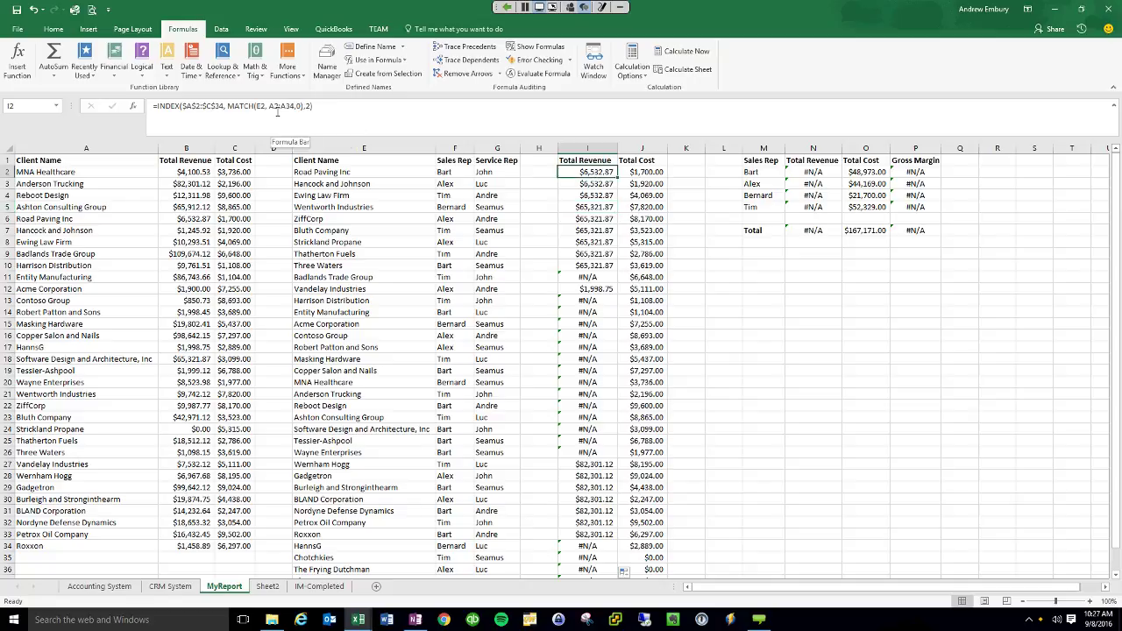
pyautogui.click(433, 106)
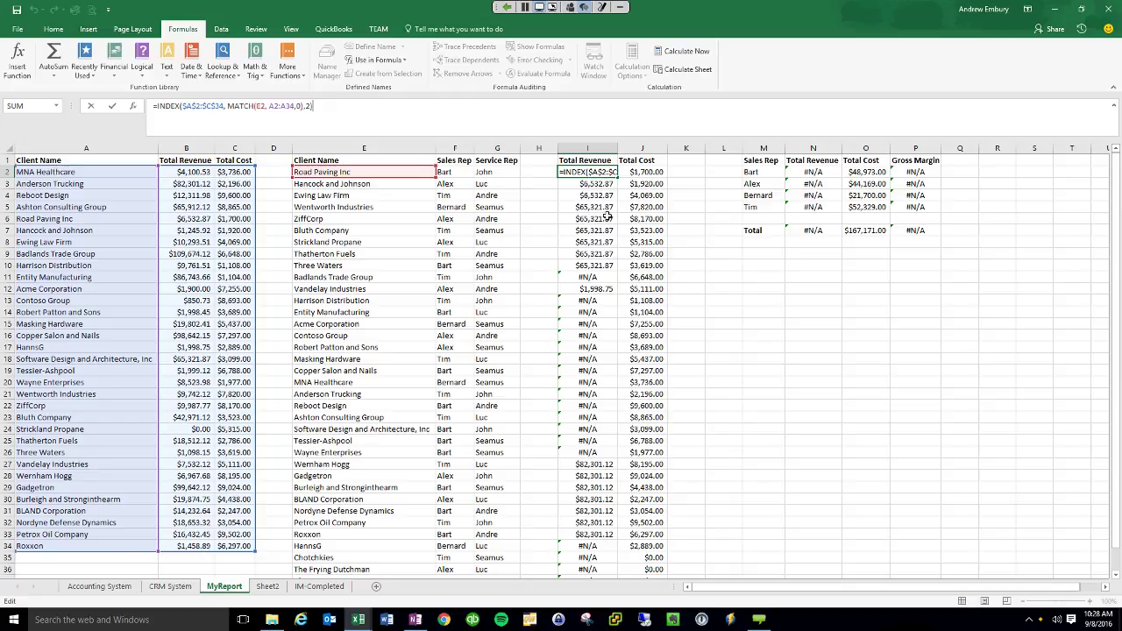
pyautogui.click(596, 254)
pyautogui.click(601, 171)
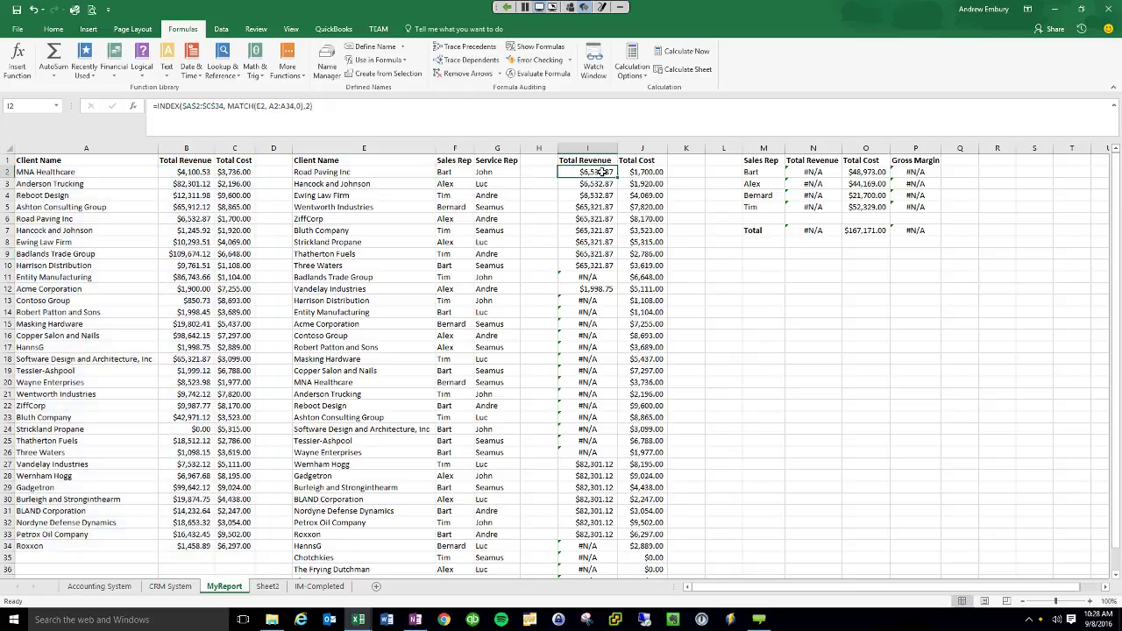
pyautogui.press('Down')
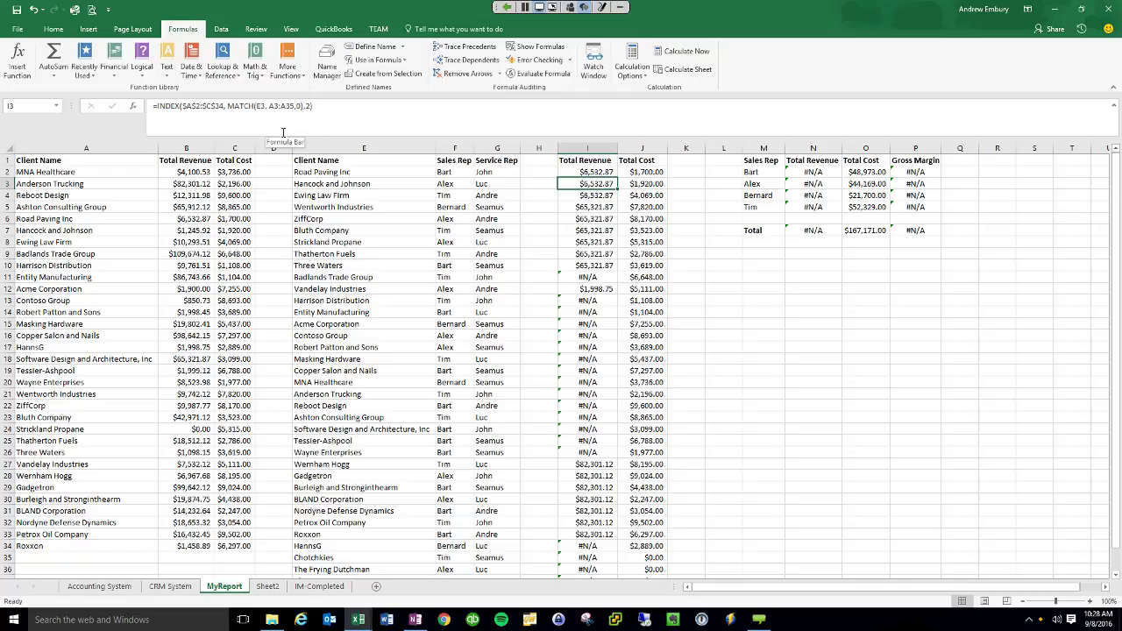
pyautogui.press('Down')
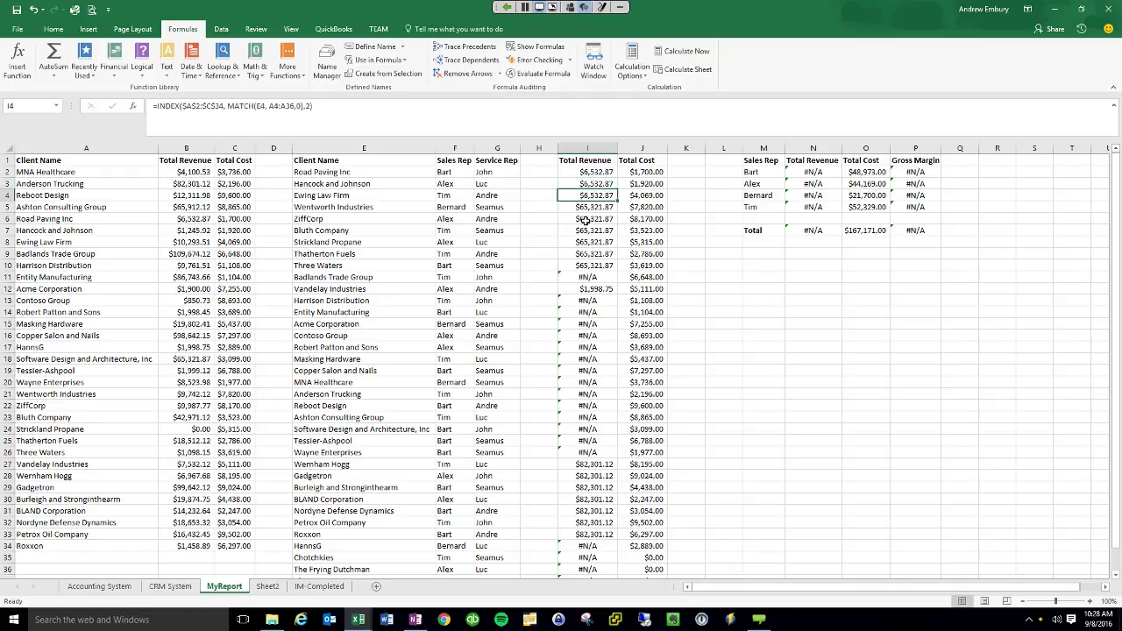
pyautogui.press('Down')
pyautogui.press('Down')
pyautogui.press('Down')
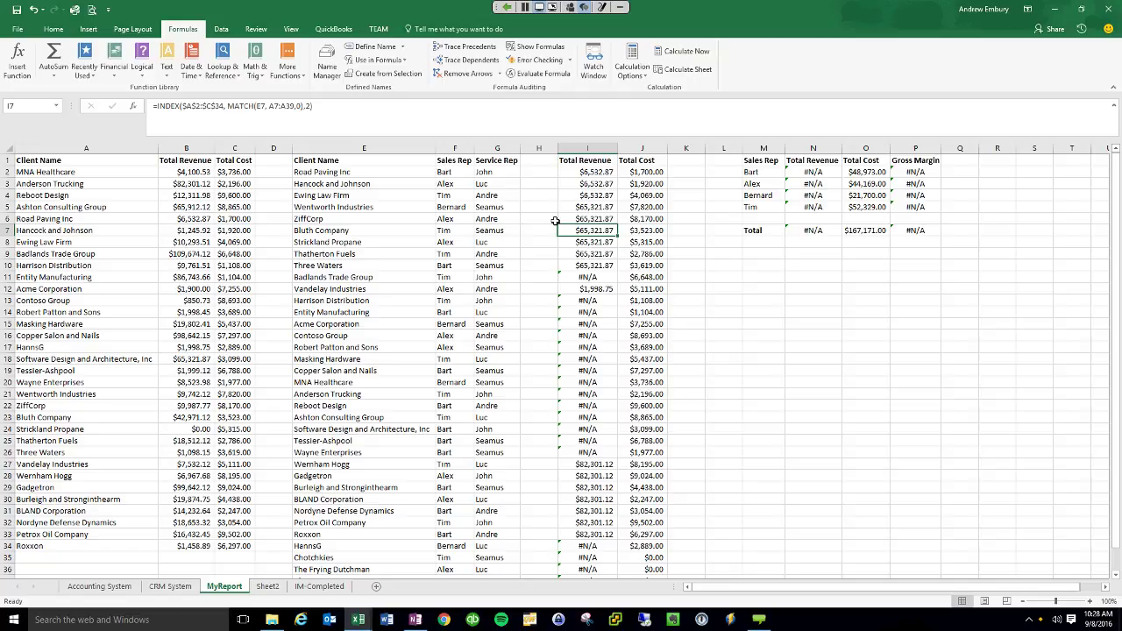
pyautogui.click(341, 106)
pyautogui.scroll(-3, 161, 485)
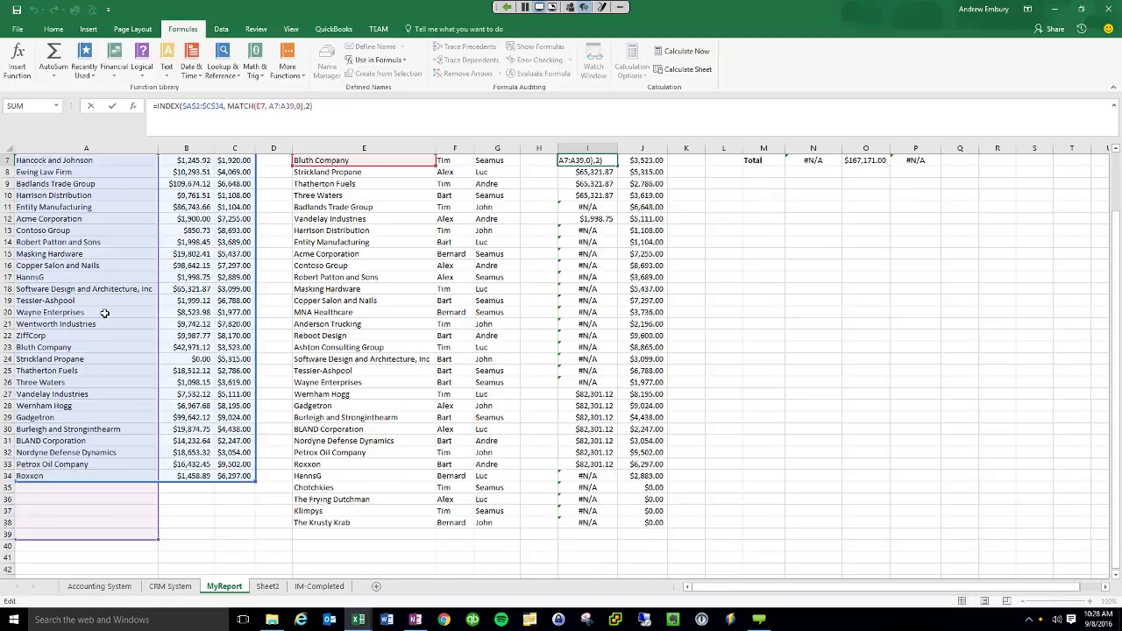
pyautogui.scroll(2, 162, 485)
pyautogui.scroll(1, 161, 485)
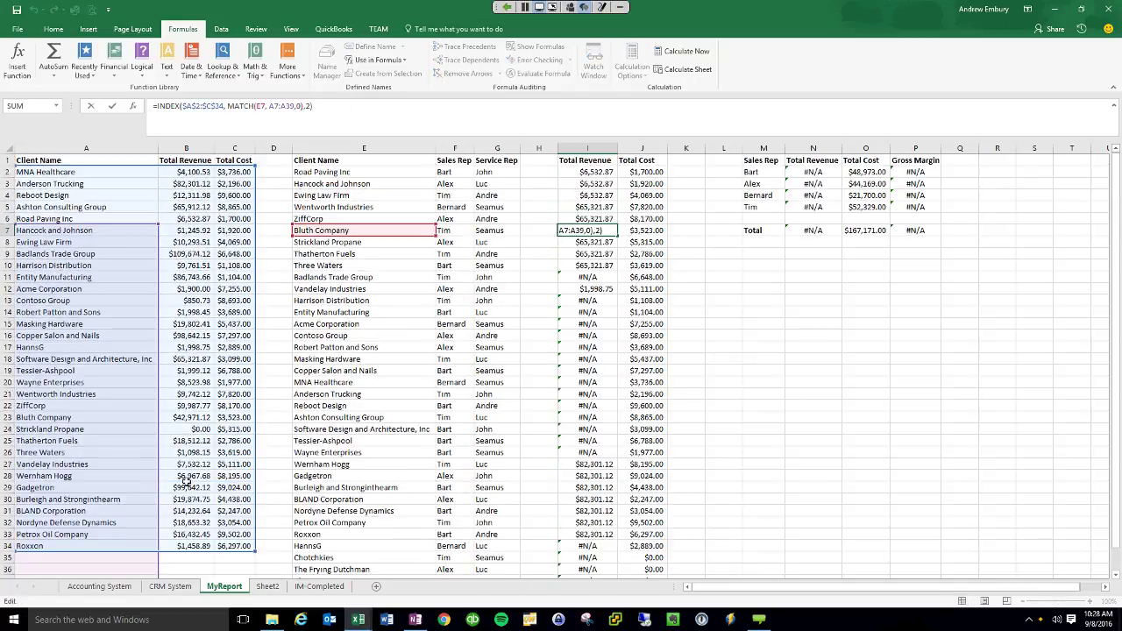
pyautogui.scroll(-1, 178, 320)
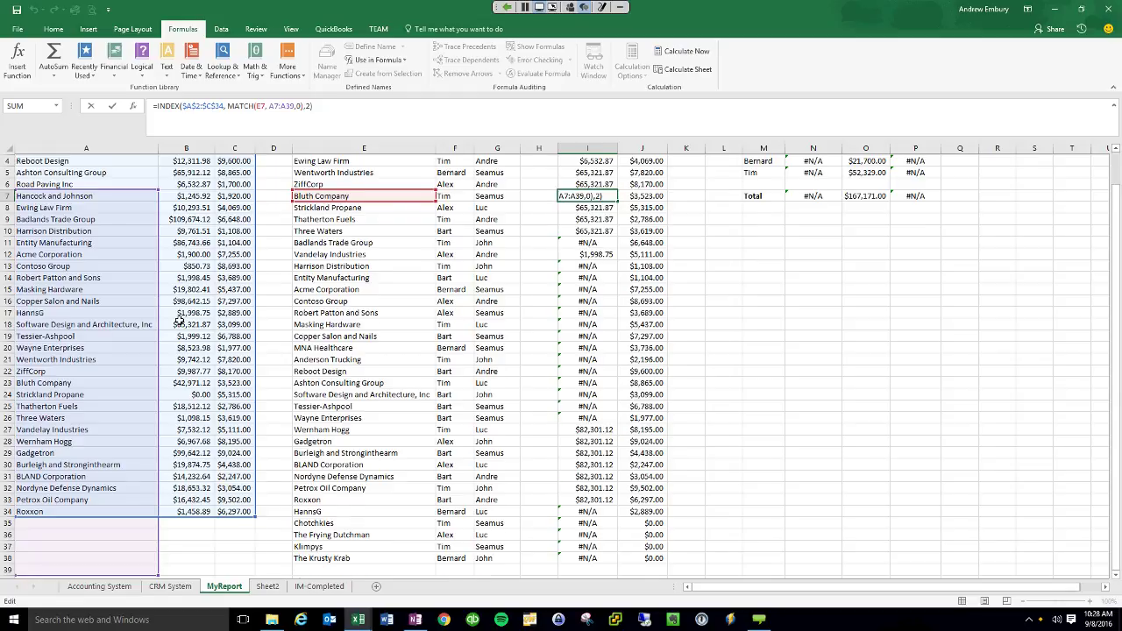
pyautogui.scroll(1, 178, 320)
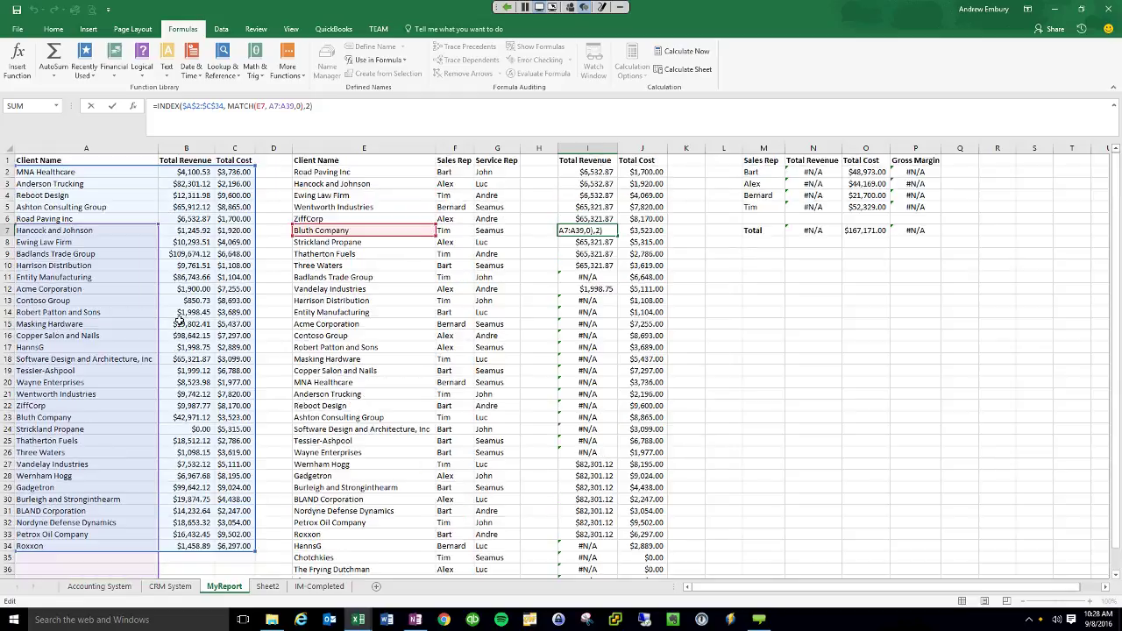